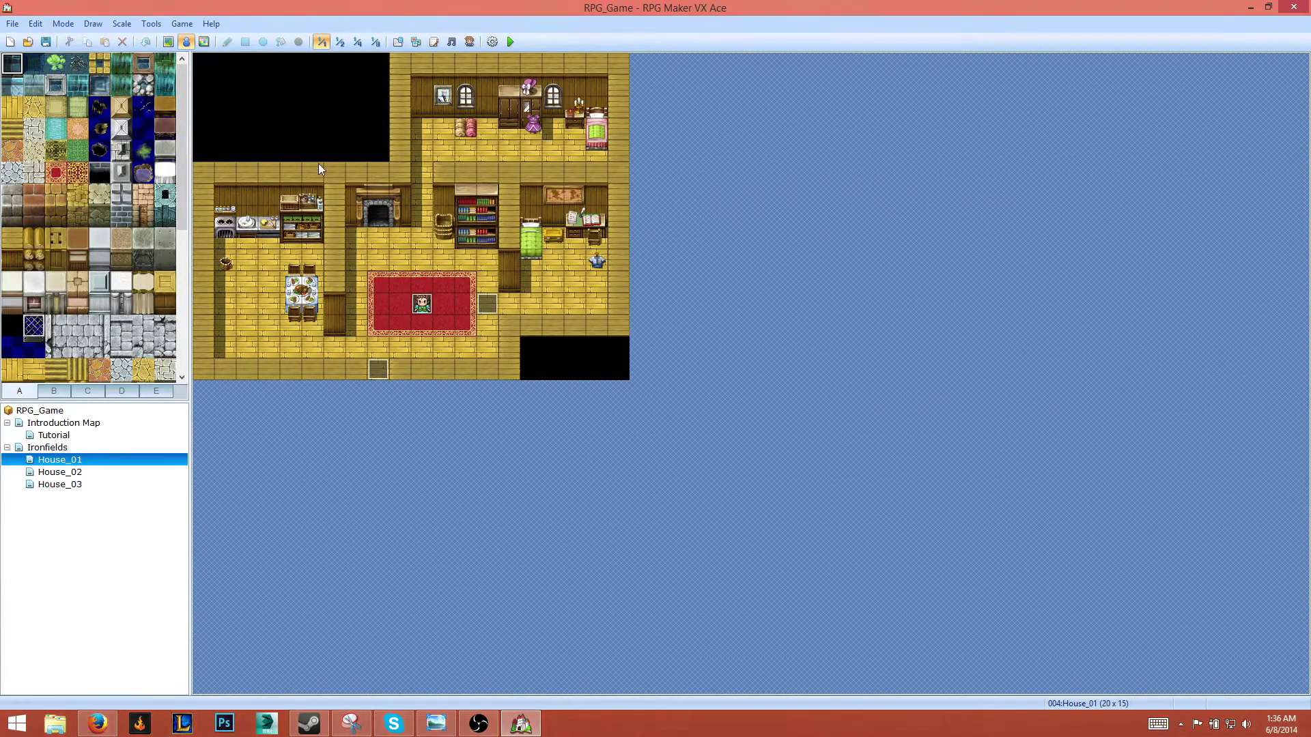
Create a new project named Tutorial and move the player start to MAP001's top-left corner
click(8, 24)
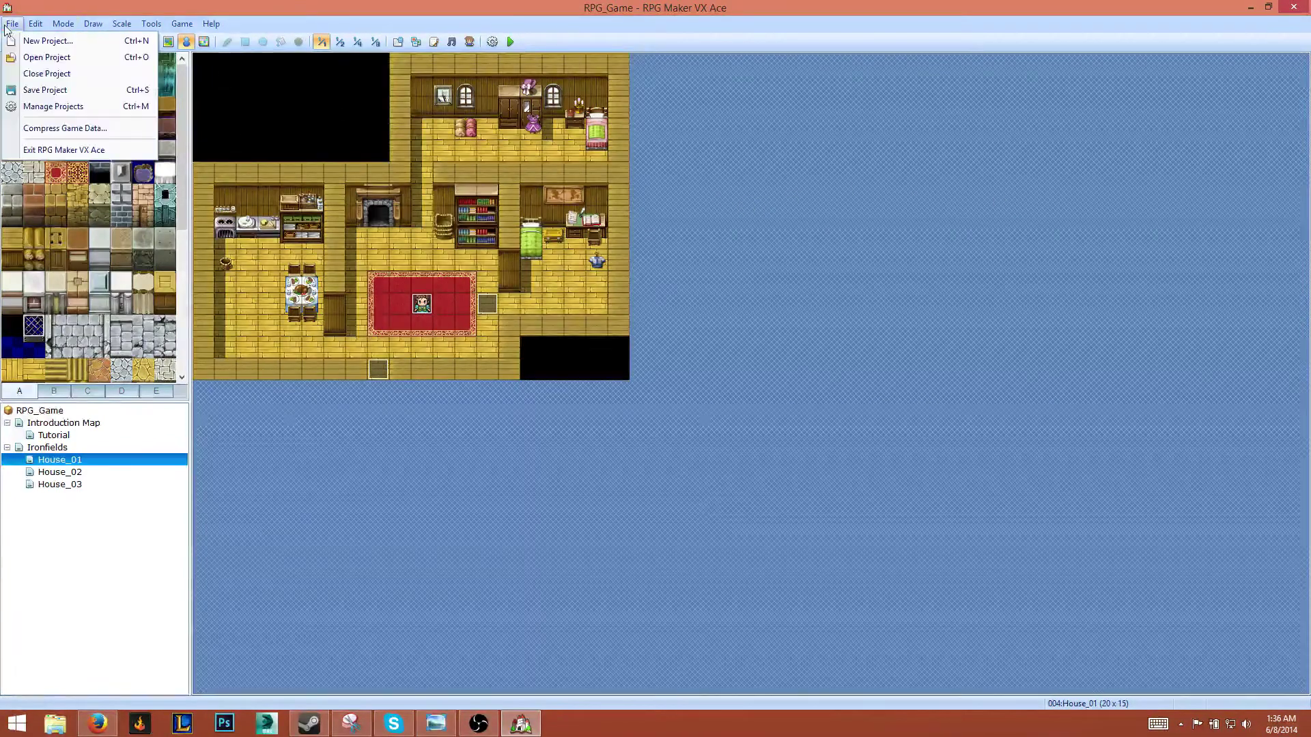
click(48, 41)
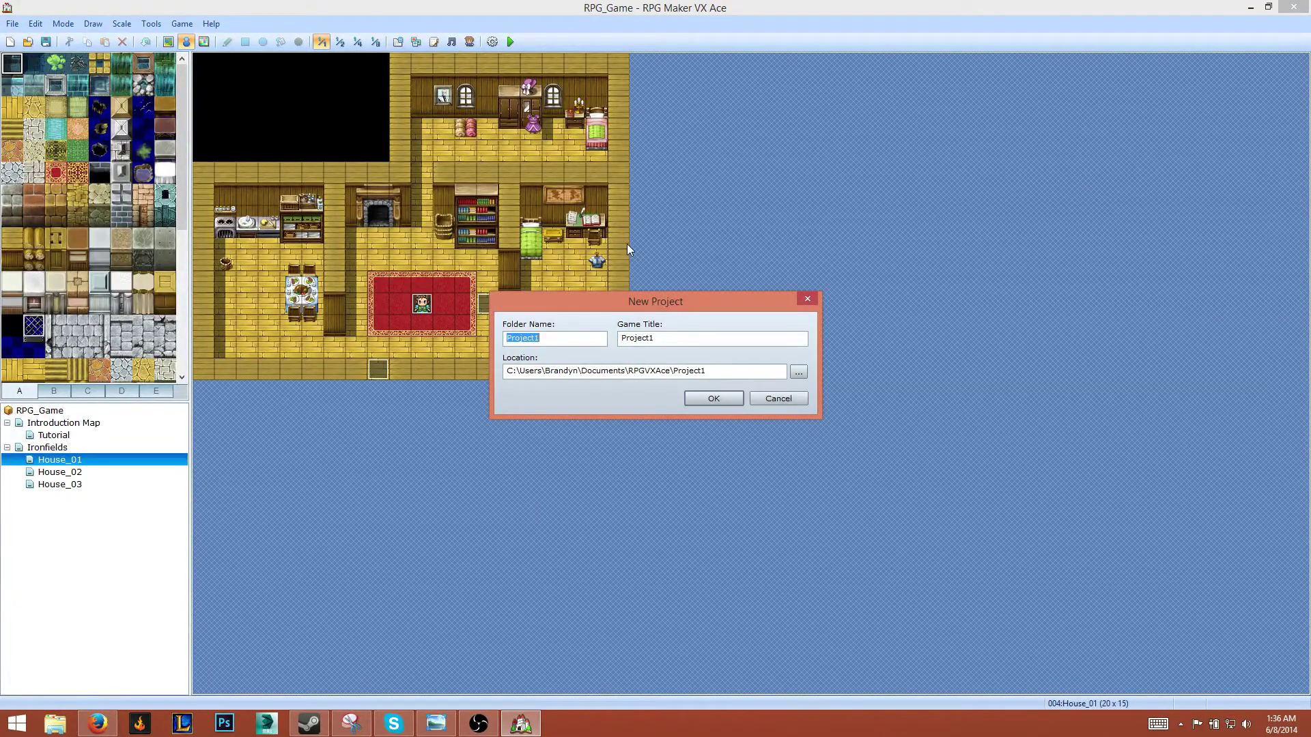
text(Tutorial)
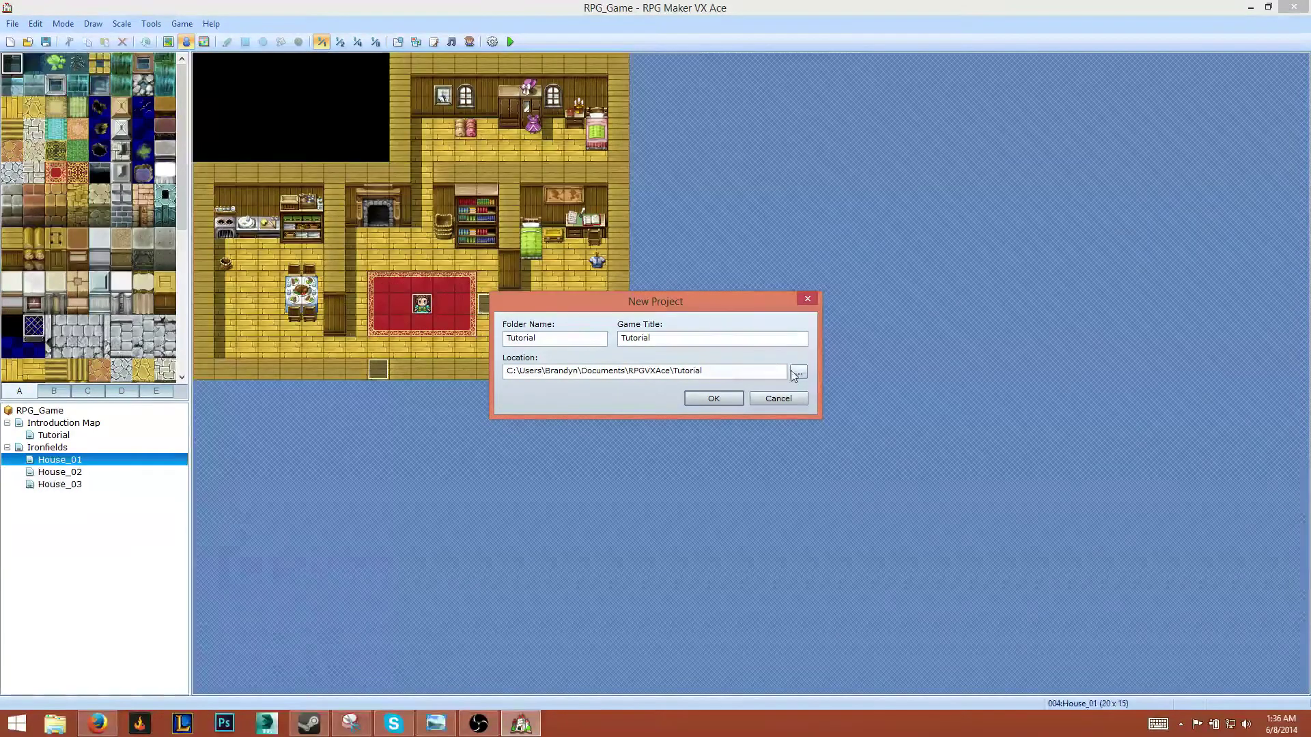
click(712, 398)
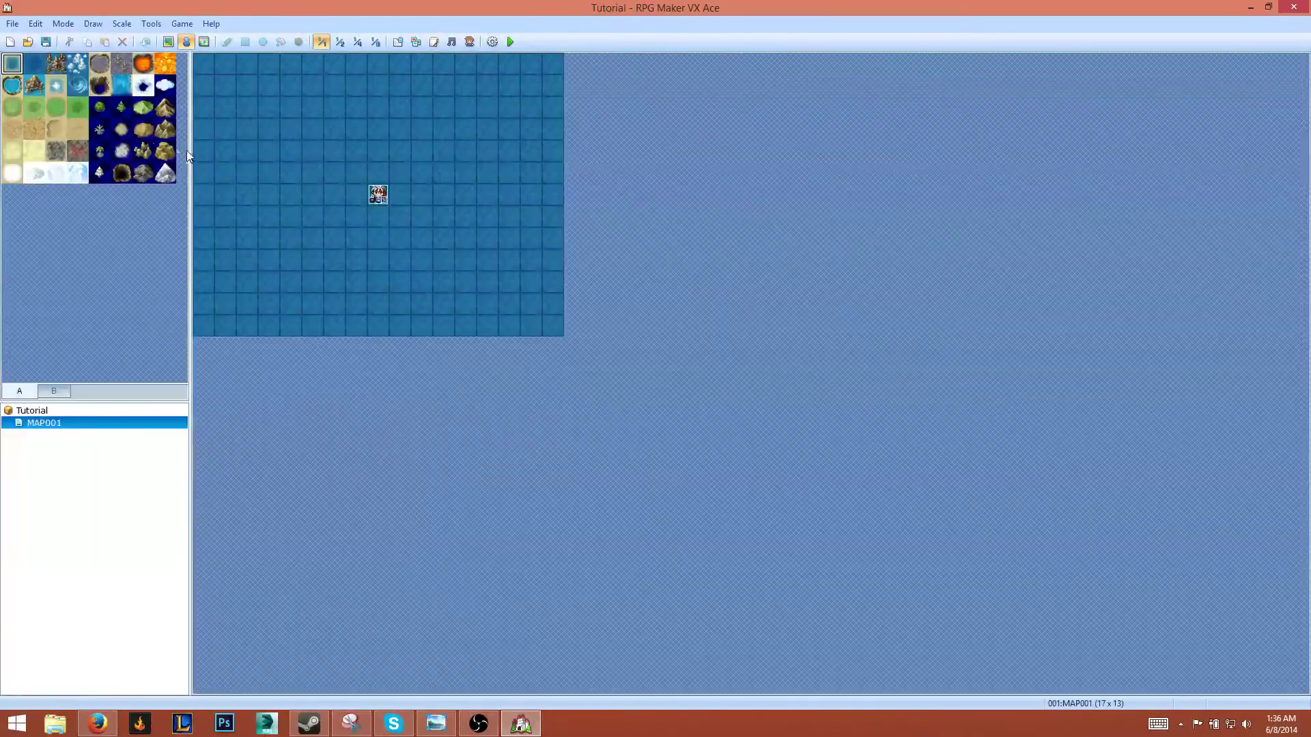
mouse_move(372, 198)
mouse_down()
mouse_move(503, 301)
mouse_move(179, 84)
mouse_move(209, 71)
mouse_up()
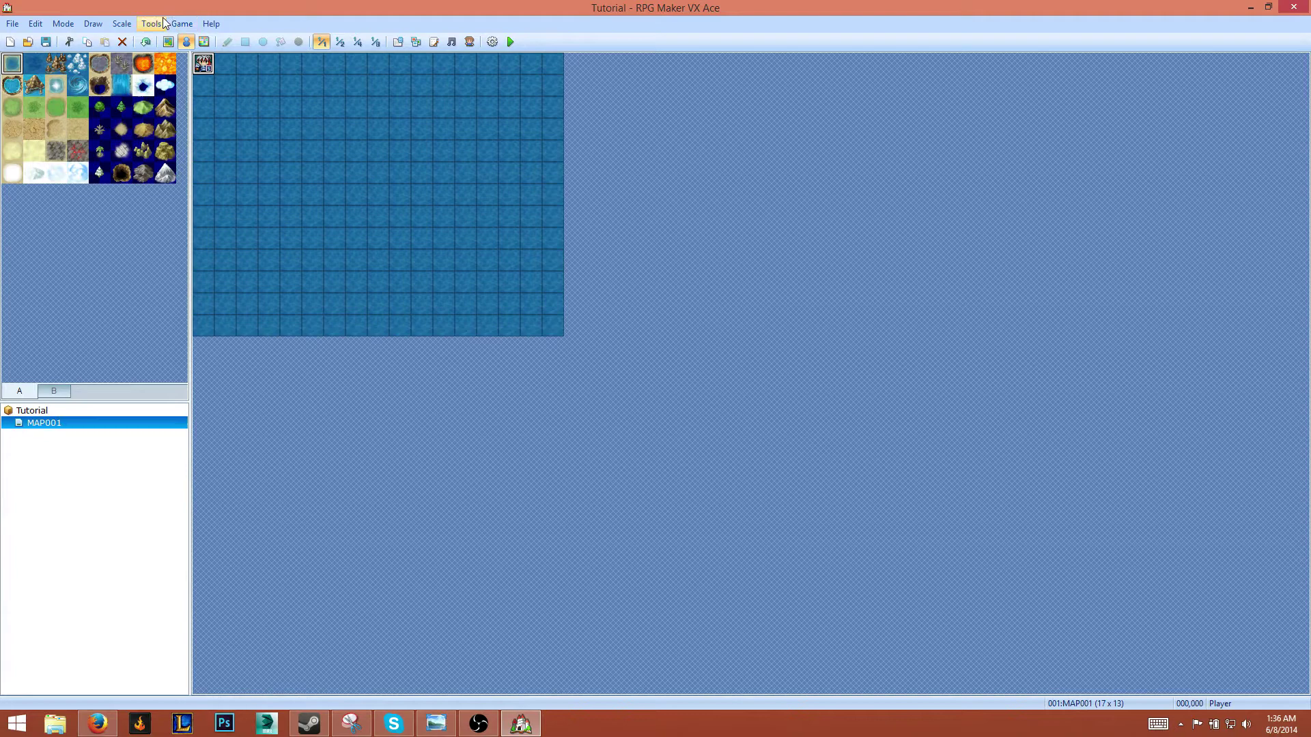
Open the Database and look through the actor entries from Eric to Noah
click(140, 26)
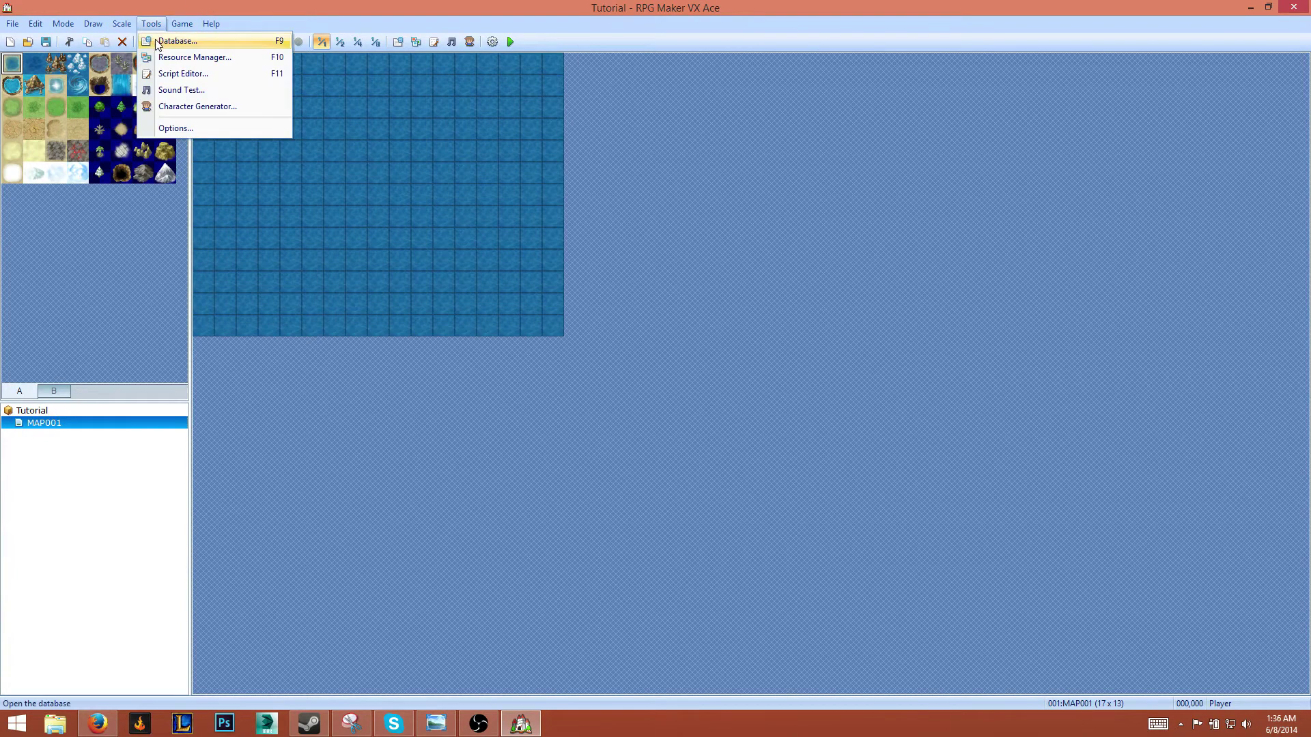
click(156, 41)
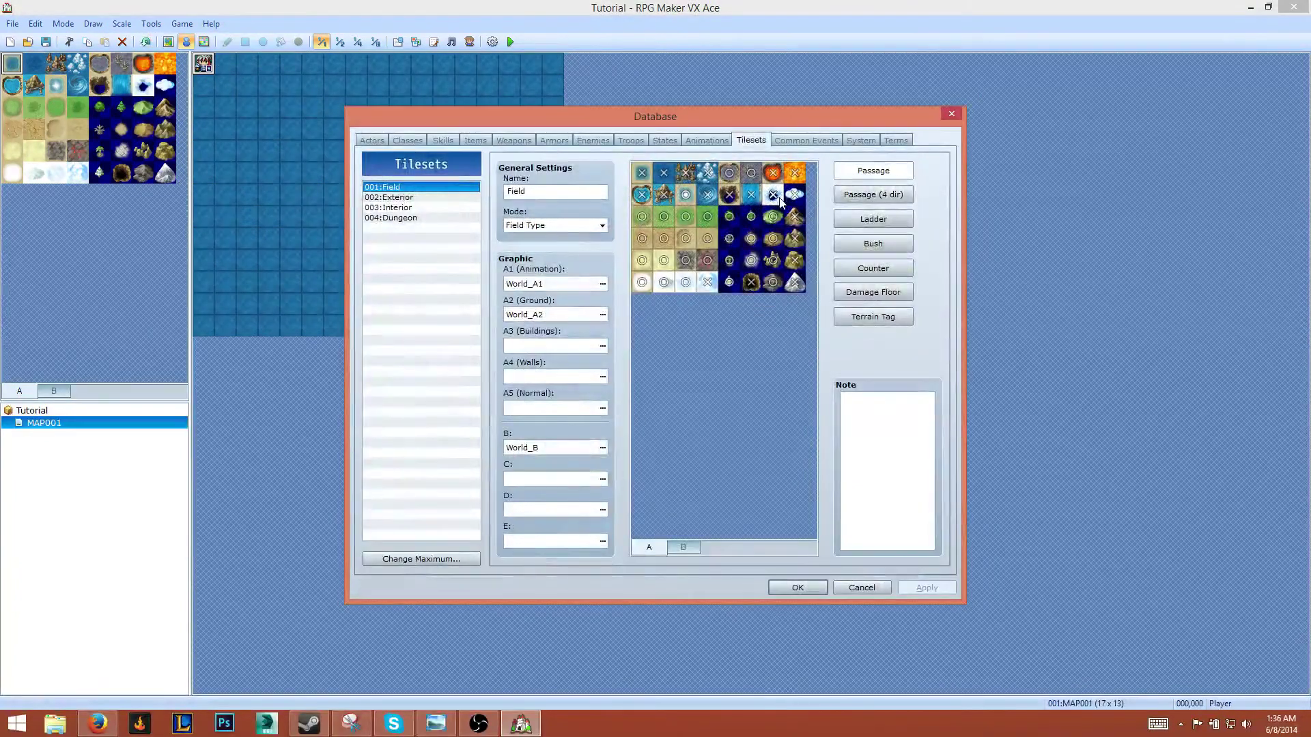
click(404, 140)
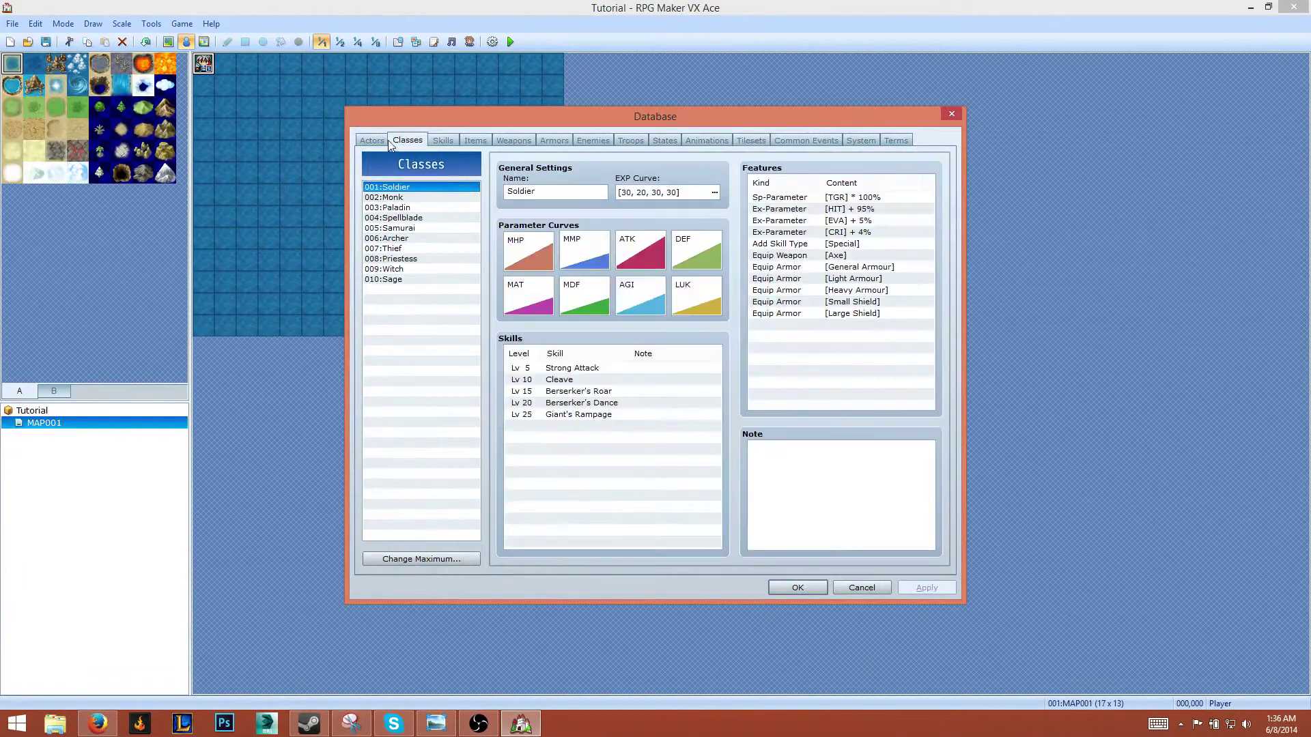
click(373, 141)
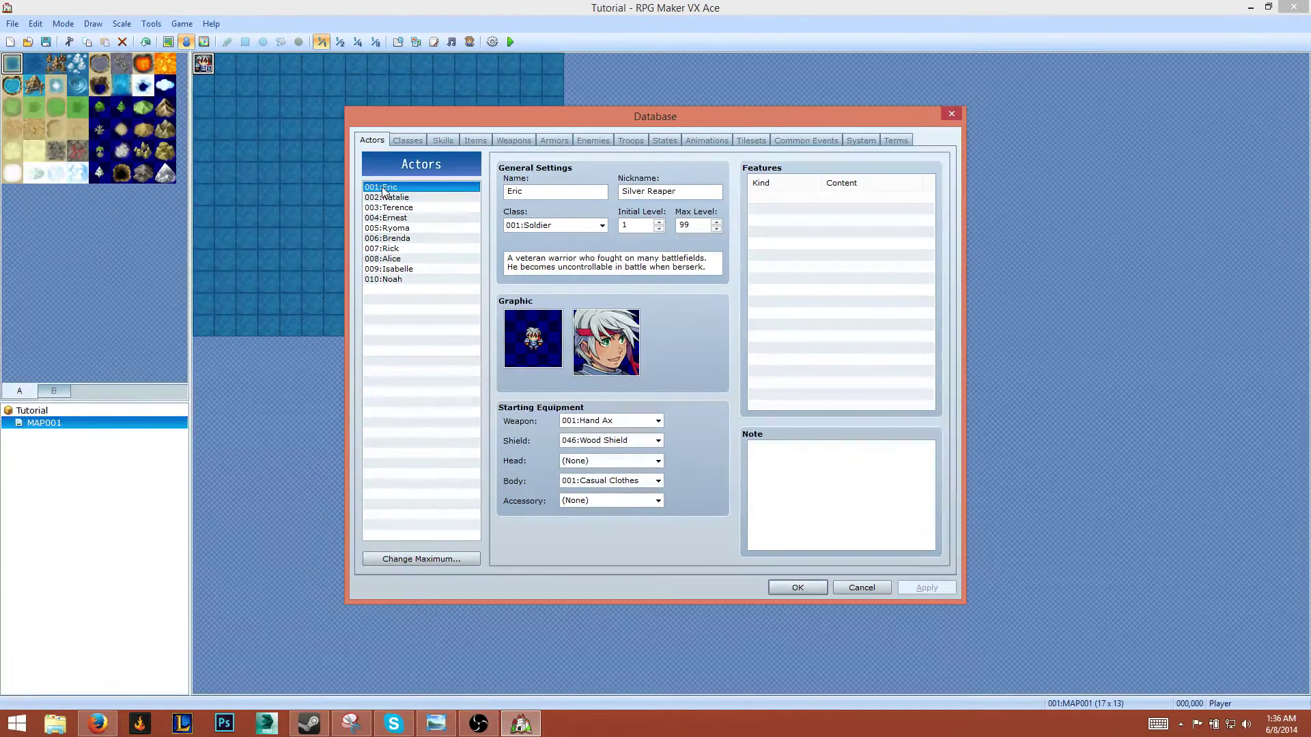
click(400, 280)
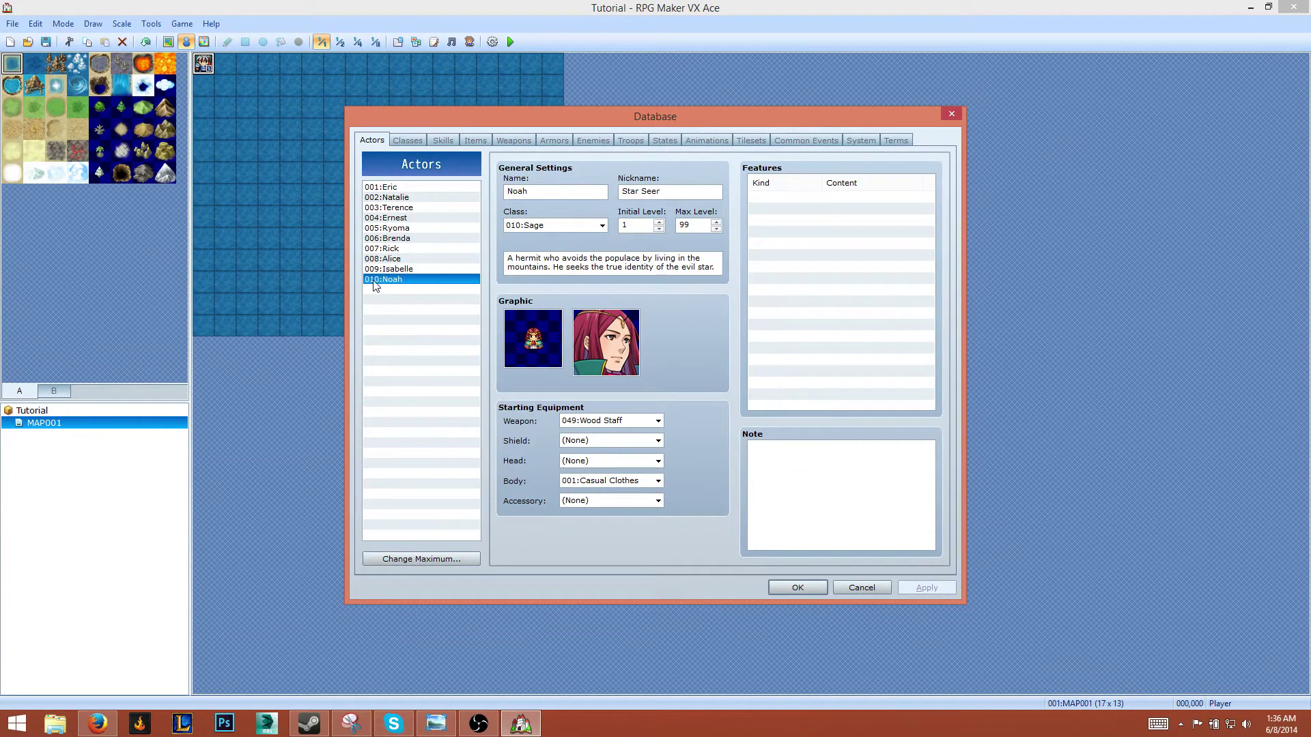
mouse_move(387, 285)
key(F4)
key(F4)
key(F4)
key(F4)
key(F4)
key(F4)
key(F4)
key(F4)
key(F4)
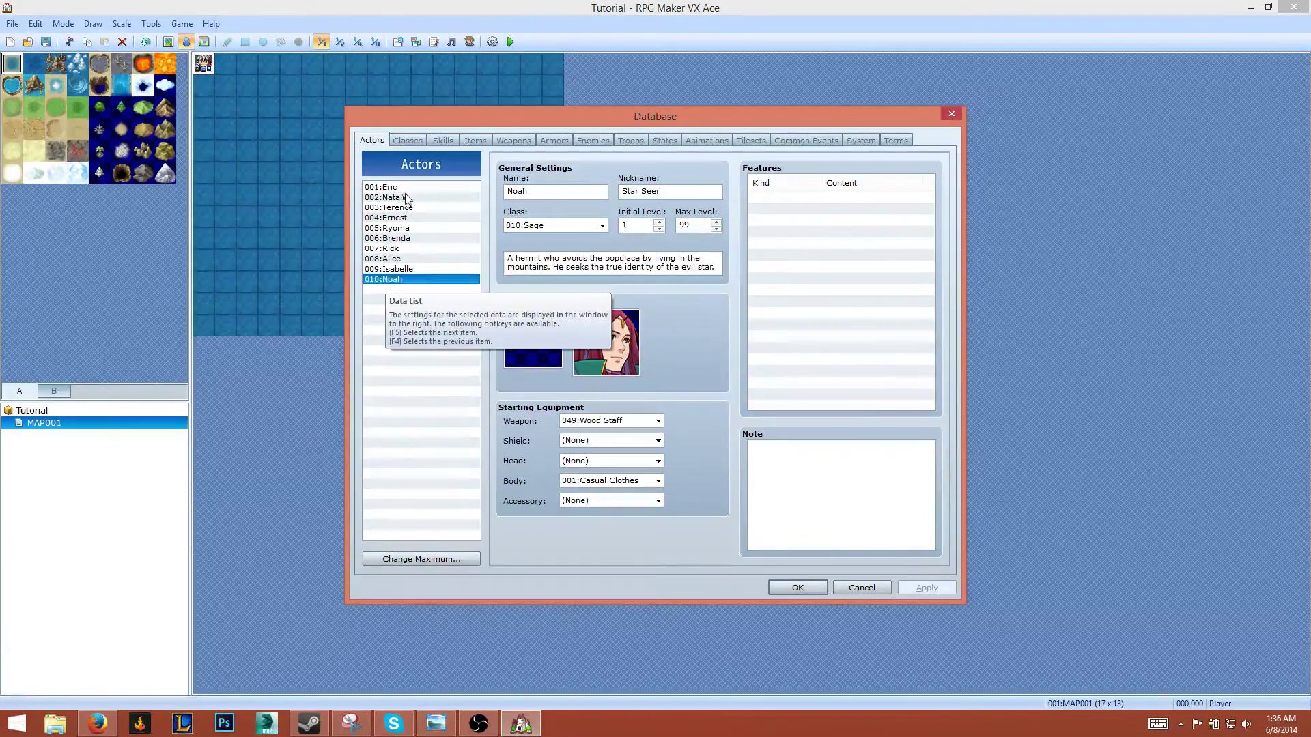
click(401, 280)
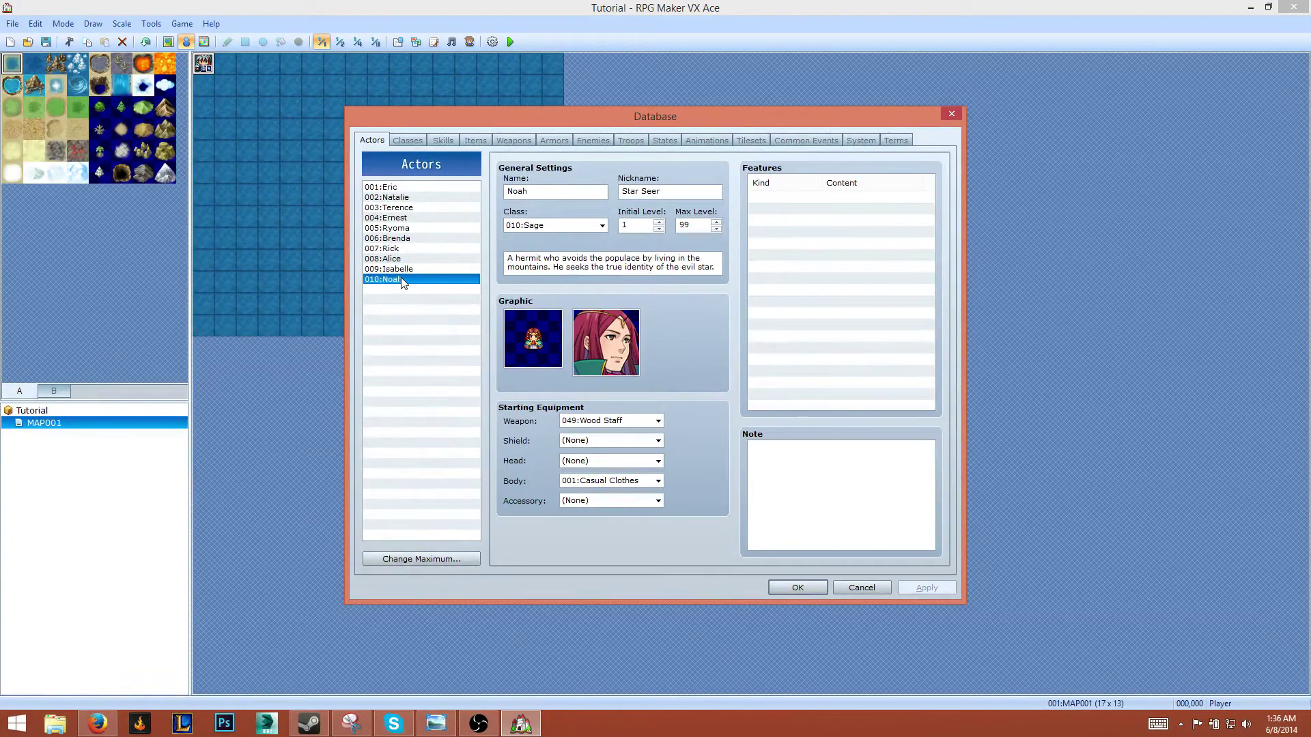
Cut the actors to one, wipe Eric's data, and set the actor maximum to 5
click(385, 560)
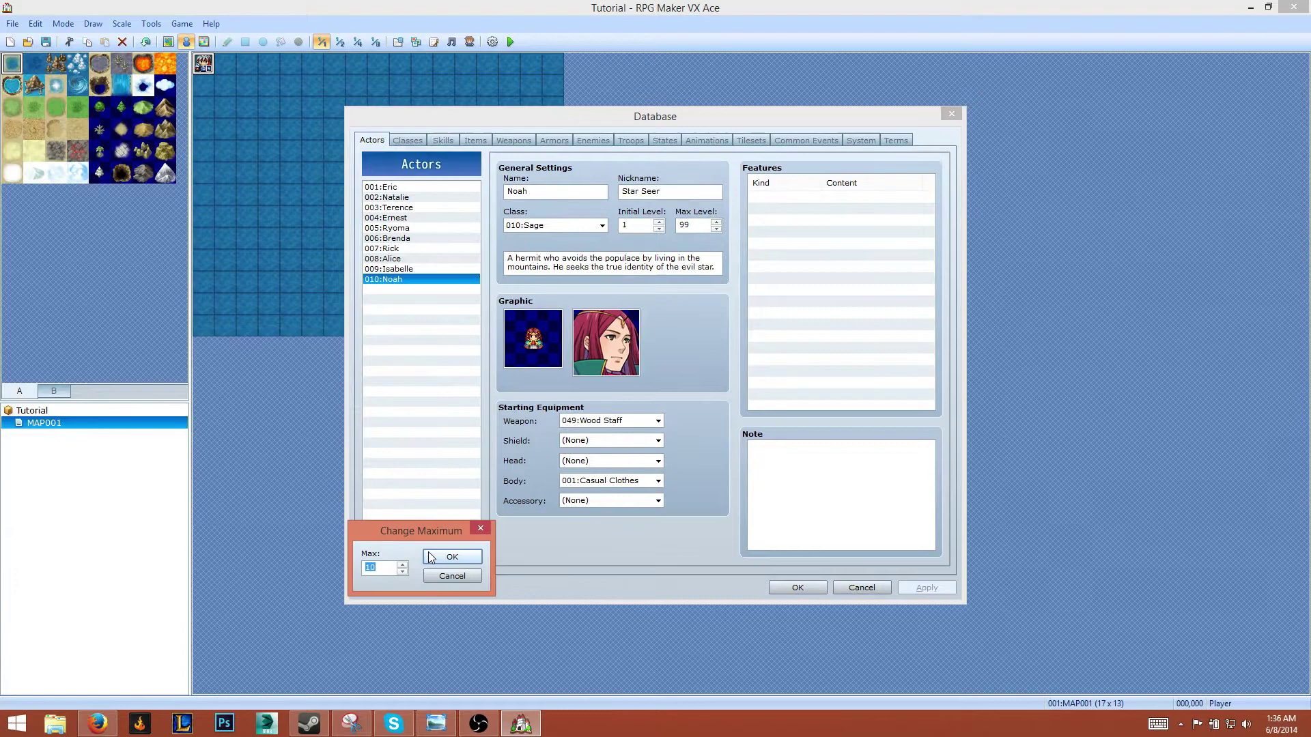
text(1)
click(447, 555)
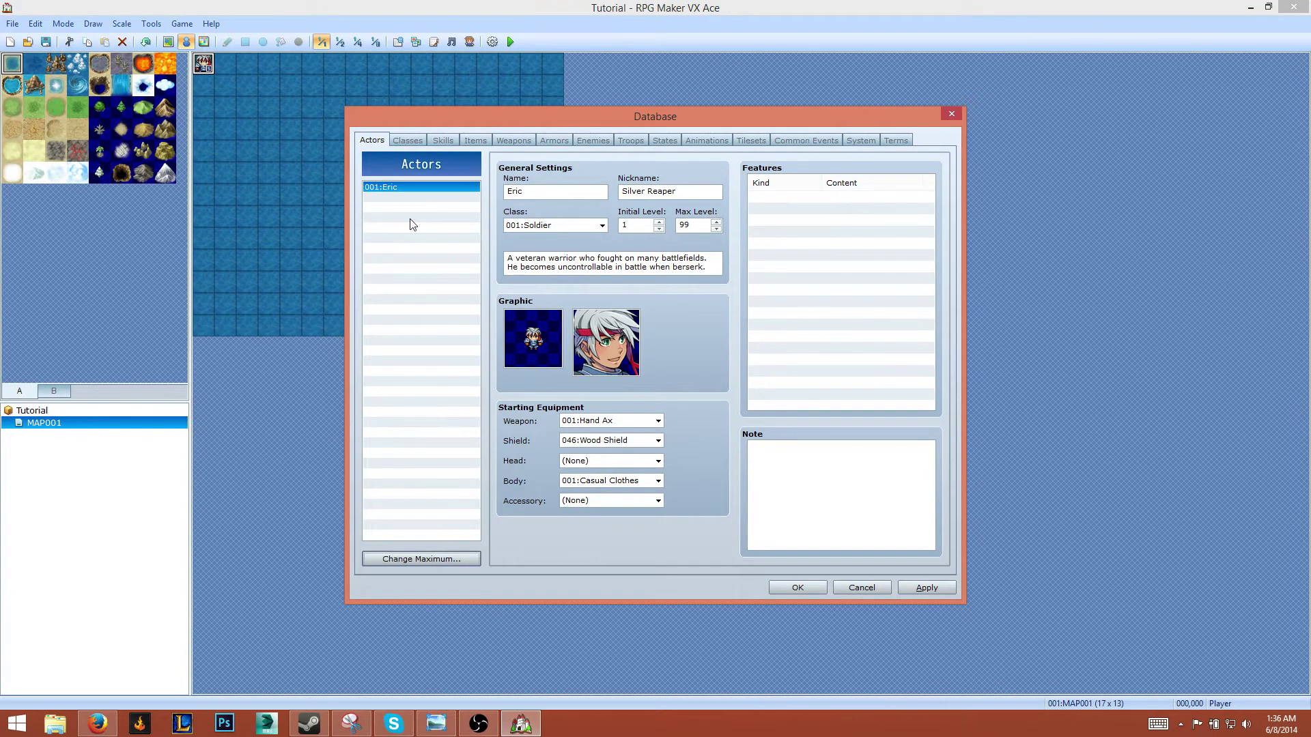
right_click(429, 187)
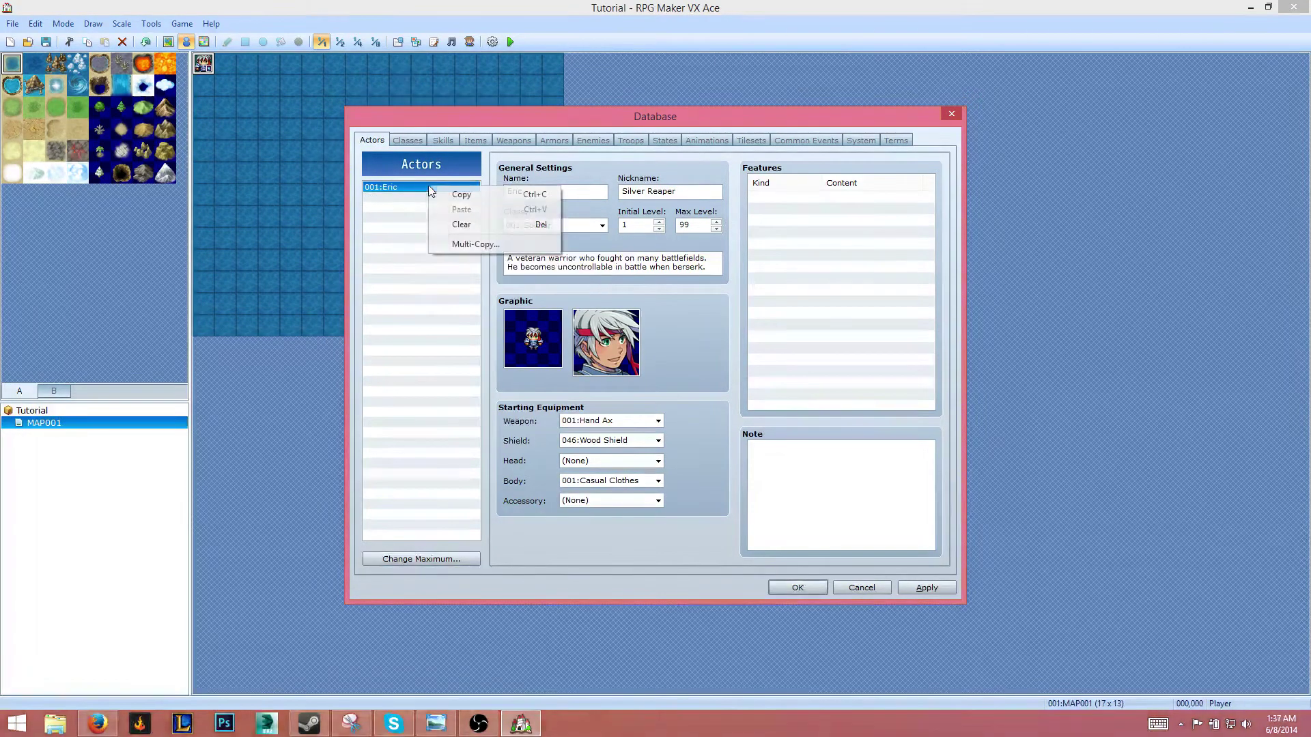
click(409, 240)
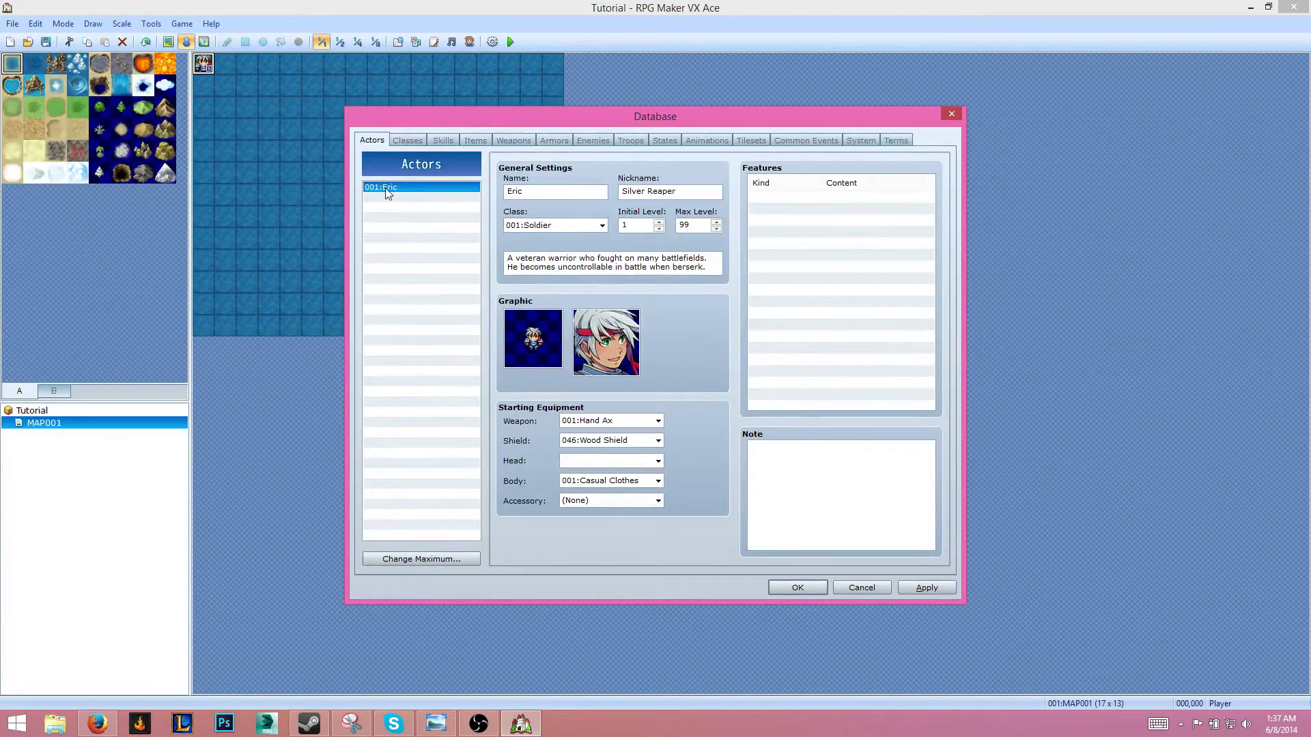
key(Delete)
click(429, 566)
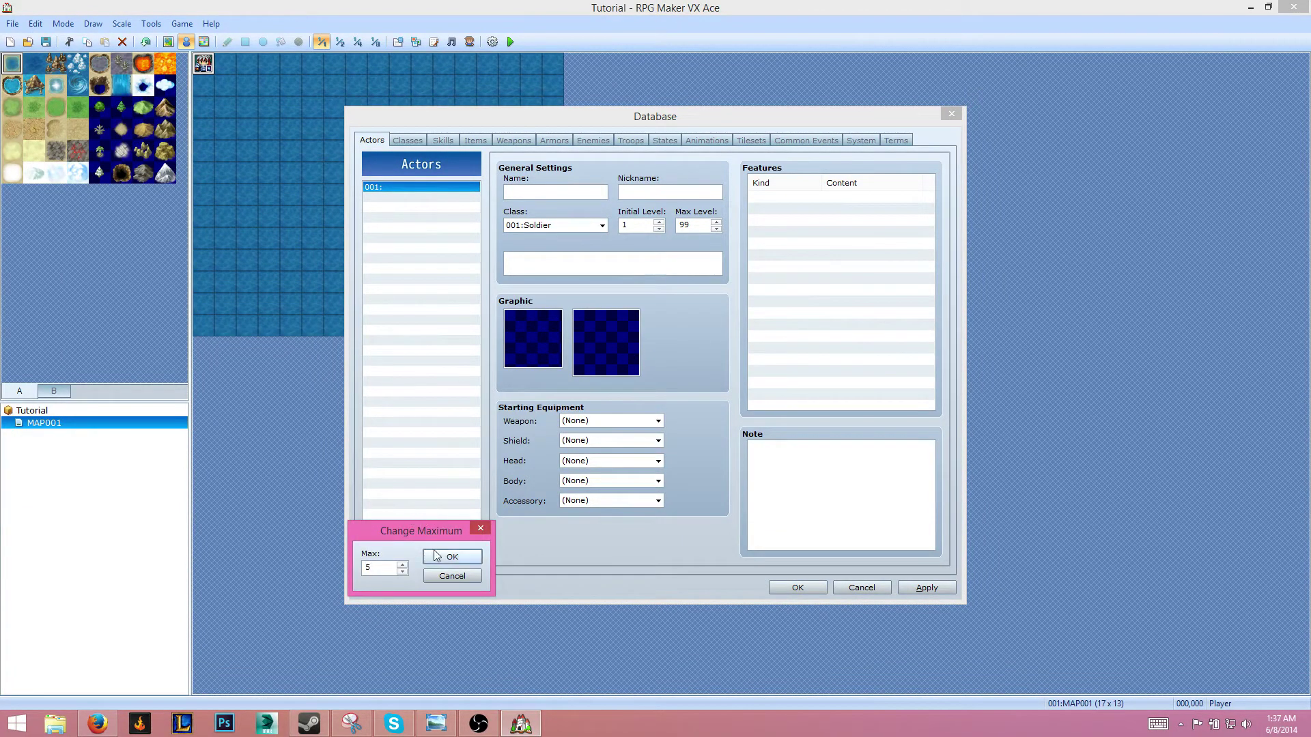
click(437, 555)
click(406, 139)
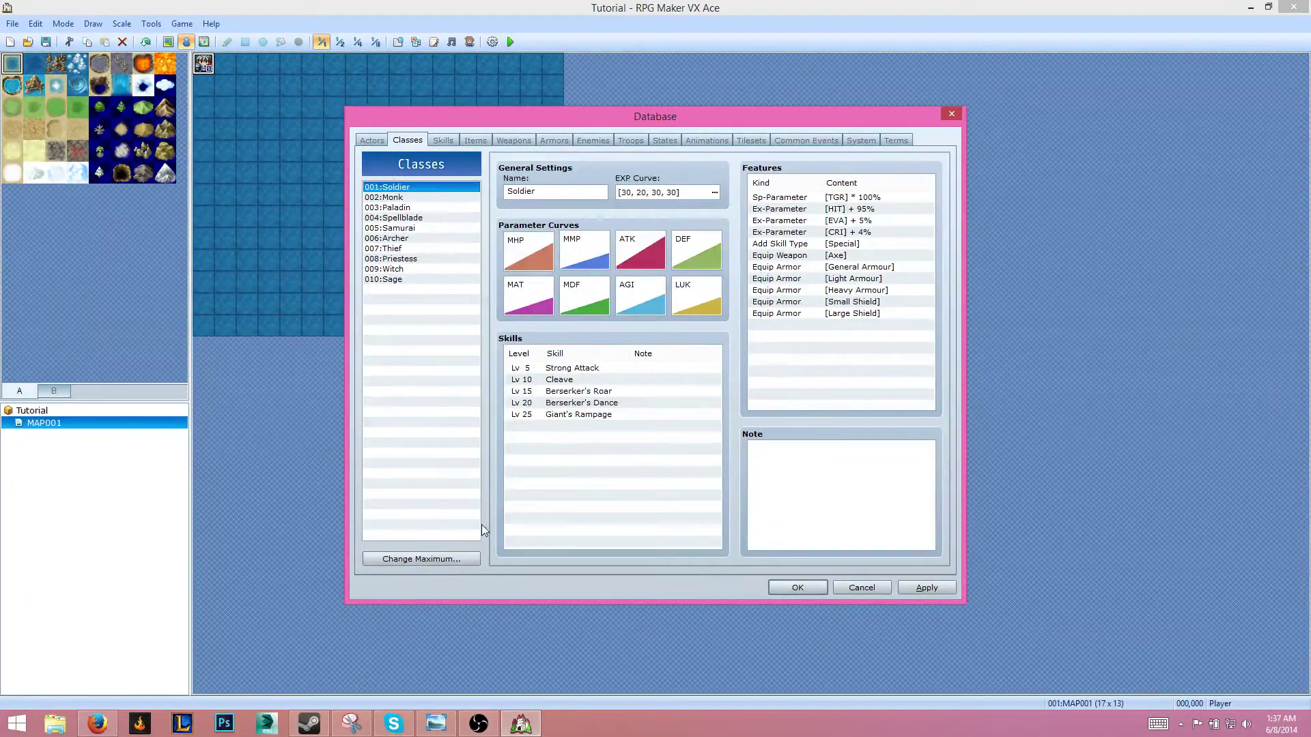
Cut the classes to one, wipe the Soldier class, and set the class maximum to 4
click(403, 560)
text(1)
click(452, 558)
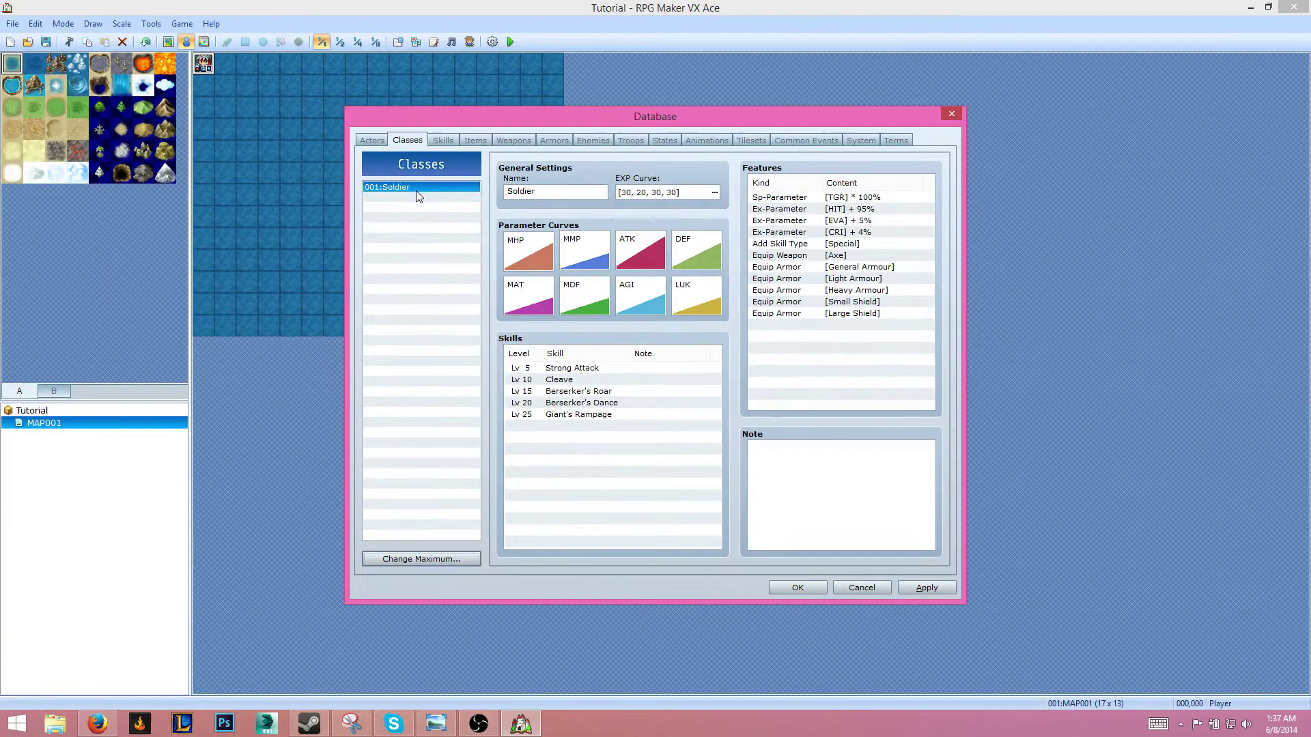
key(Delete)
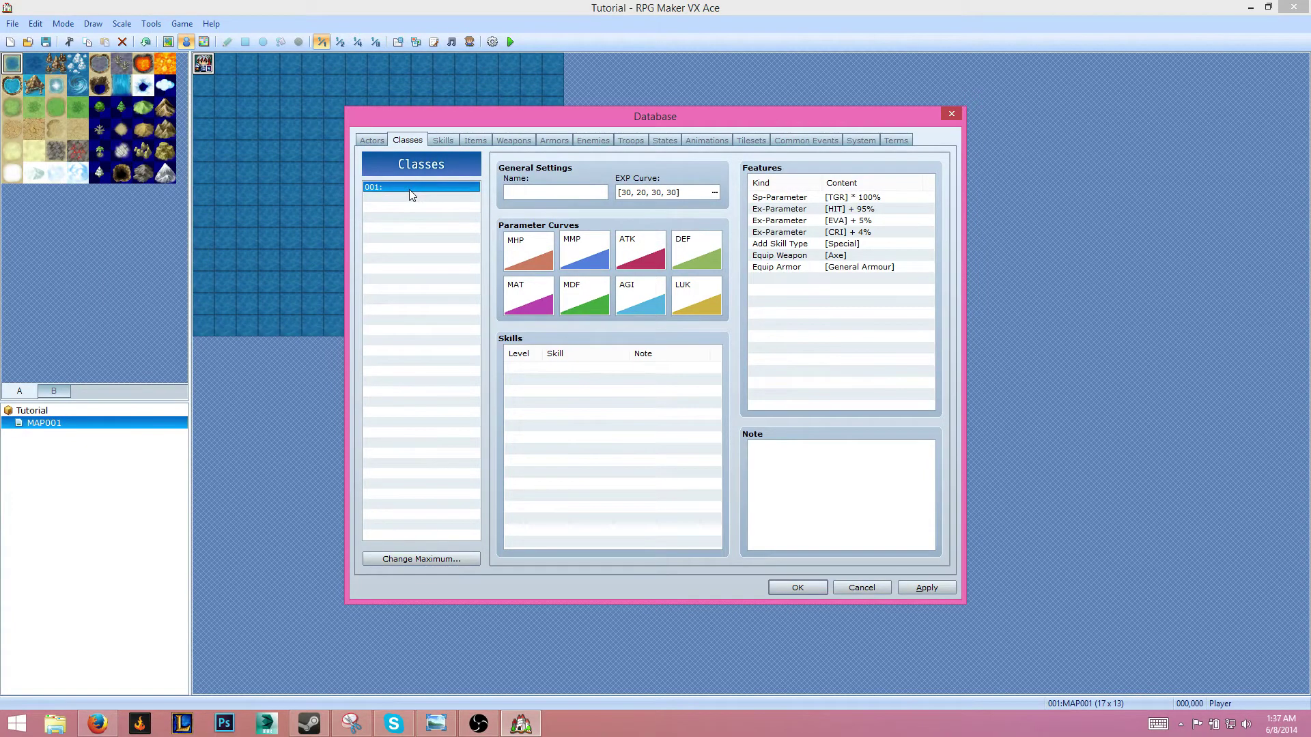
click(441, 559)
text(4)
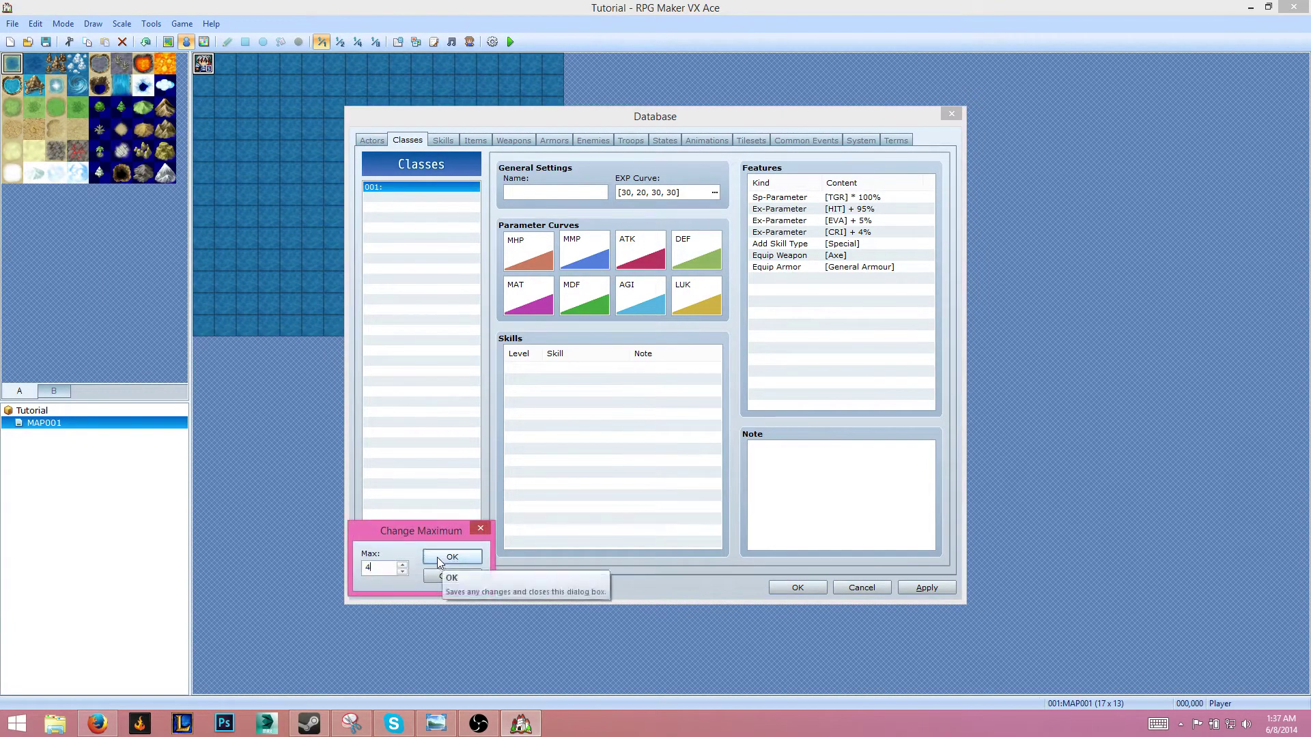
click(437, 557)
Cut the items to Potion only, wipe it, and set the item maximum to 20
click(442, 141)
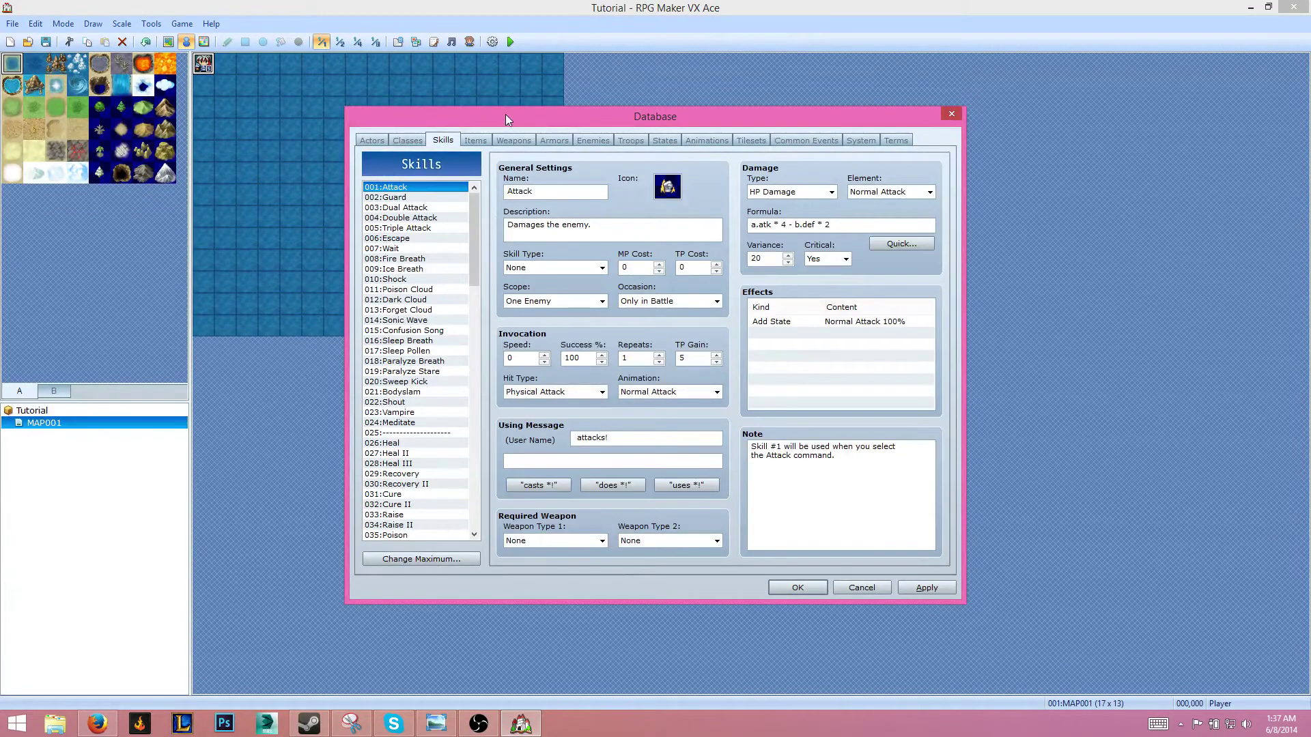
click(472, 140)
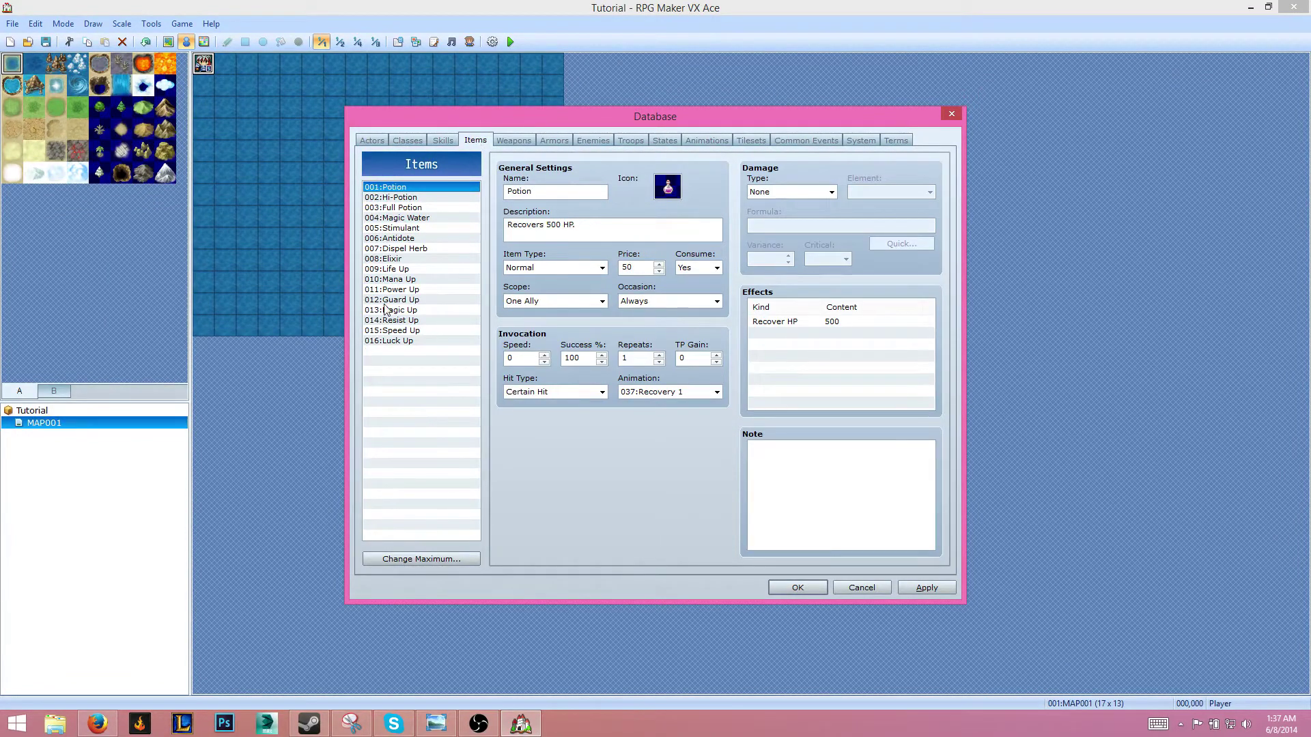
click(389, 558)
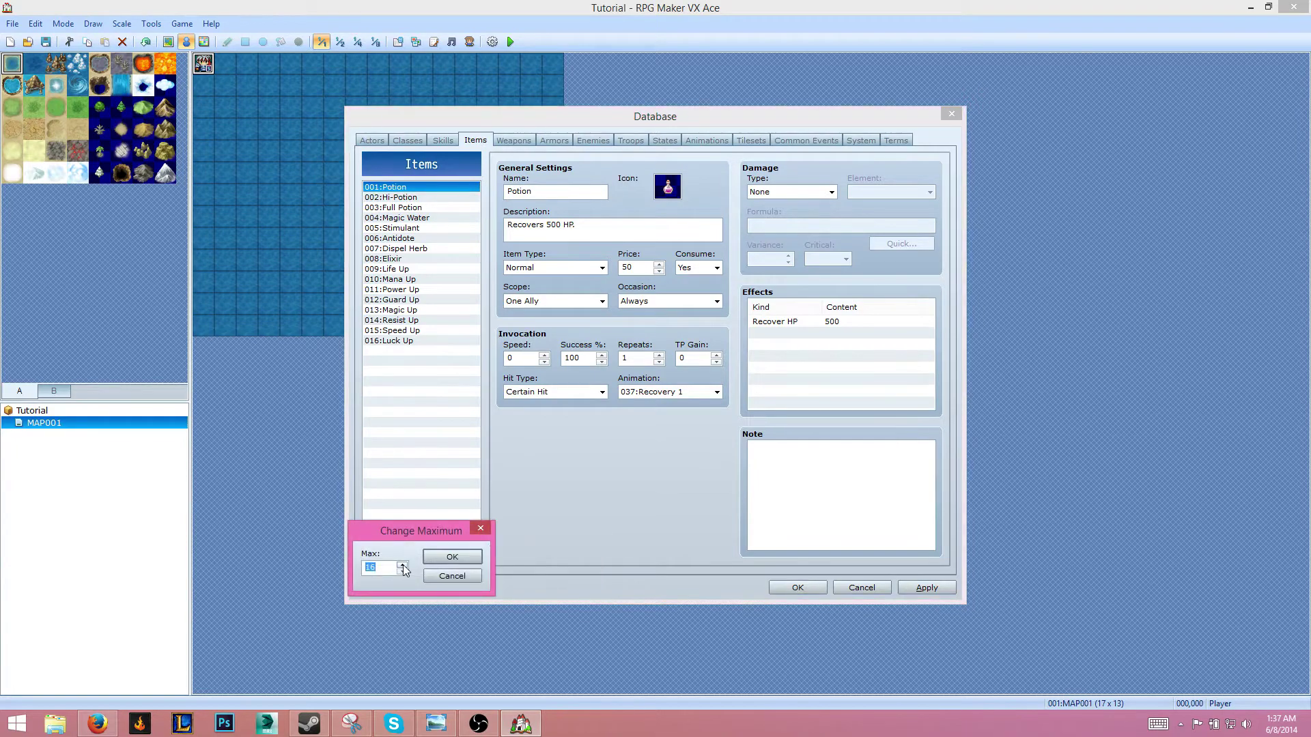
text(1)
click(450, 561)
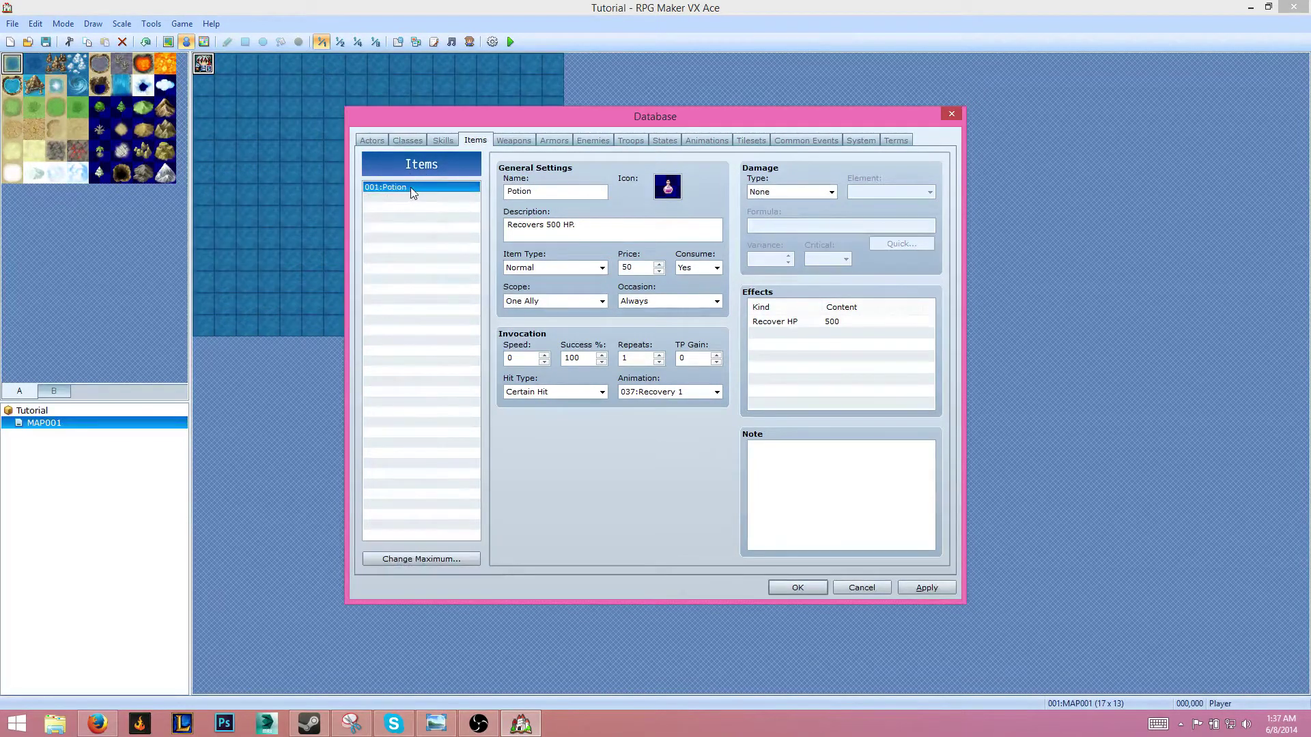
key(Delete)
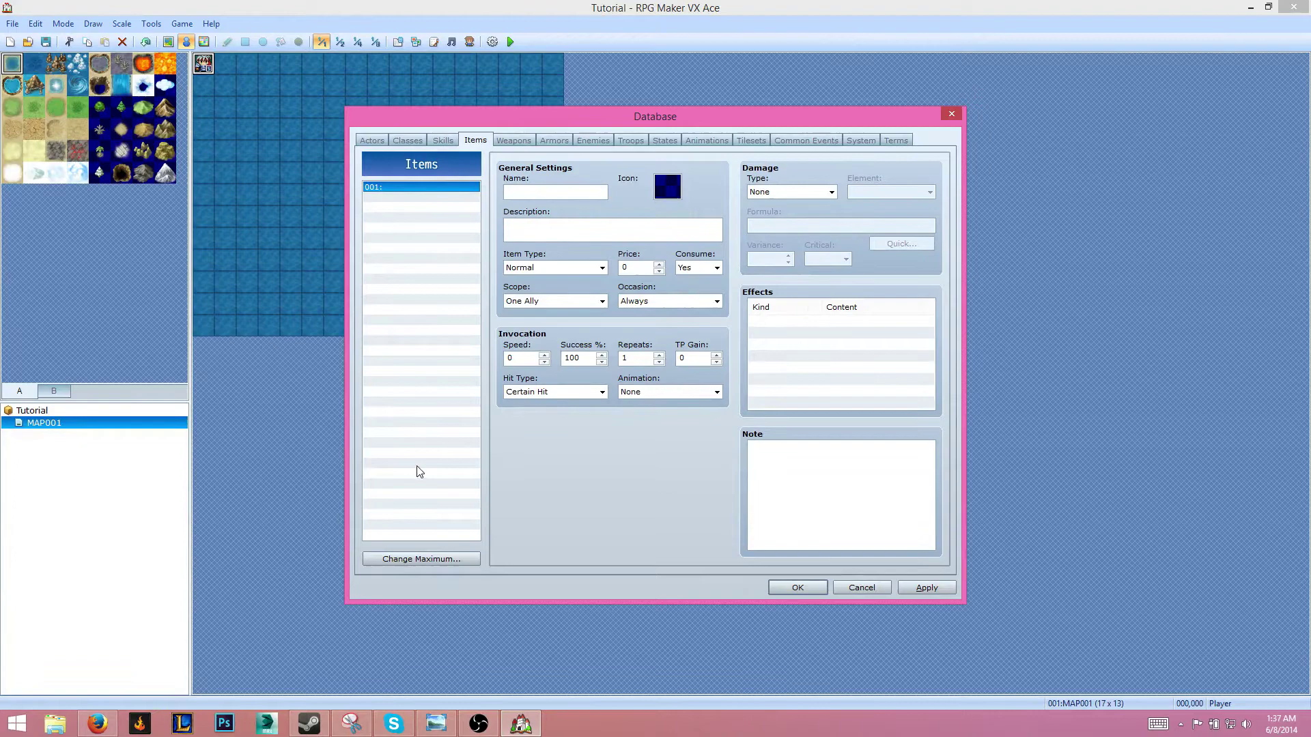
click(423, 559)
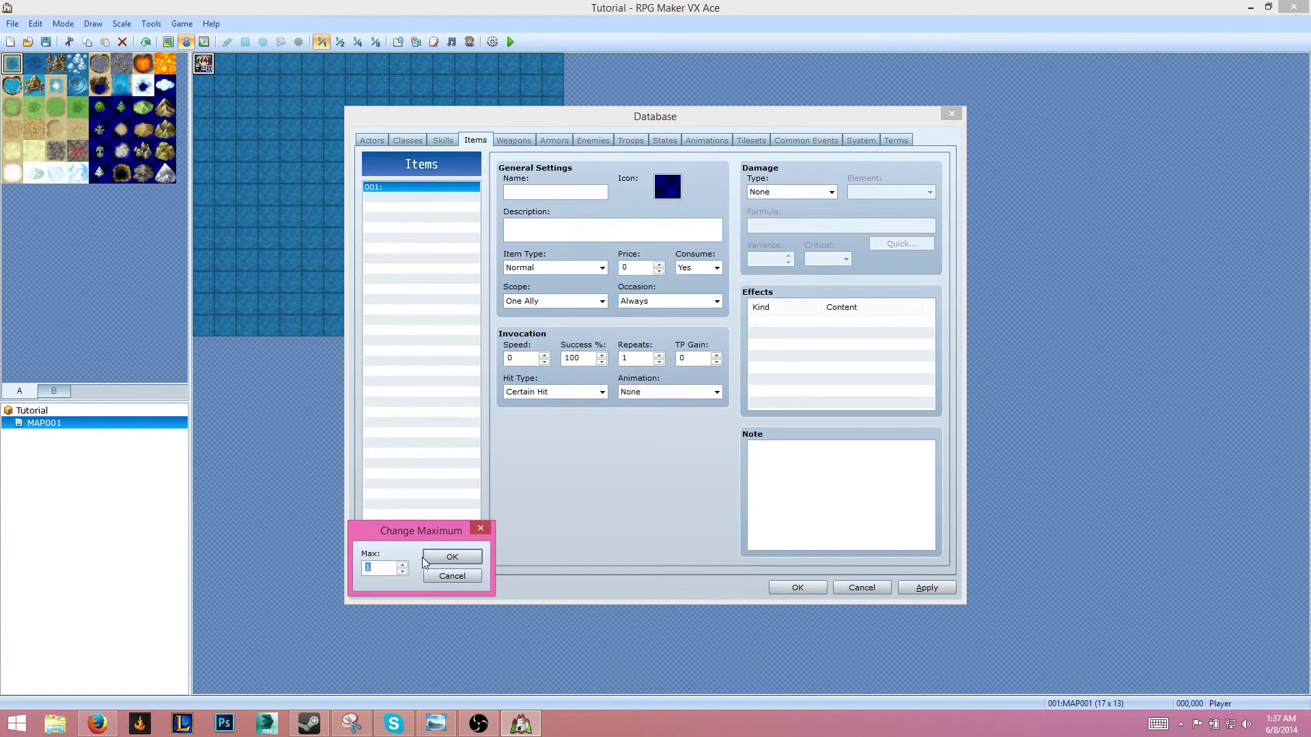
text(20)
click(427, 558)
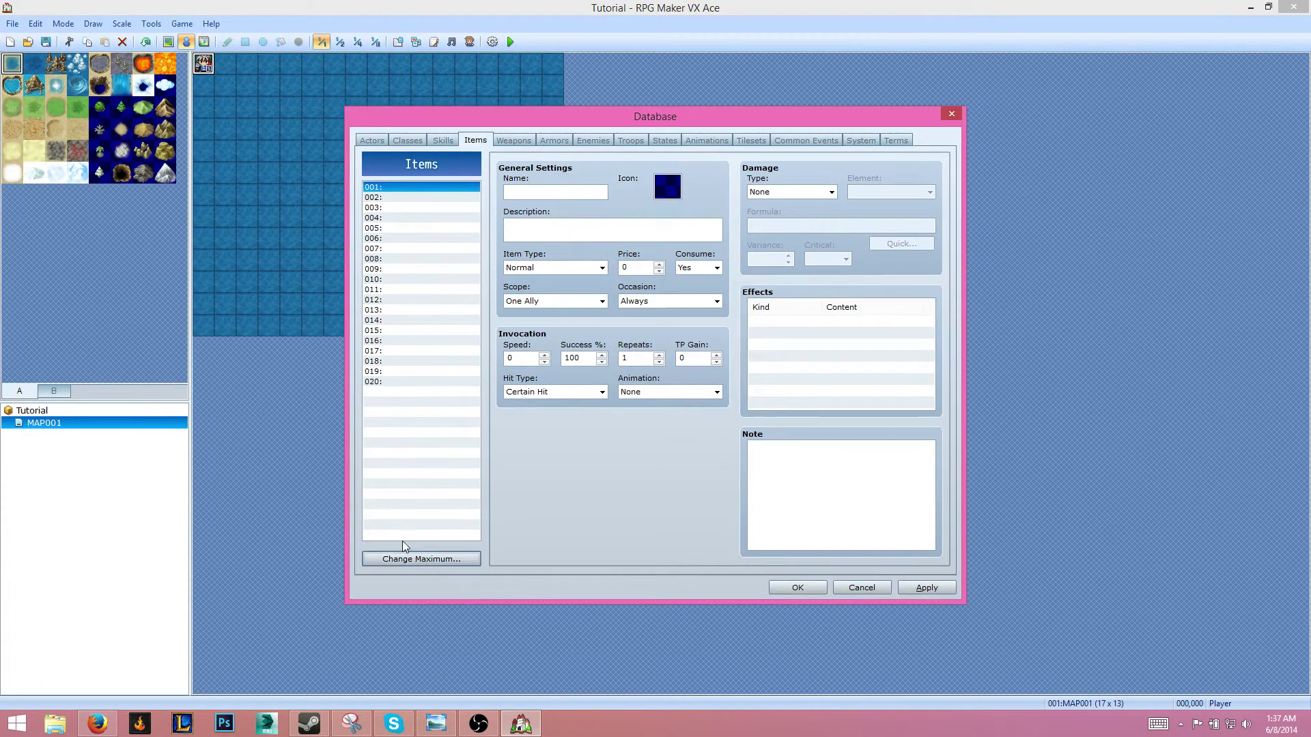
Cut the weapons to one, set the weapon maximum to 10, and clear the Hand Ax
click(526, 144)
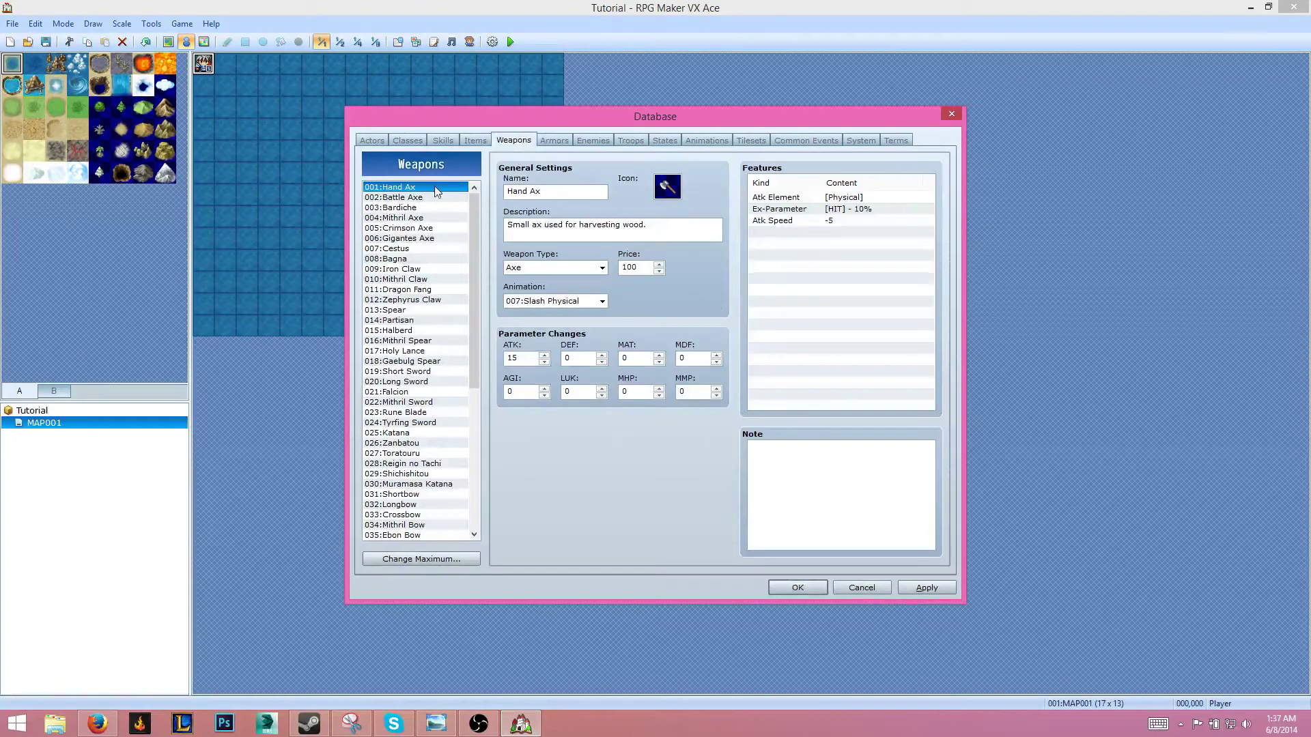
drag(478, 338, 473, 531)
click(406, 560)
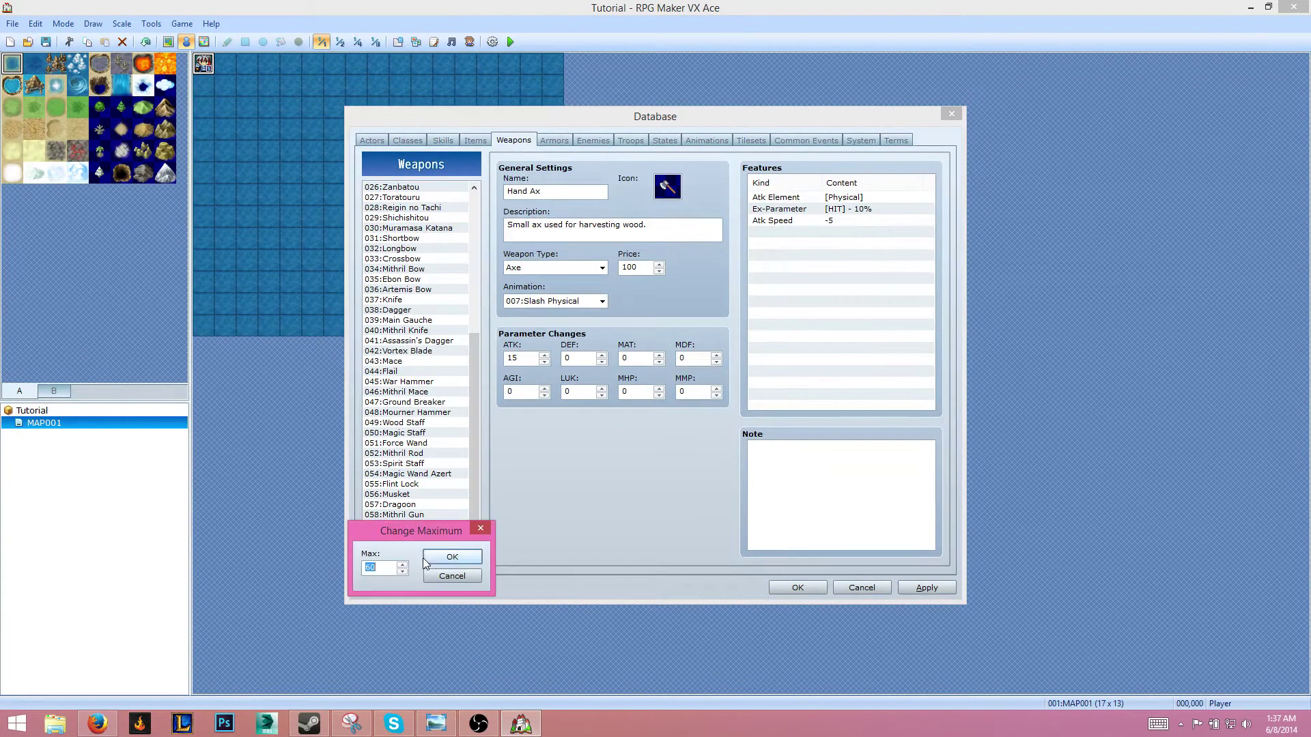
click(450, 557)
click(421, 559)
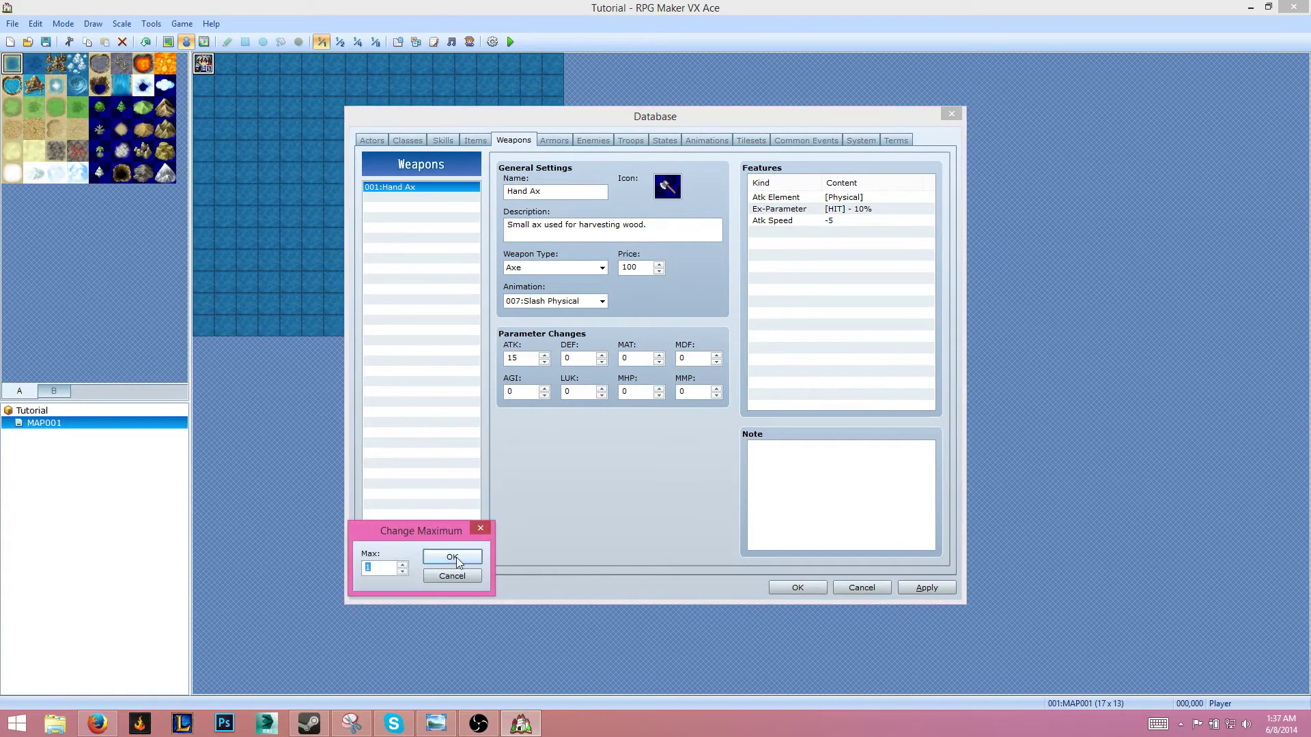
text(10)
click(453, 557)
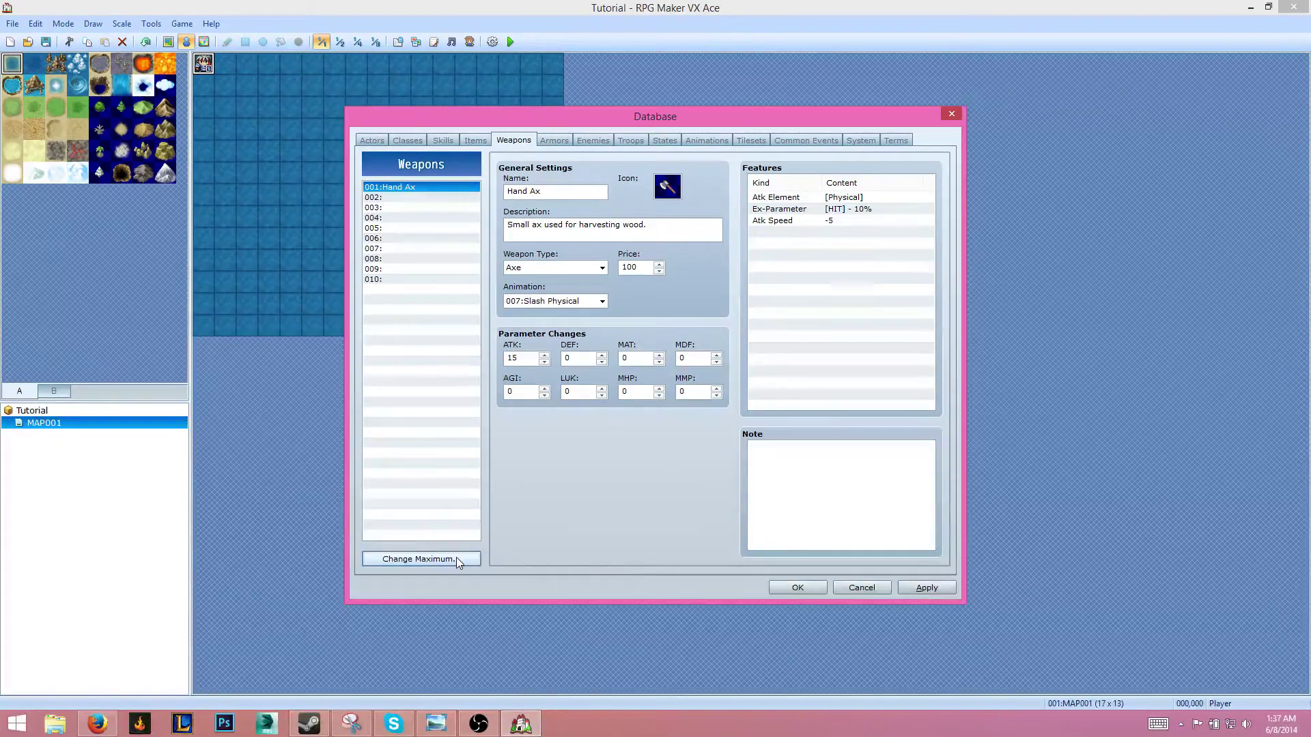
click(404, 187)
key(Delete)
Cut the armors to one, clear Casual Clothes, and raise the armor maximum to 20
click(555, 139)
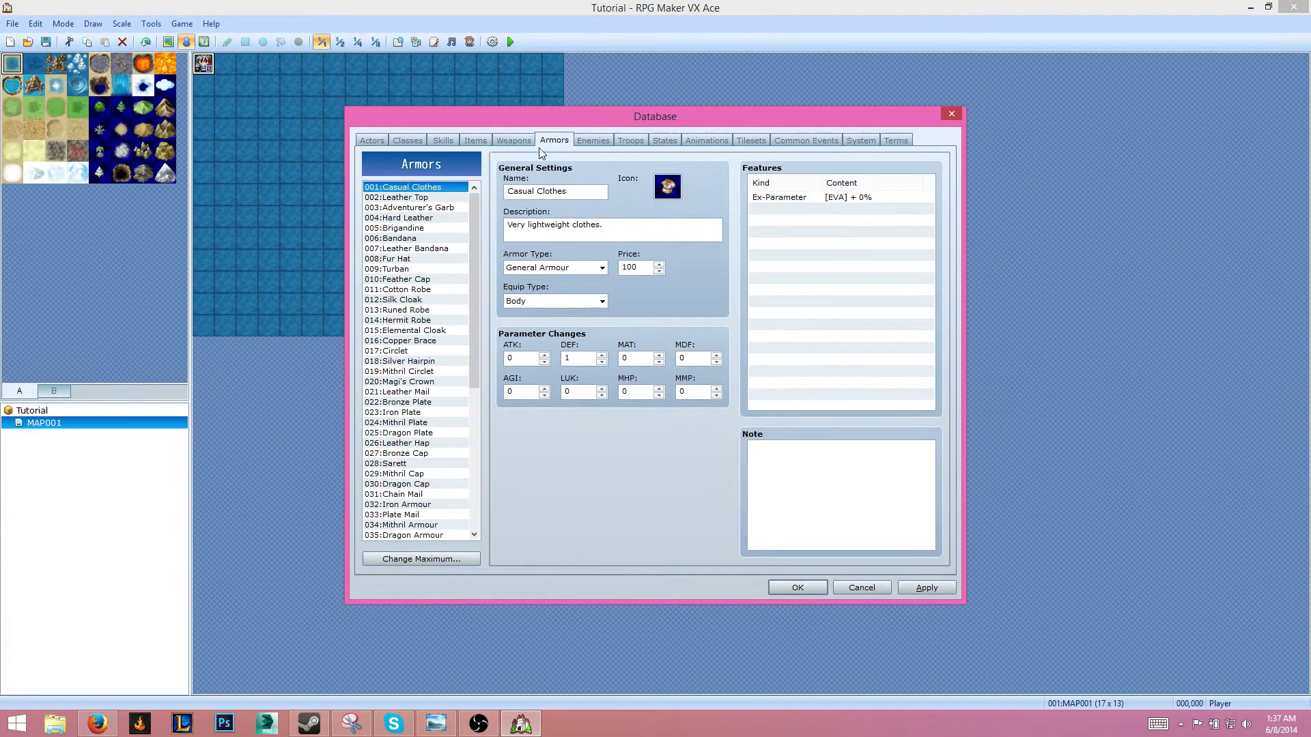
scroll(417, 410, down, 8)
click(407, 564)
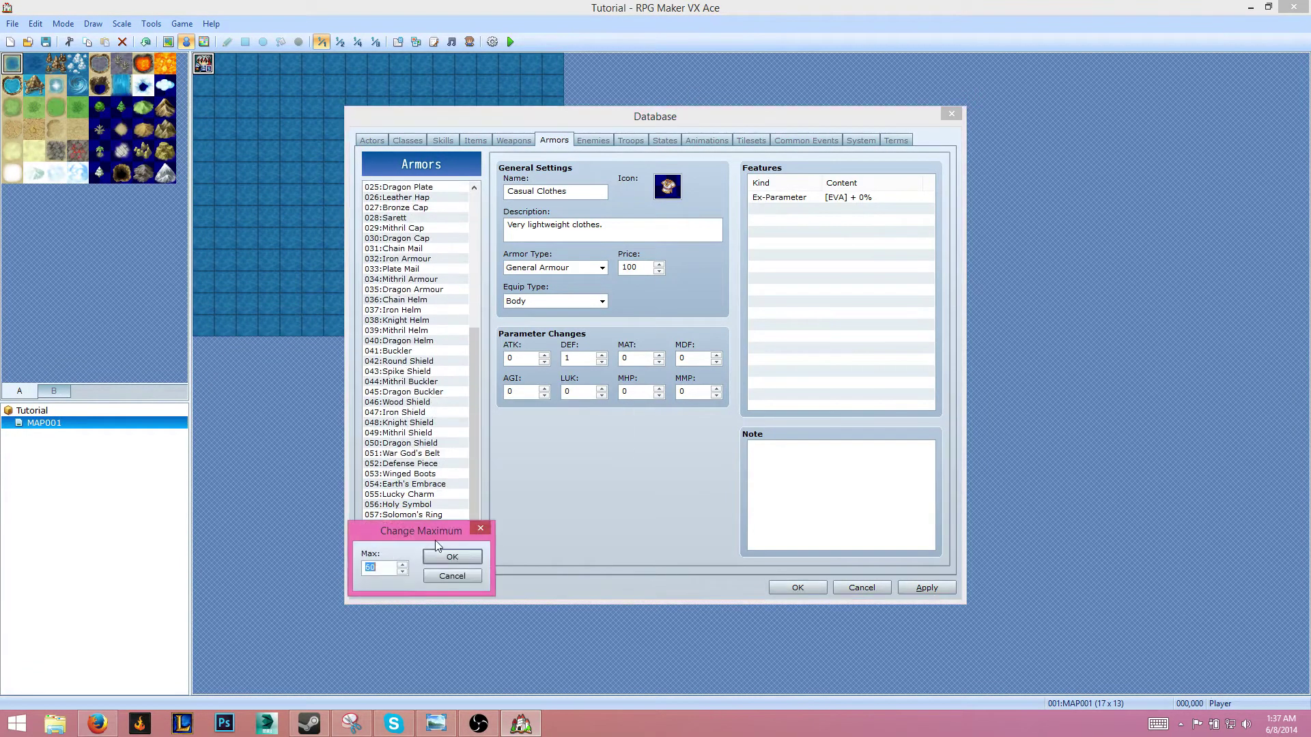
text(1)
click(444, 550)
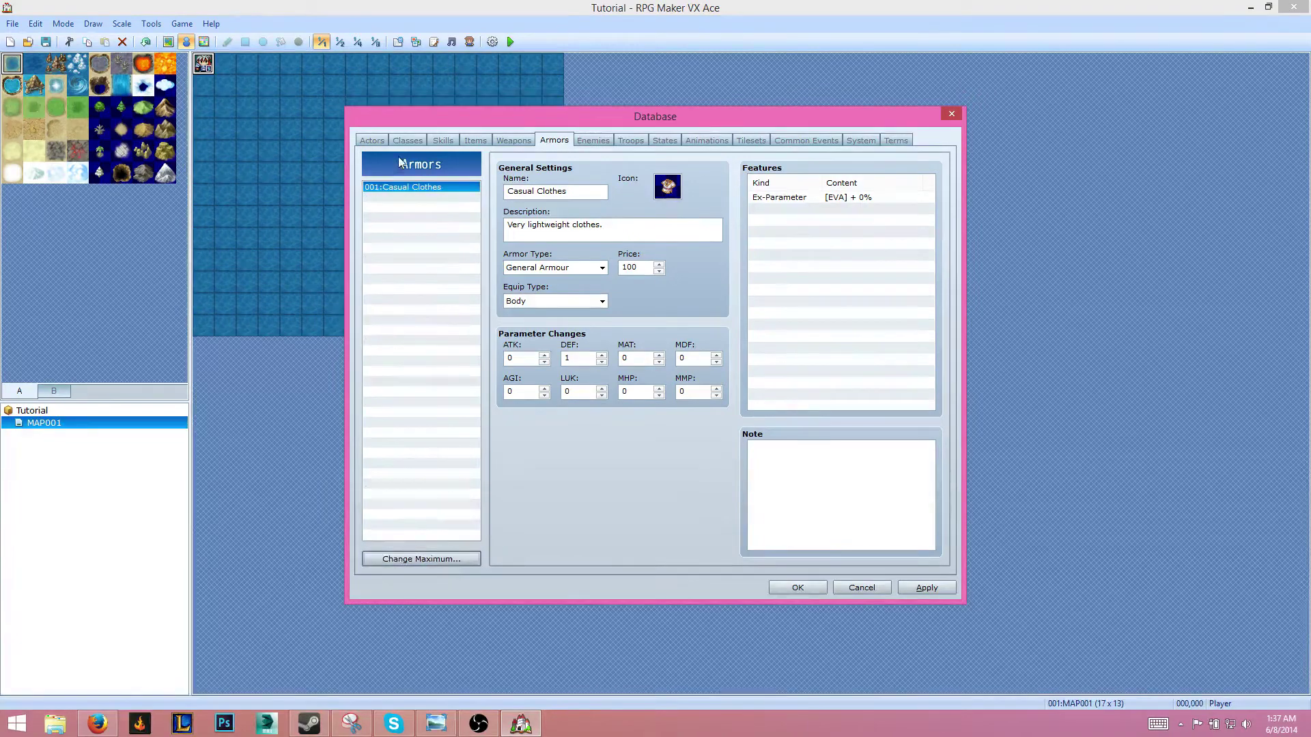
click(448, 188)
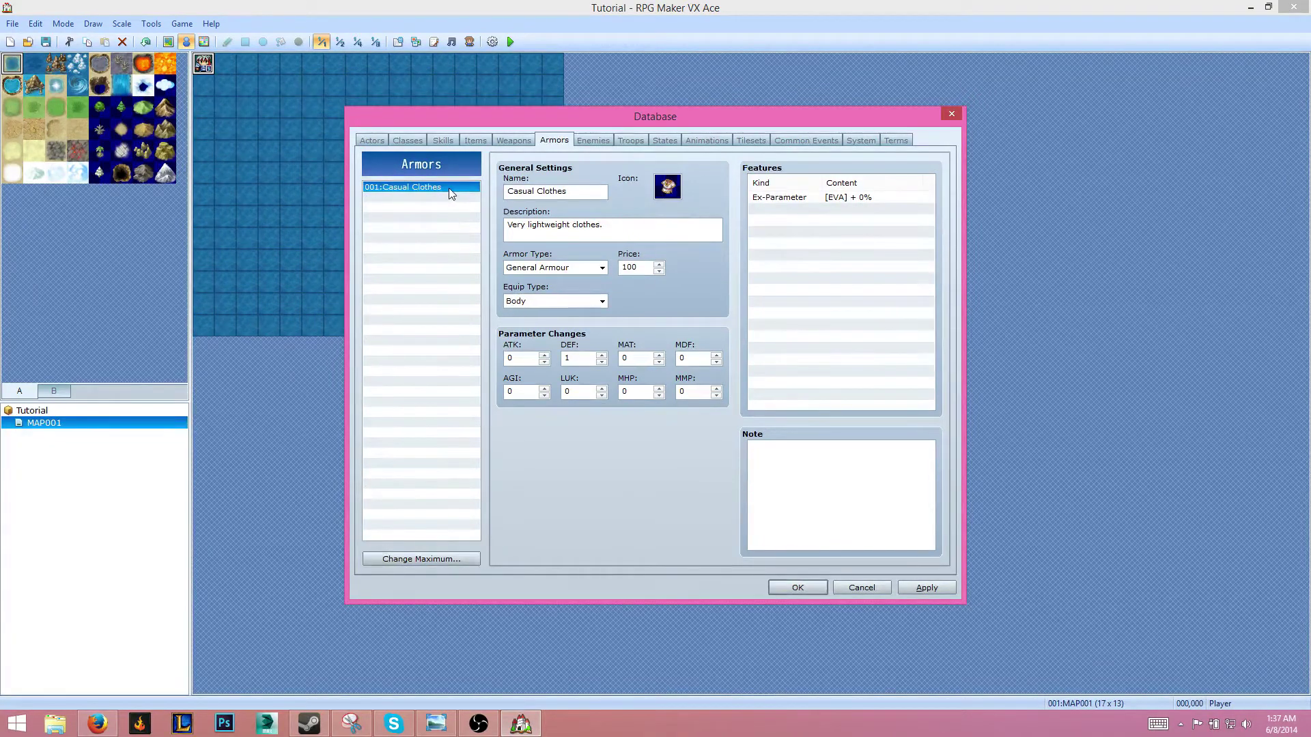
key(Delete)
click(439, 560)
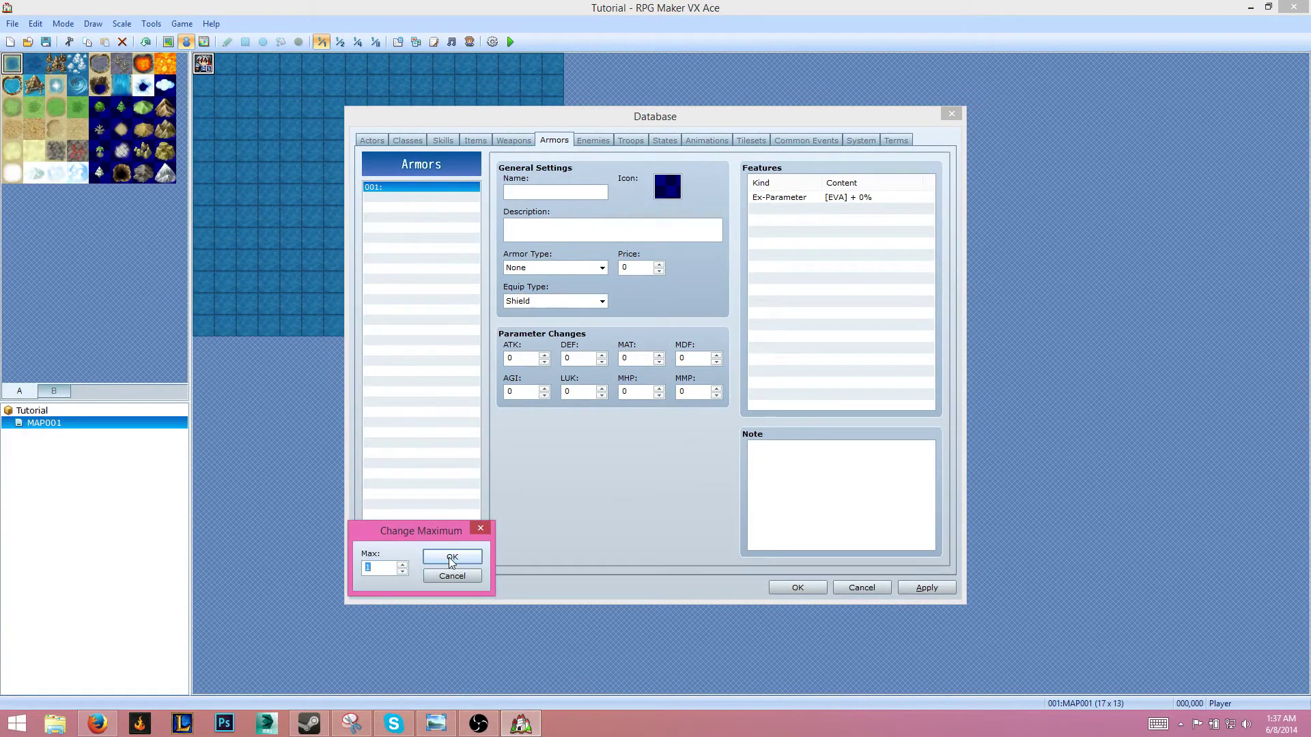
text(1)
text(0)
click(449, 557)
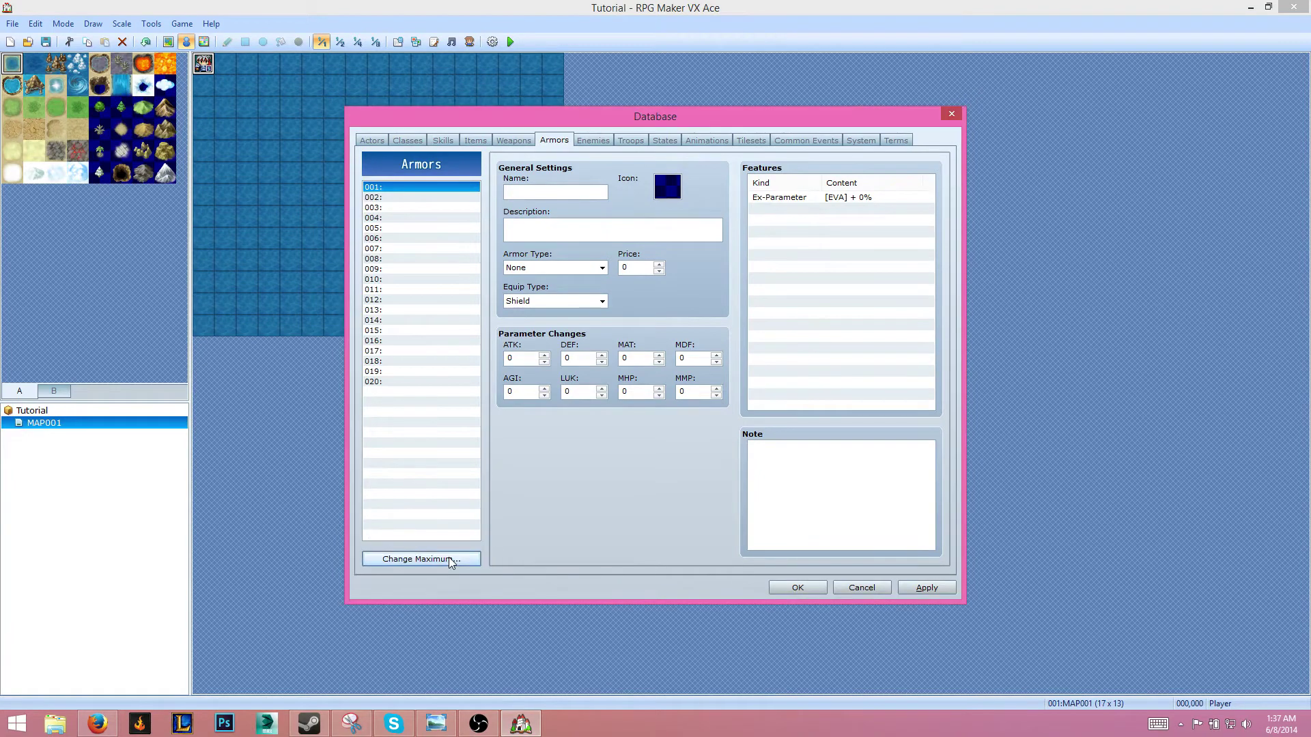
Browse the enemy entries from Wisp to Demon God without changing them
click(593, 141)
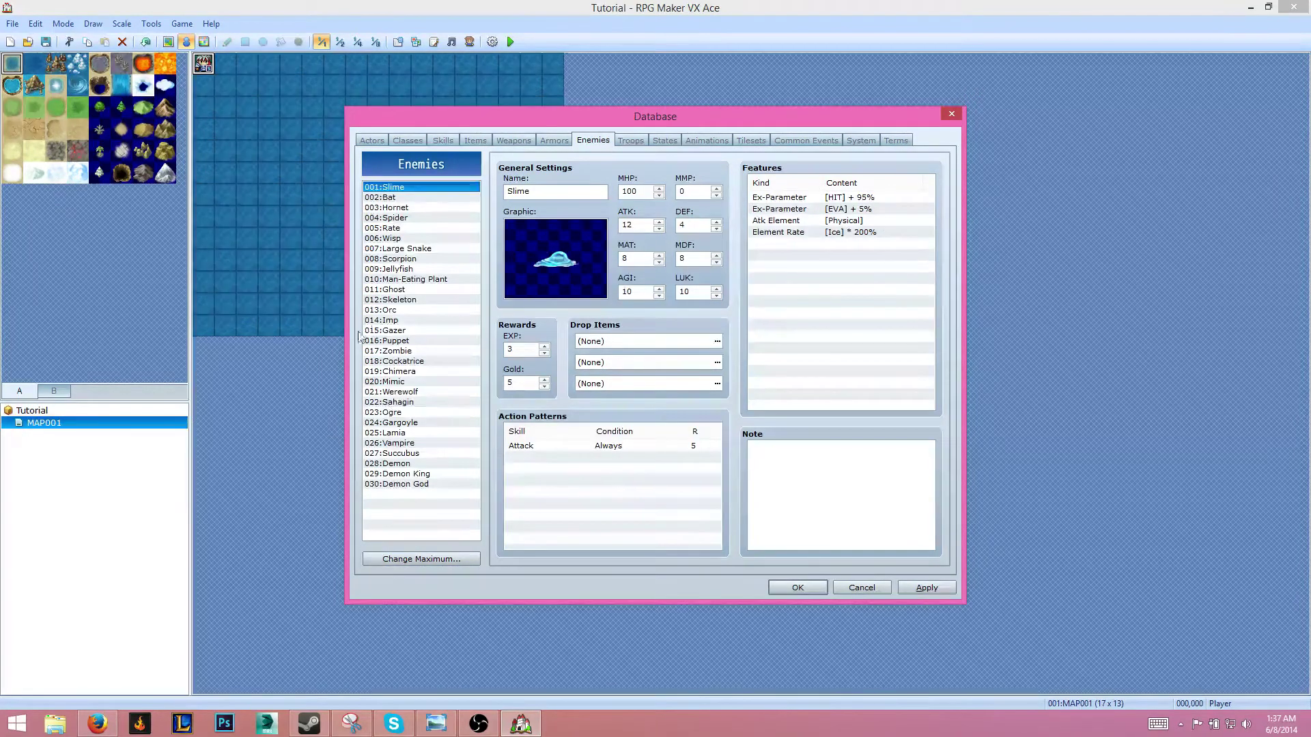
click(400, 238)
key(Down)
key(Down)
key(Down)
key(Down)
key(Down)
key(Down)
key(Down)
key(Down)
key(Down)
key(Down)
key(Down)
key(Down)
key(Down)
key(Down)
key(Down)
key(Down)
key(Down)
key(Down)
key(Down)
key(Down)
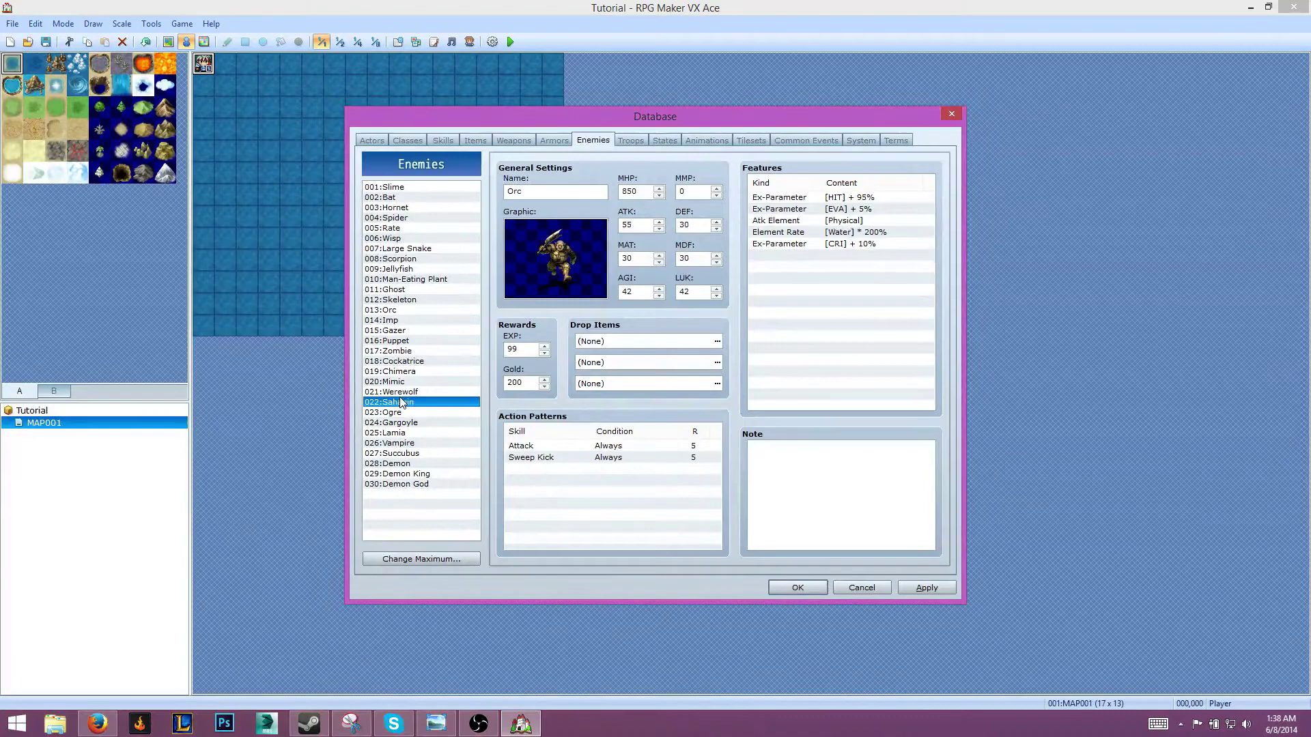
click(419, 486)
Cut the troops to one, clear troop 001, and set the troop maximum to 20
click(631, 141)
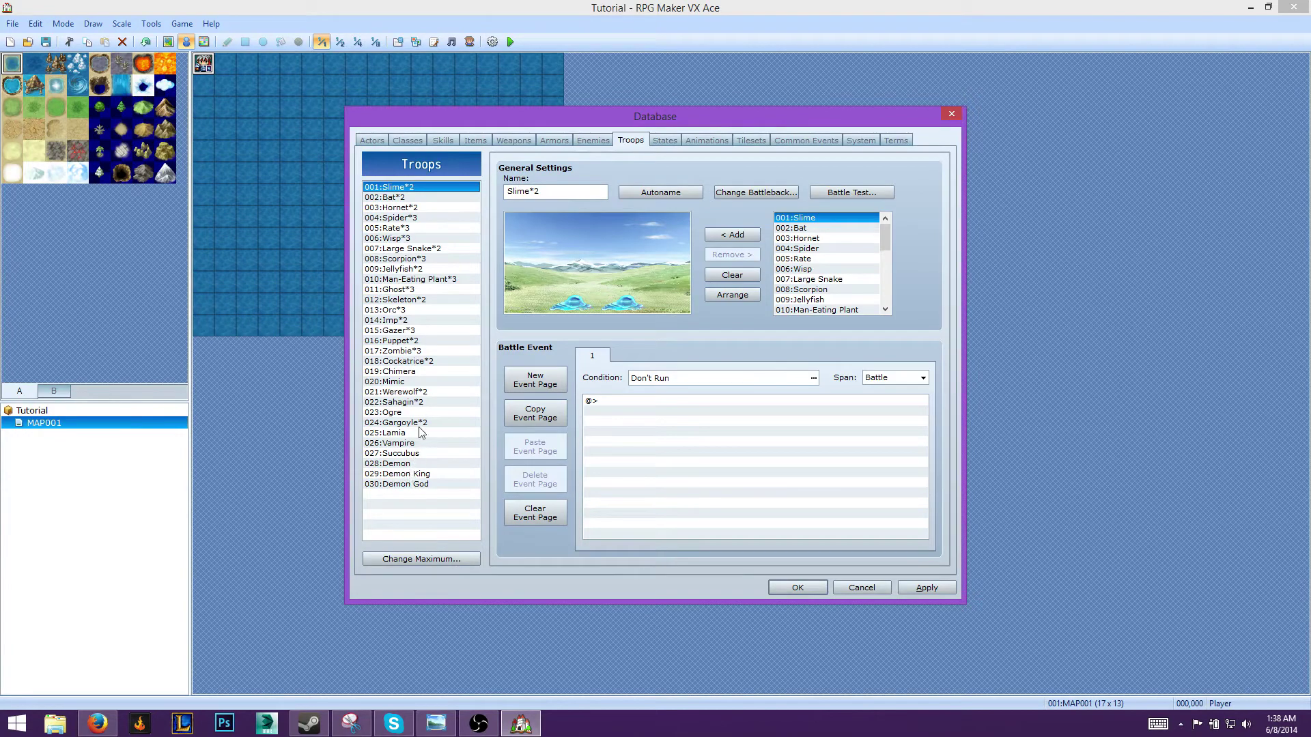
click(420, 560)
text(1)
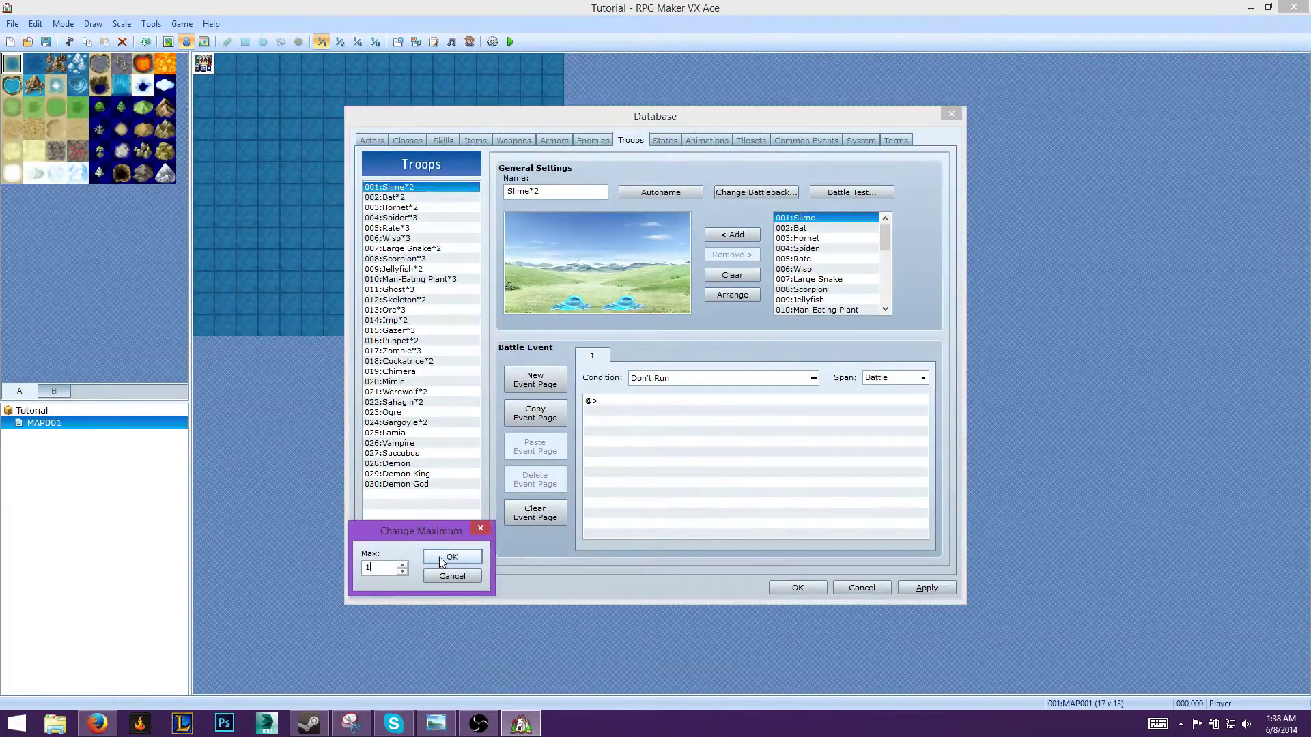
click(441, 555)
right_click(396, 191)
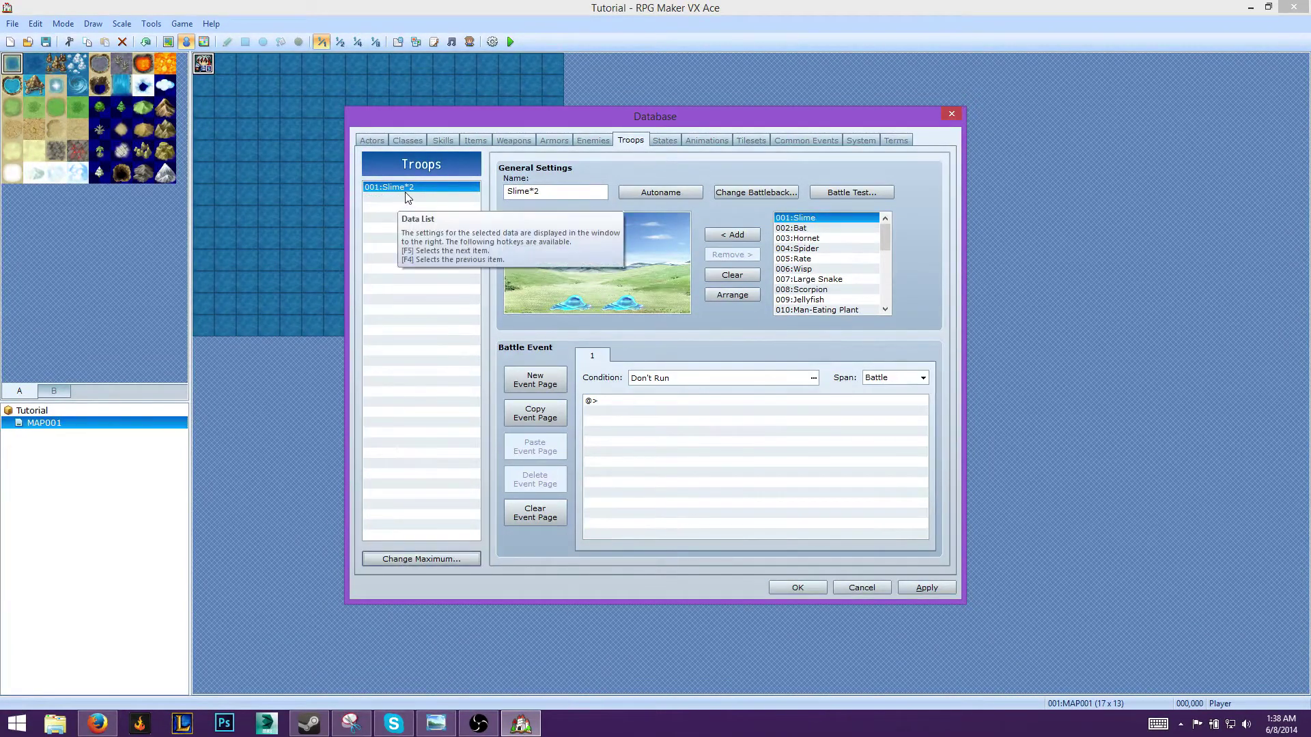
click(437, 253)
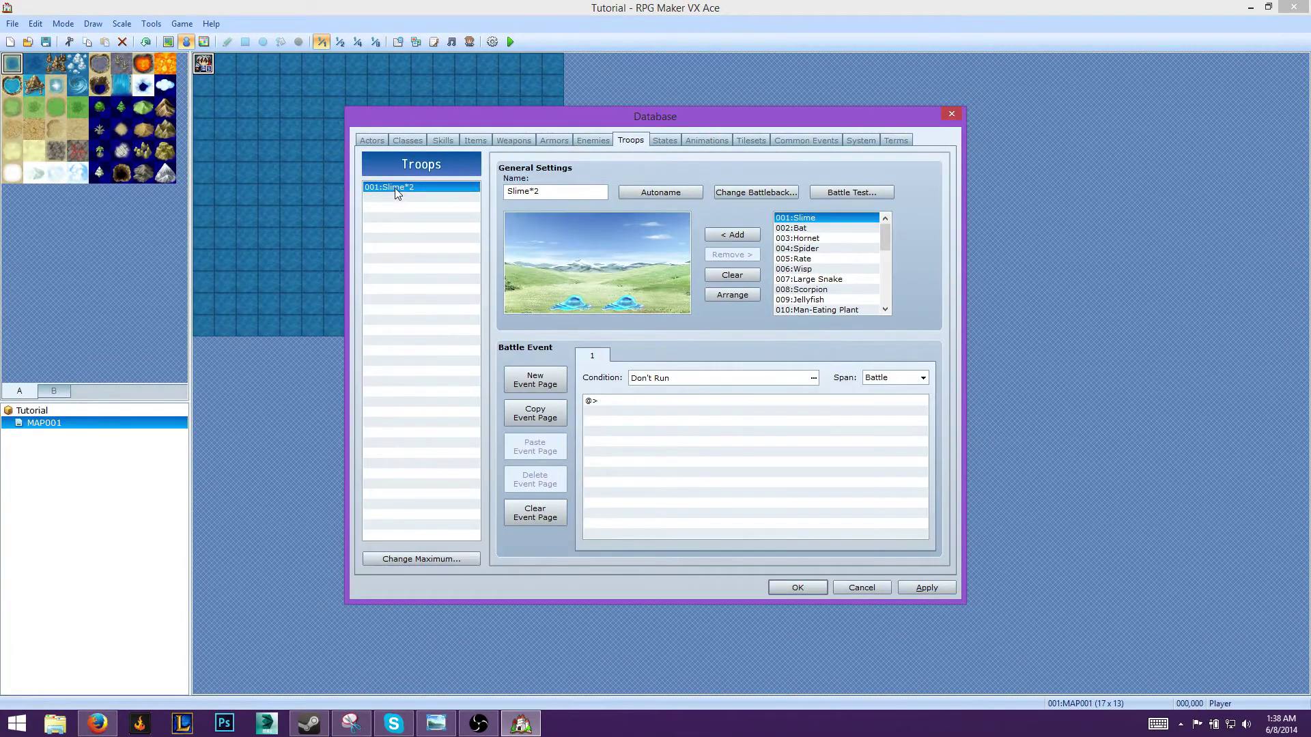
click(440, 562)
text(20)
click(441, 559)
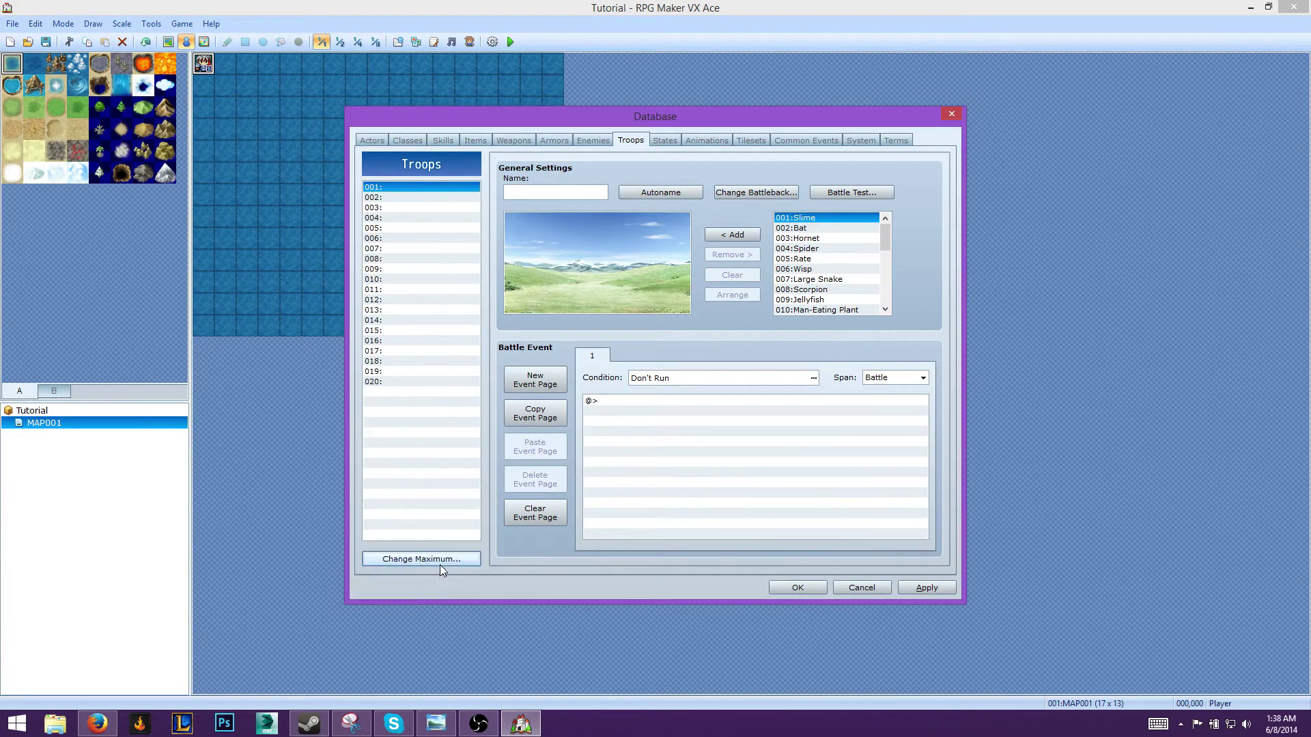
Step through the States, Animations, Tilesets and Common Events lists to reach System settings
click(668, 142)
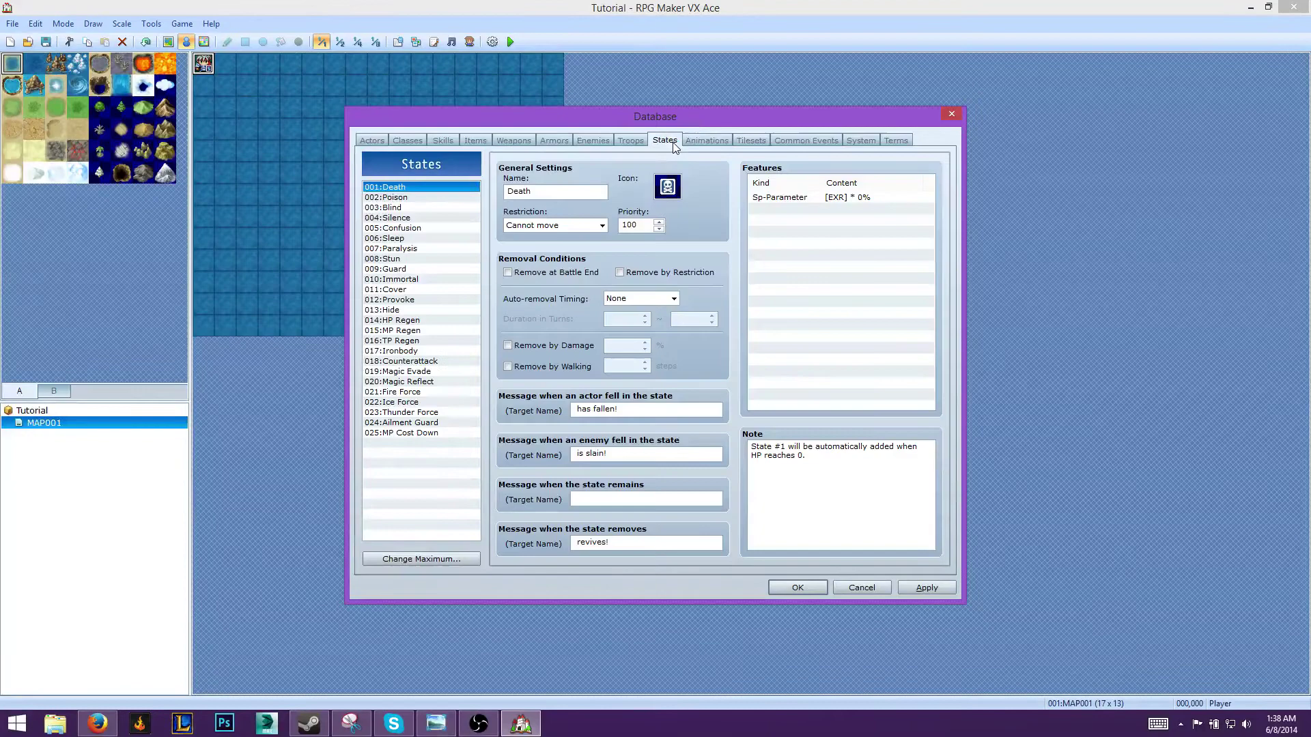
click(707, 140)
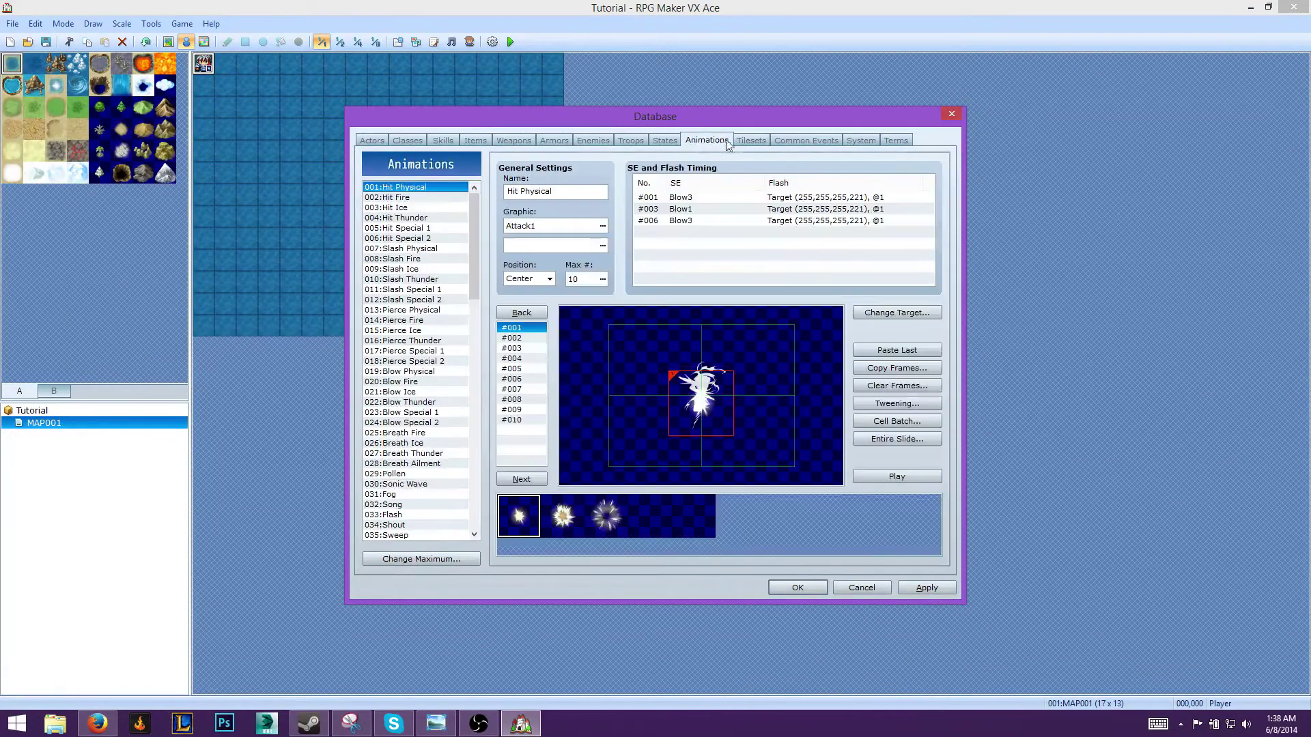
click(751, 141)
click(831, 141)
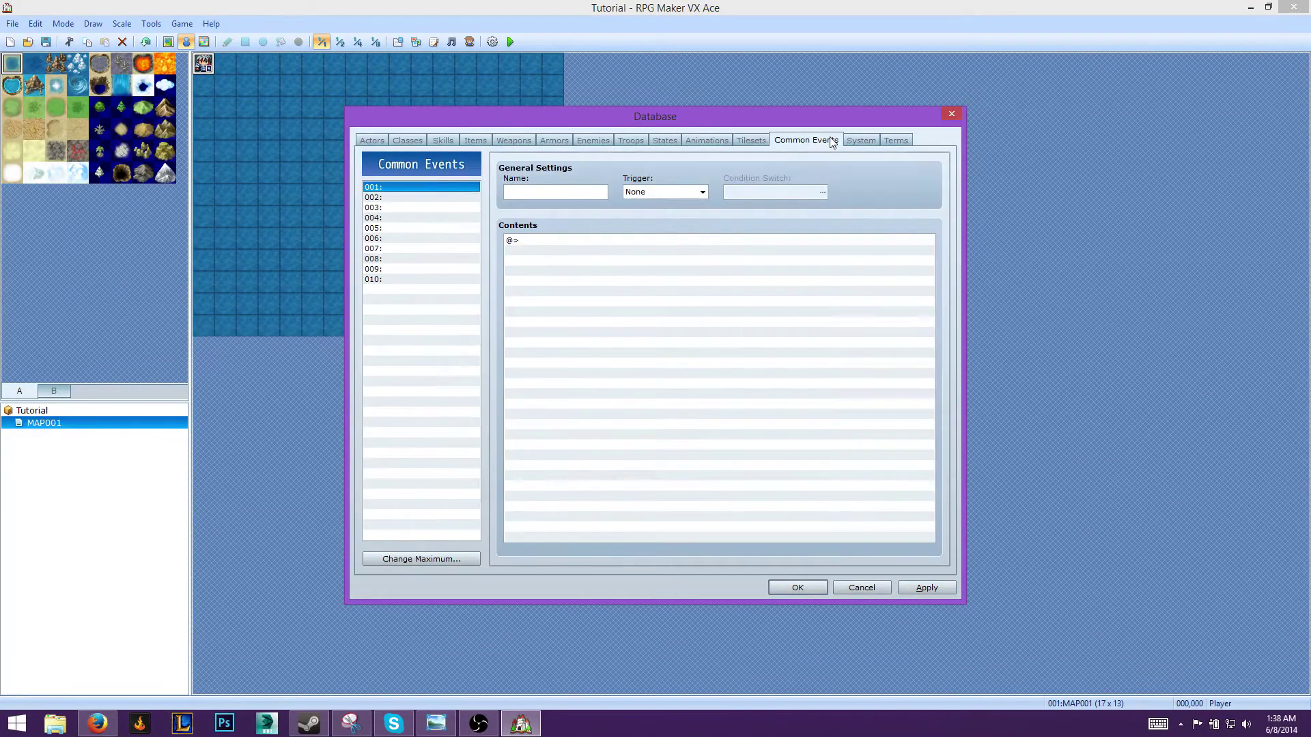
click(861, 142)
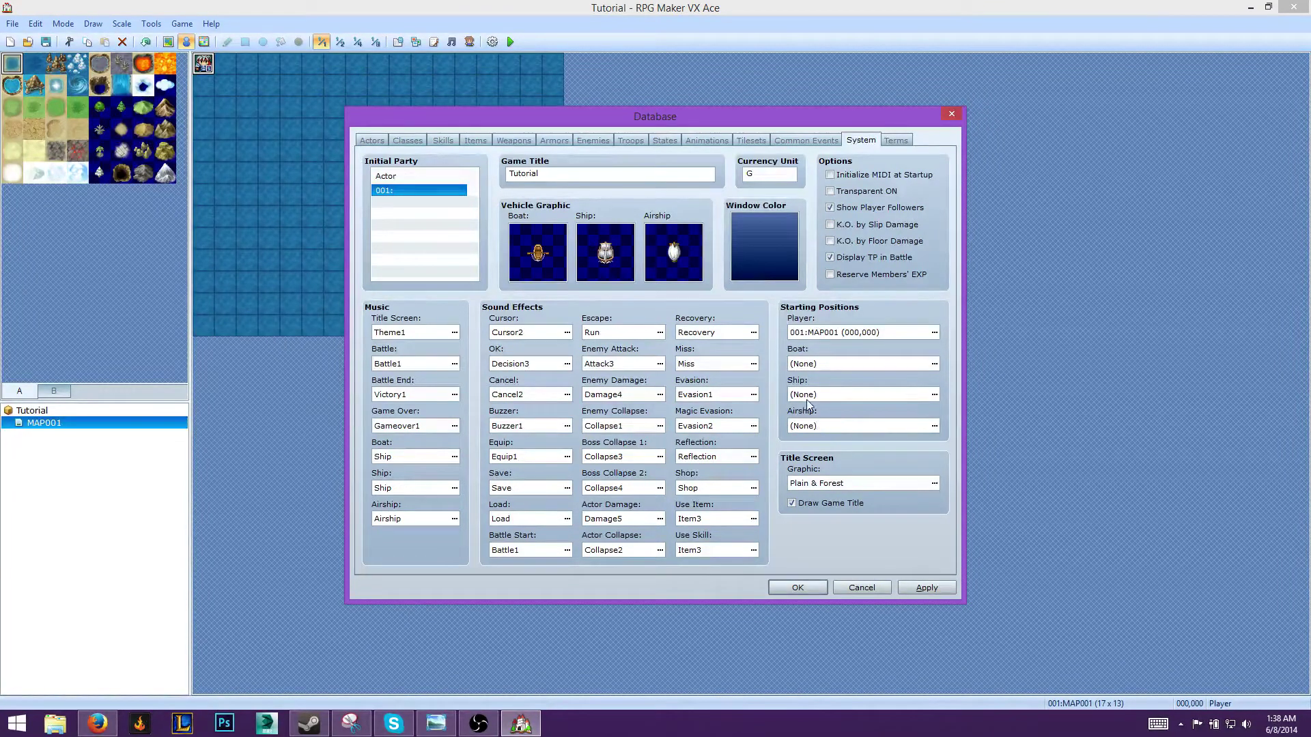
Choose Book as the title screen background, with (None) as the frame overlay
click(933, 488)
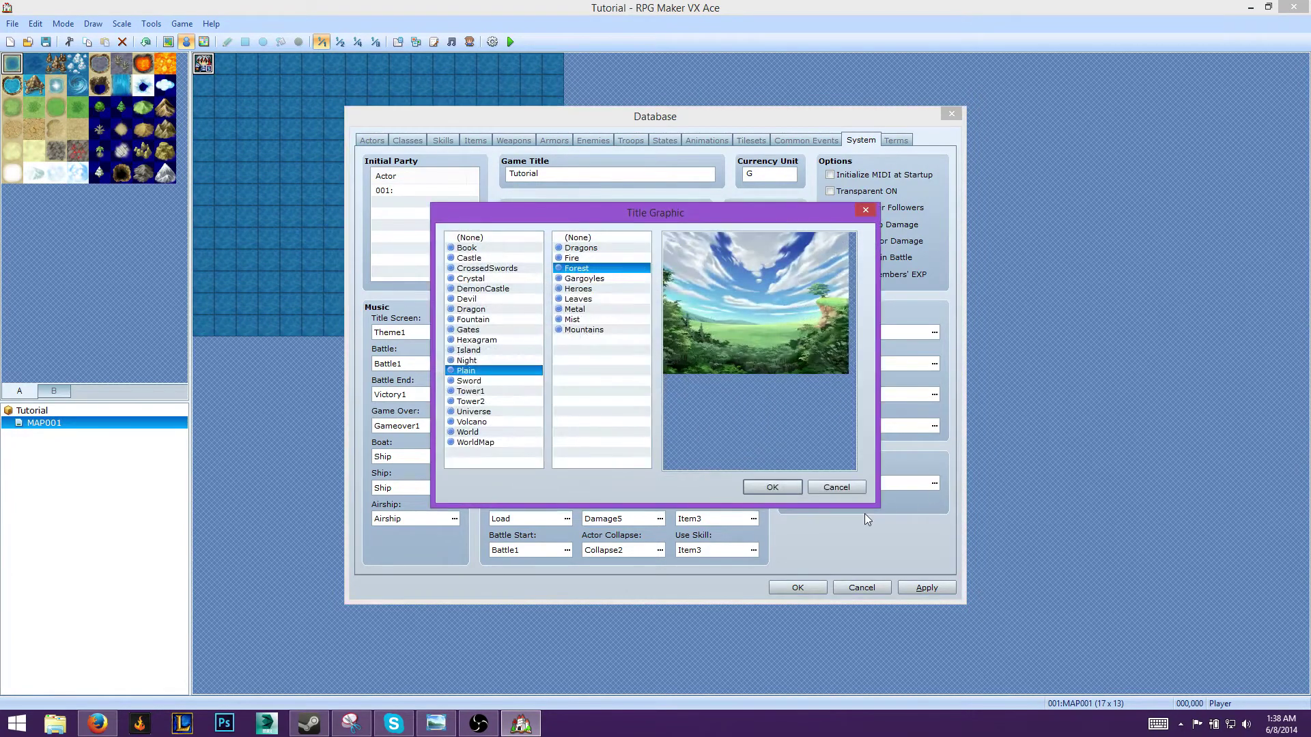
click(468, 298)
click(464, 258)
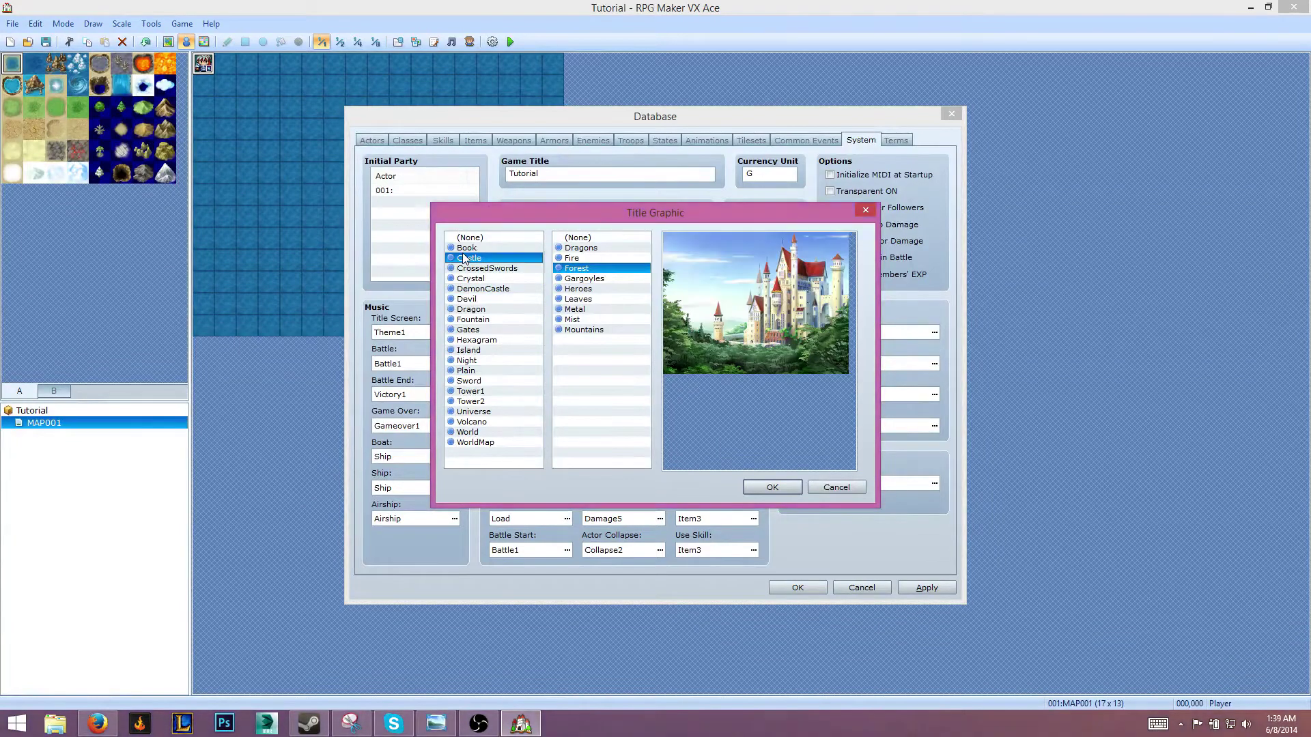
click(471, 249)
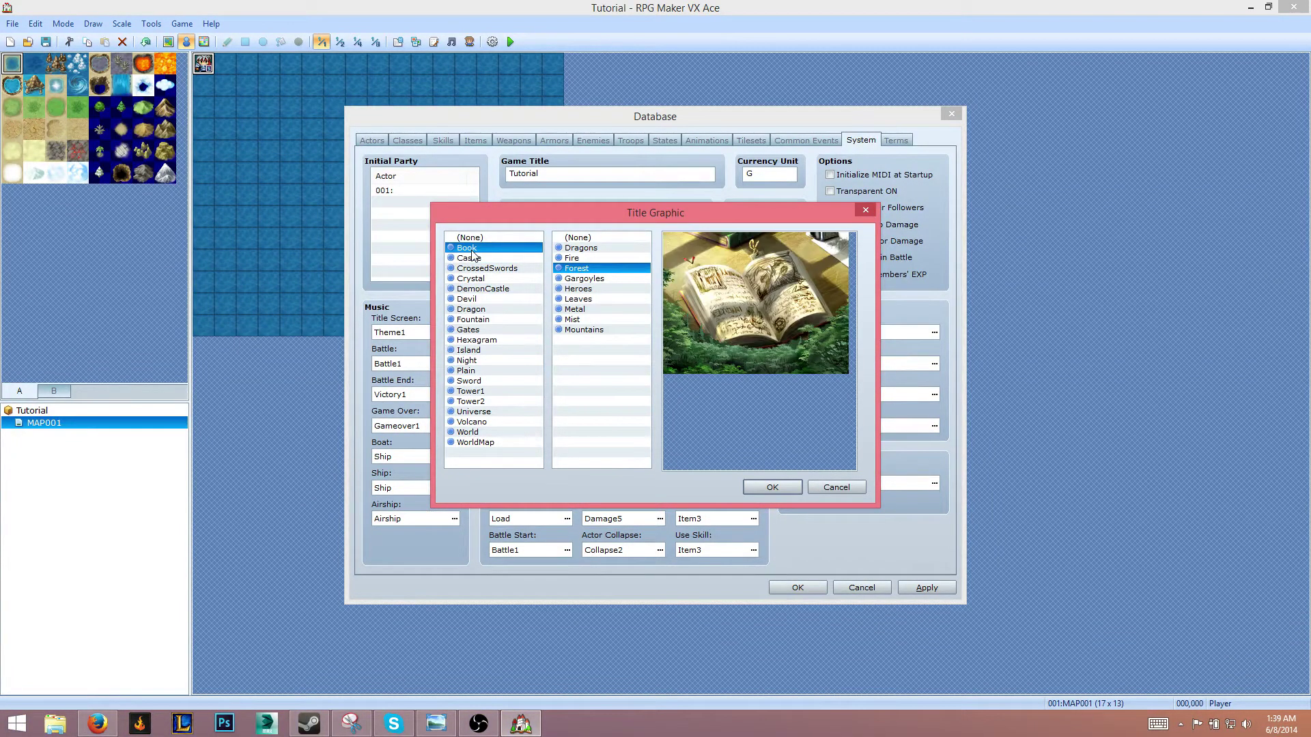
click(595, 331)
click(580, 247)
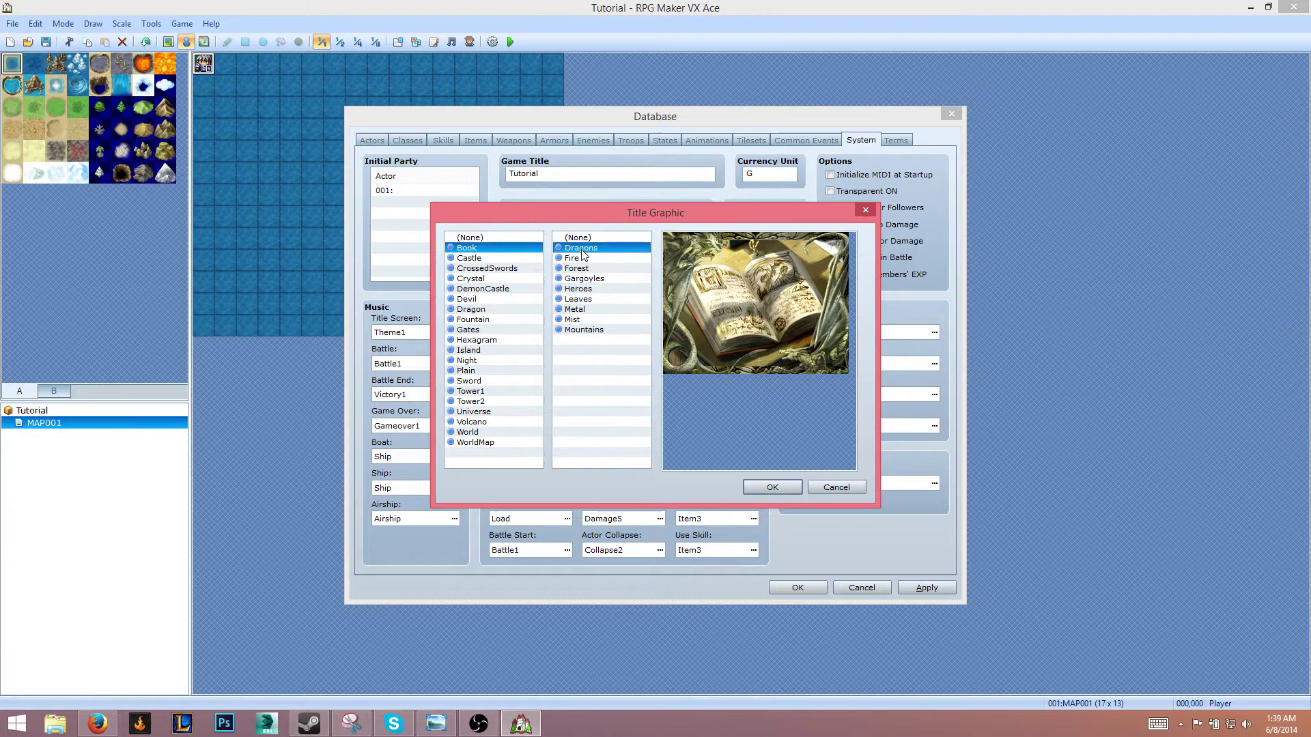
click(578, 238)
click(784, 489)
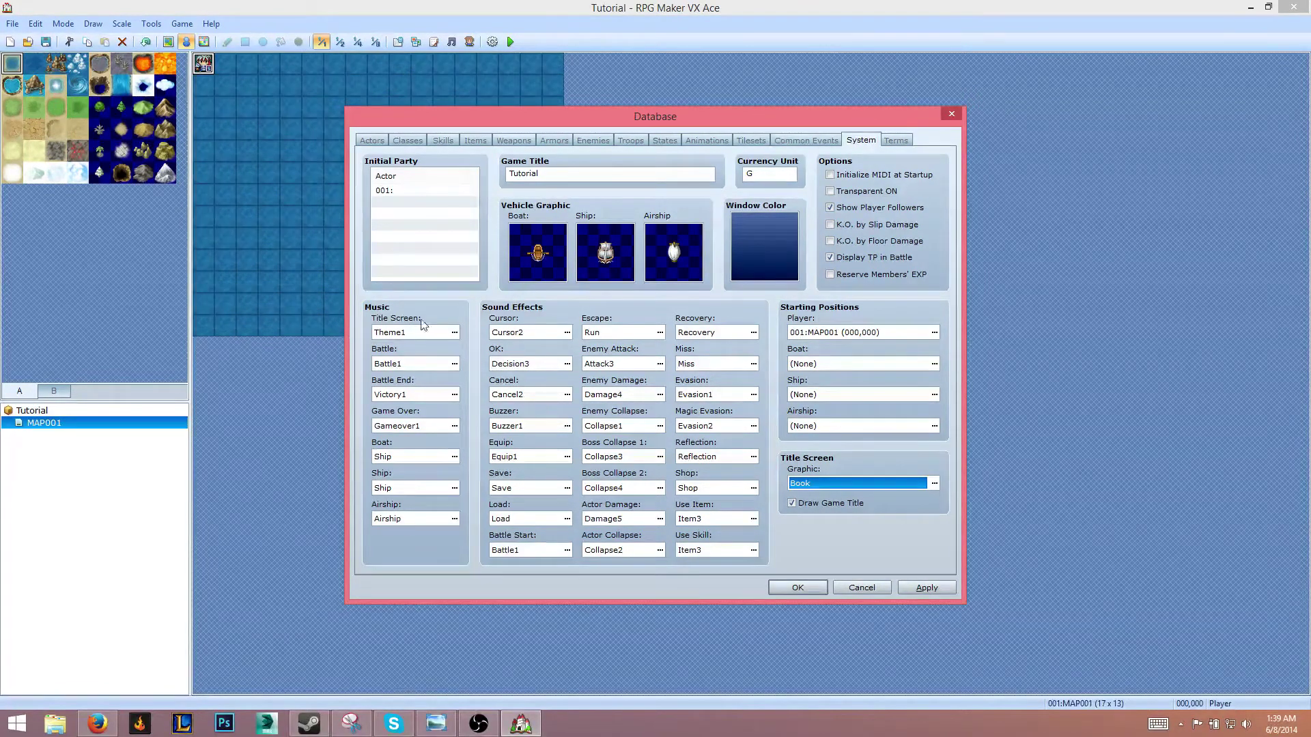
Preview the Scene3 track and lower the title music volume to about 20%
click(454, 332)
click(543, 350)
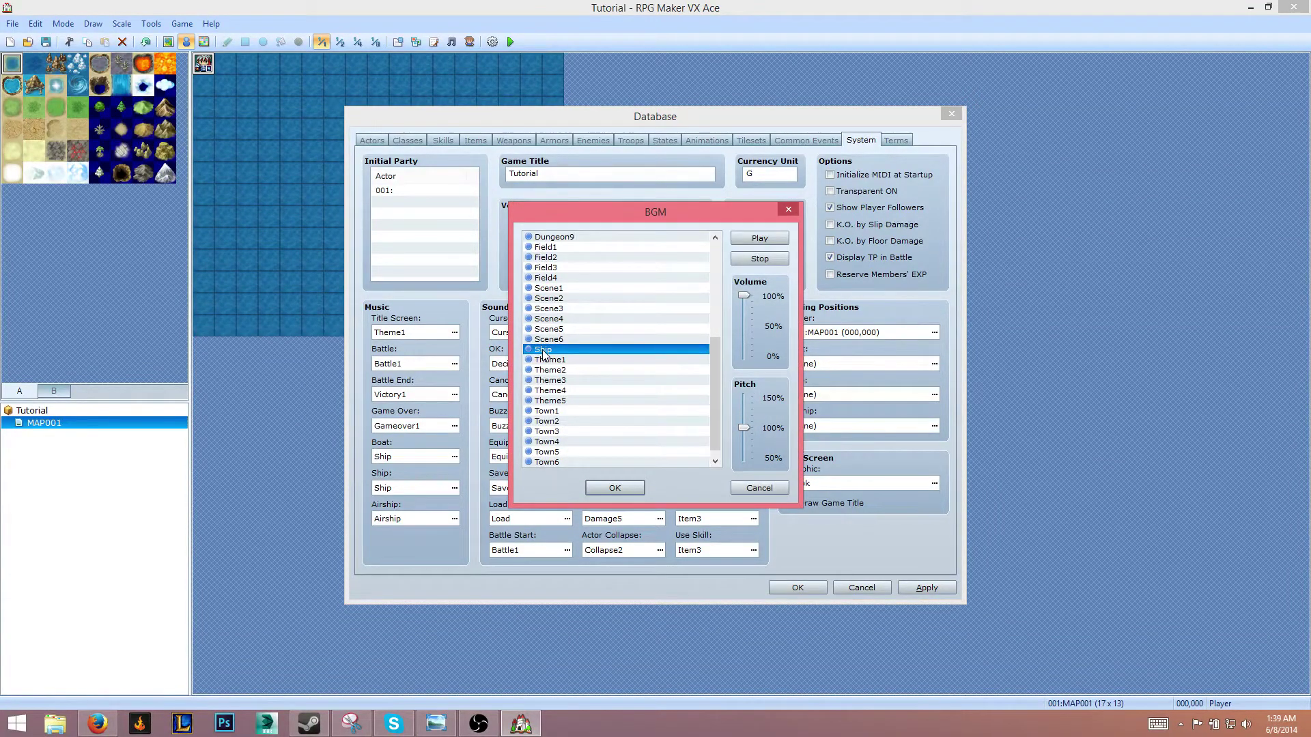
click(577, 309)
click(743, 243)
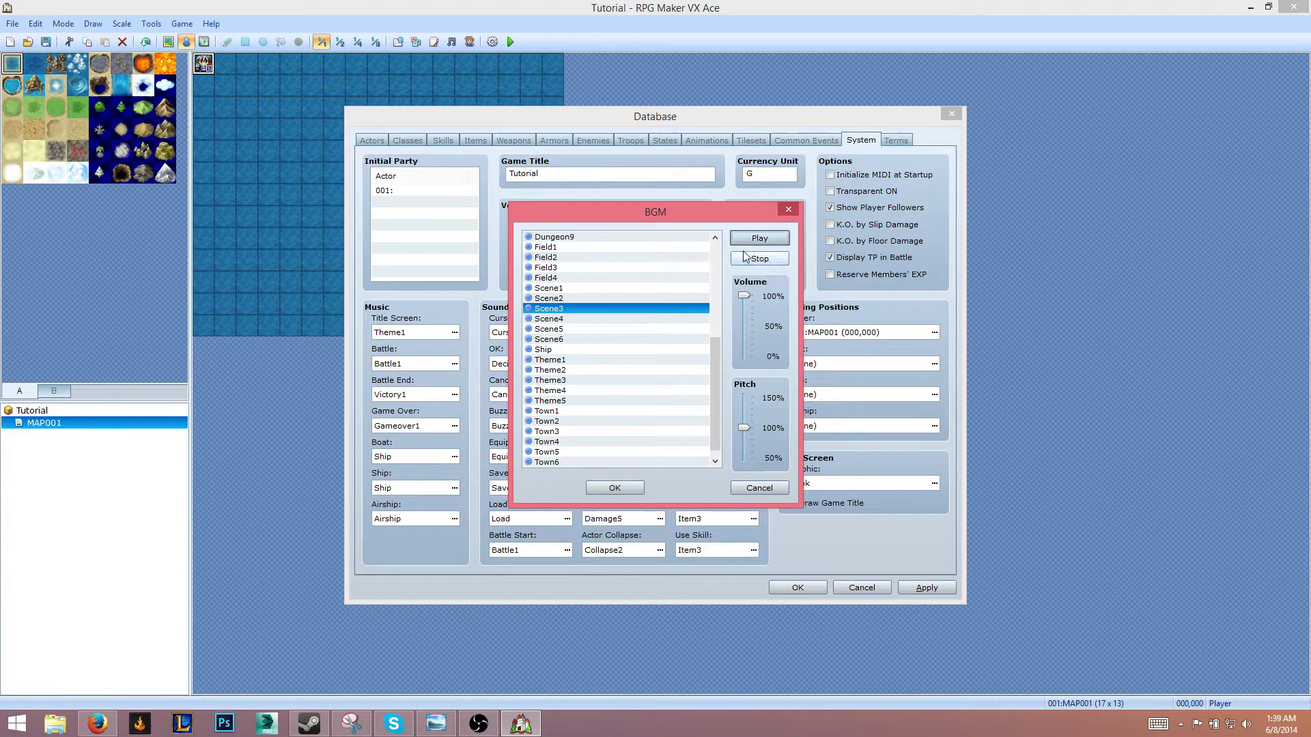
click(744, 259)
drag(744, 296, 715, 253)
Select Town1 as the title screen music, stopping any leftover preview
click(592, 263)
click(575, 280)
click(574, 298)
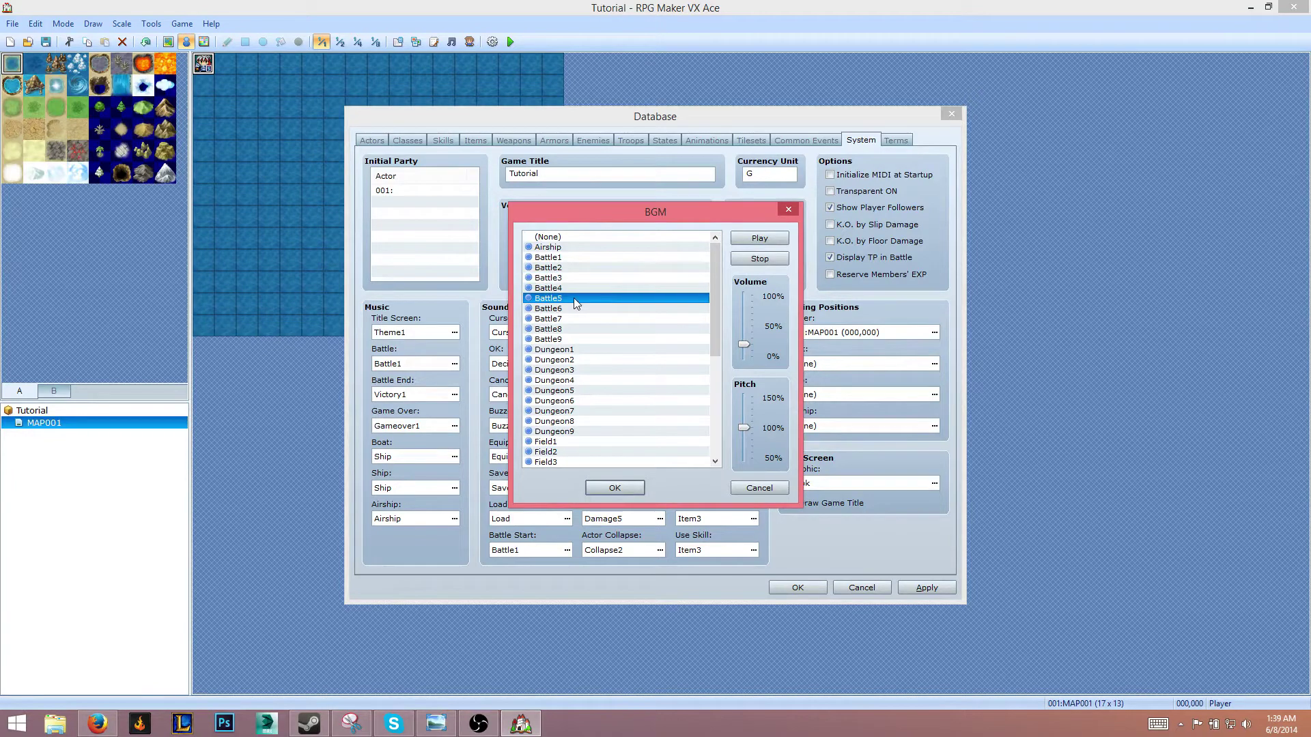
click(571, 341)
scroll(597, 341, down, 4)
scroll(597, 341, down, 3)
click(573, 411)
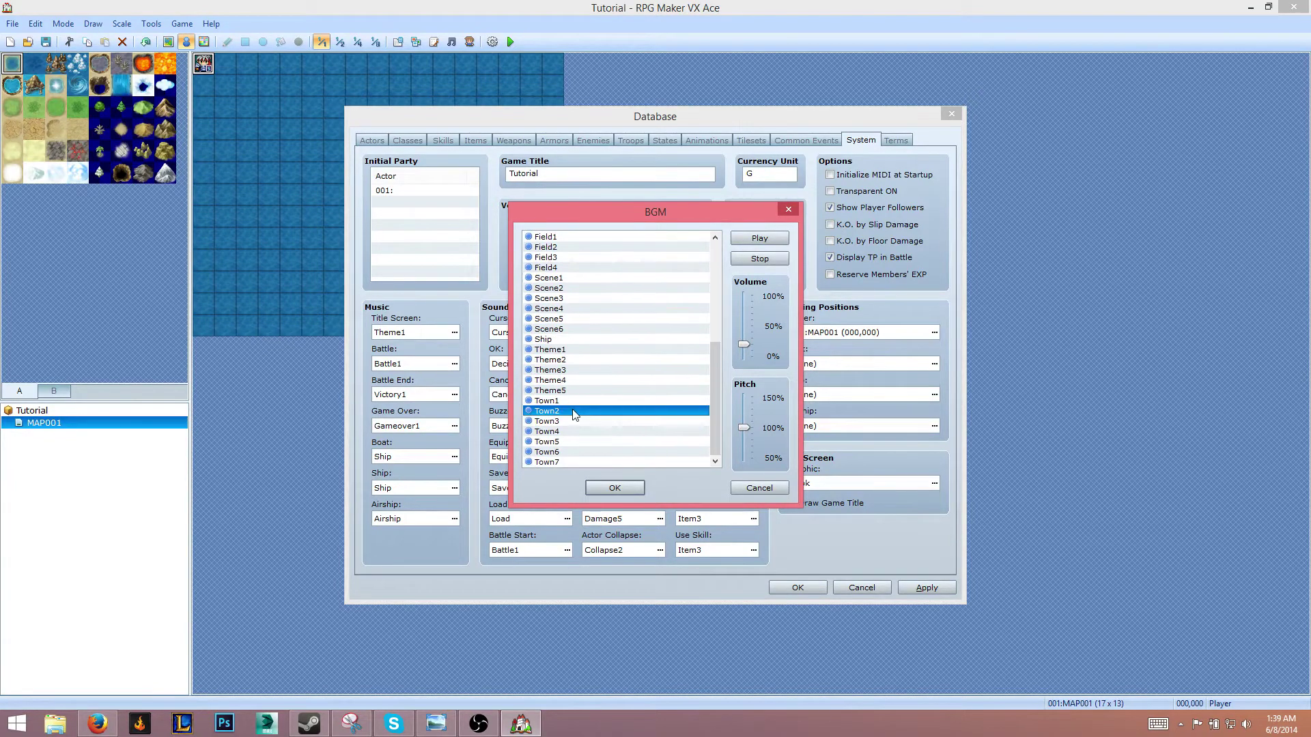
click(579, 400)
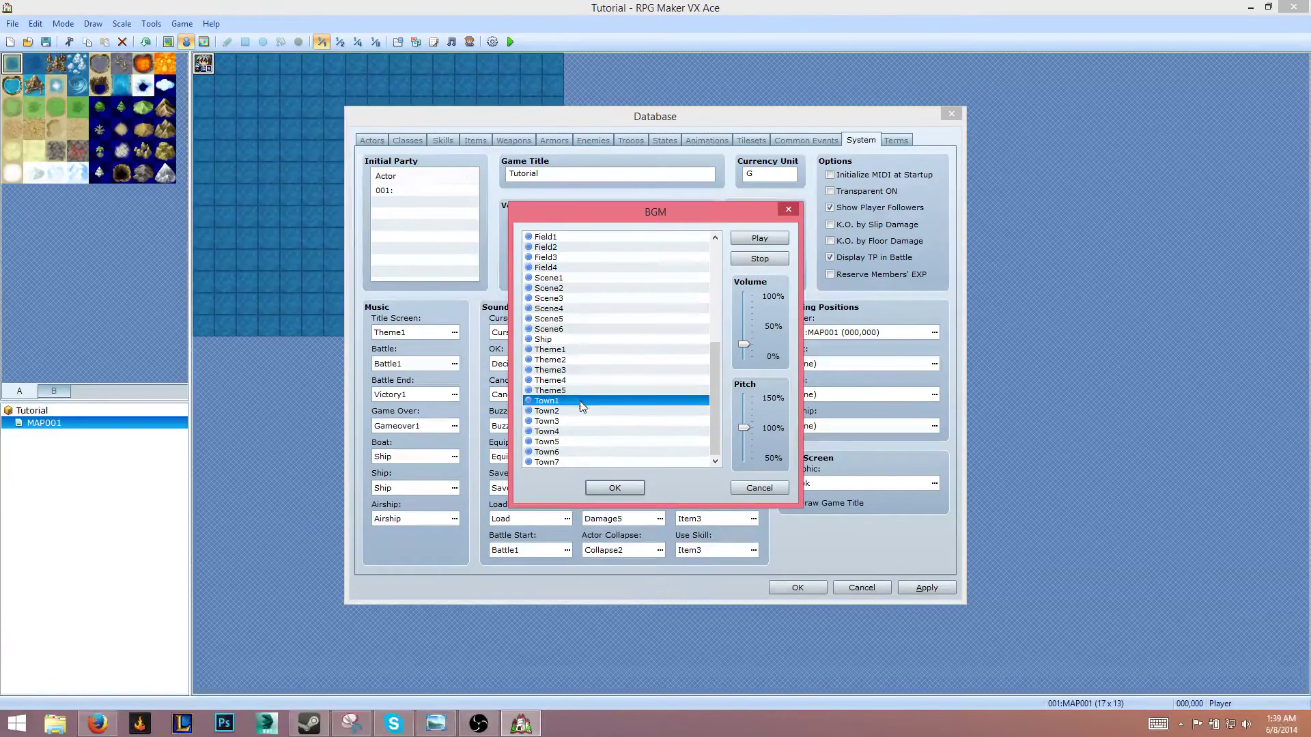
click(614, 489)
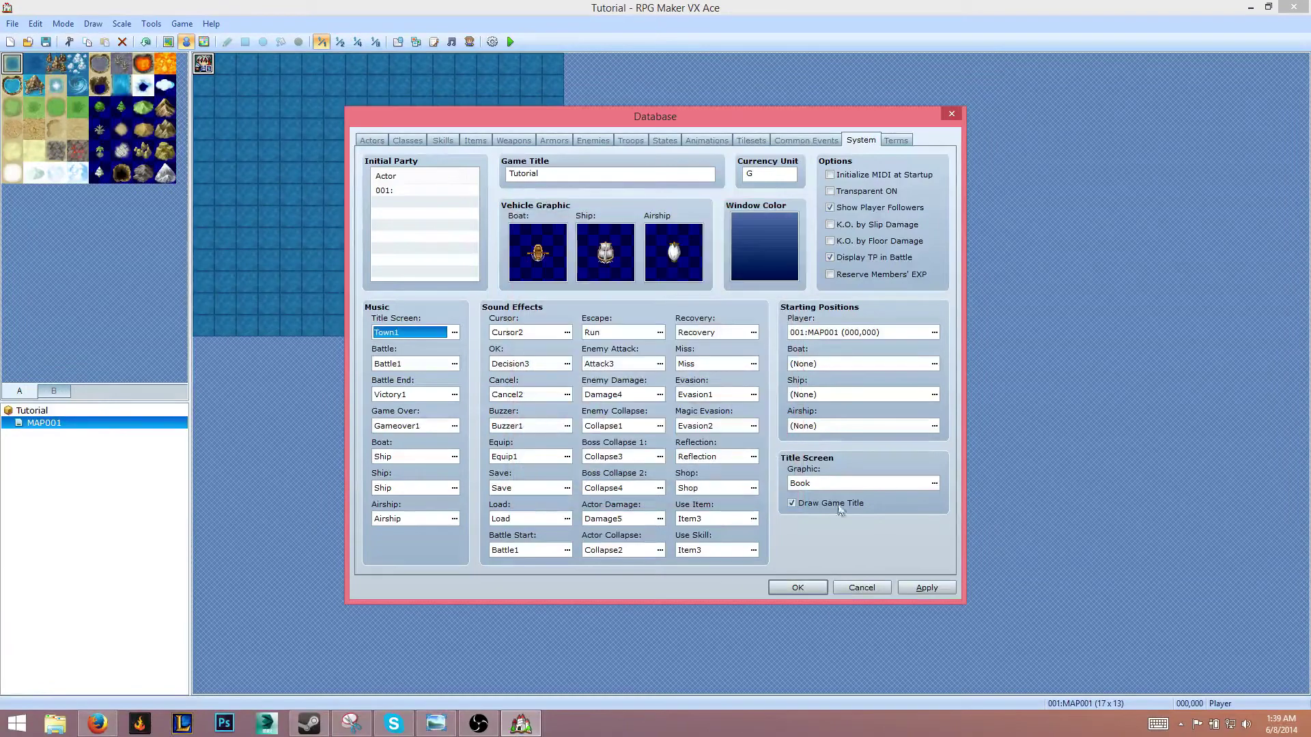
double_click(419, 335)
click(758, 260)
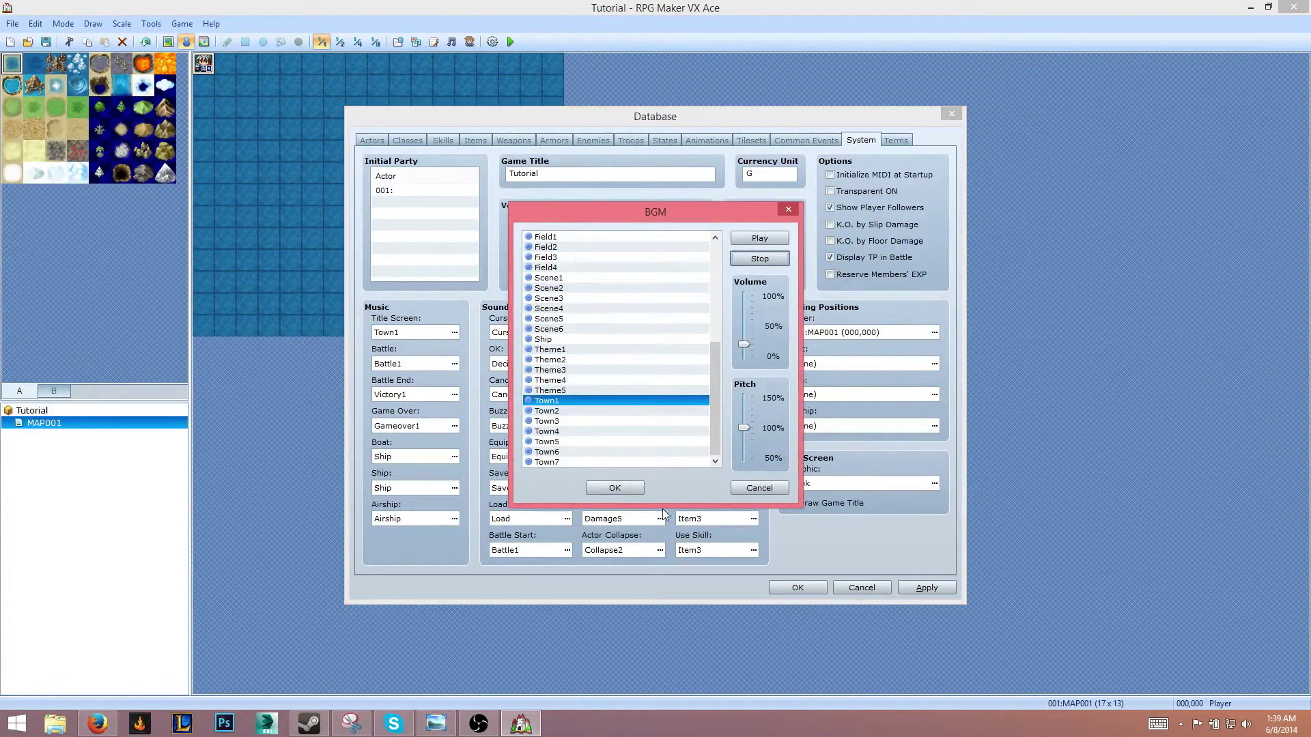
click(618, 492)
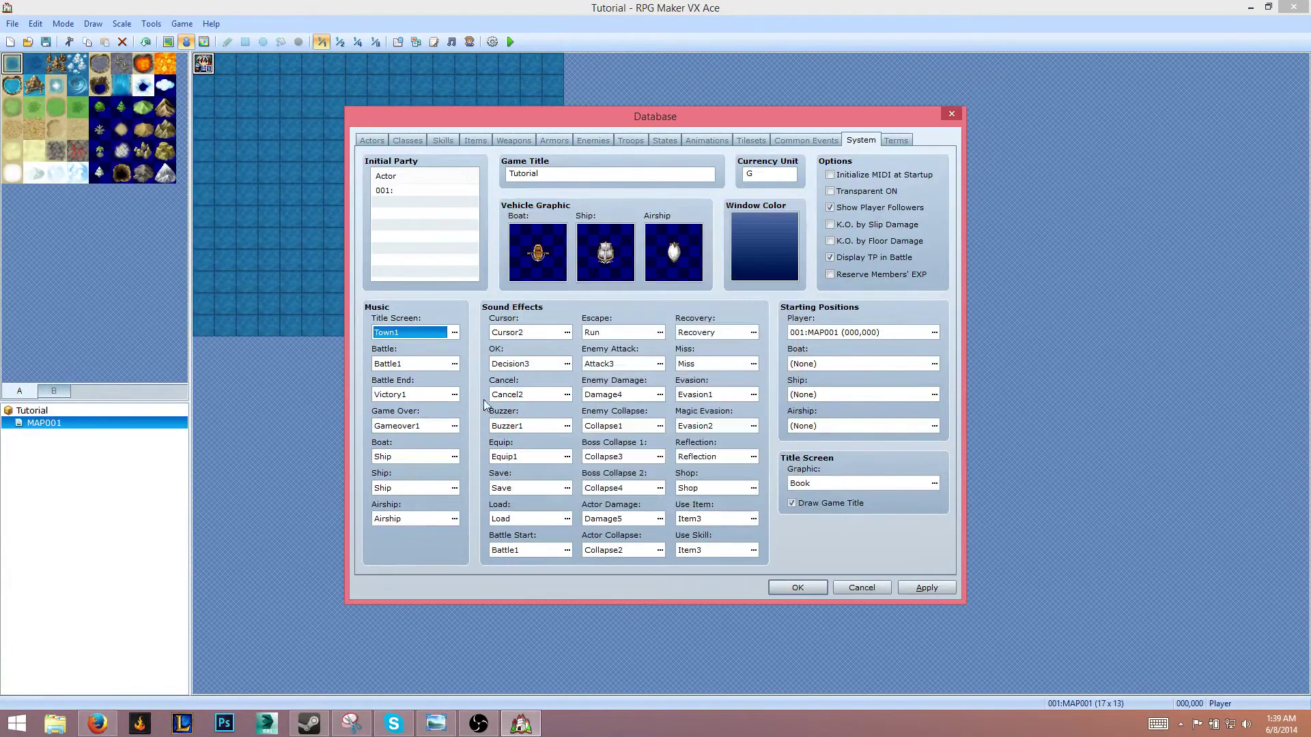
Set the window colour tone to Red 85, Green -255 and Blue -255
double_click(736, 240)
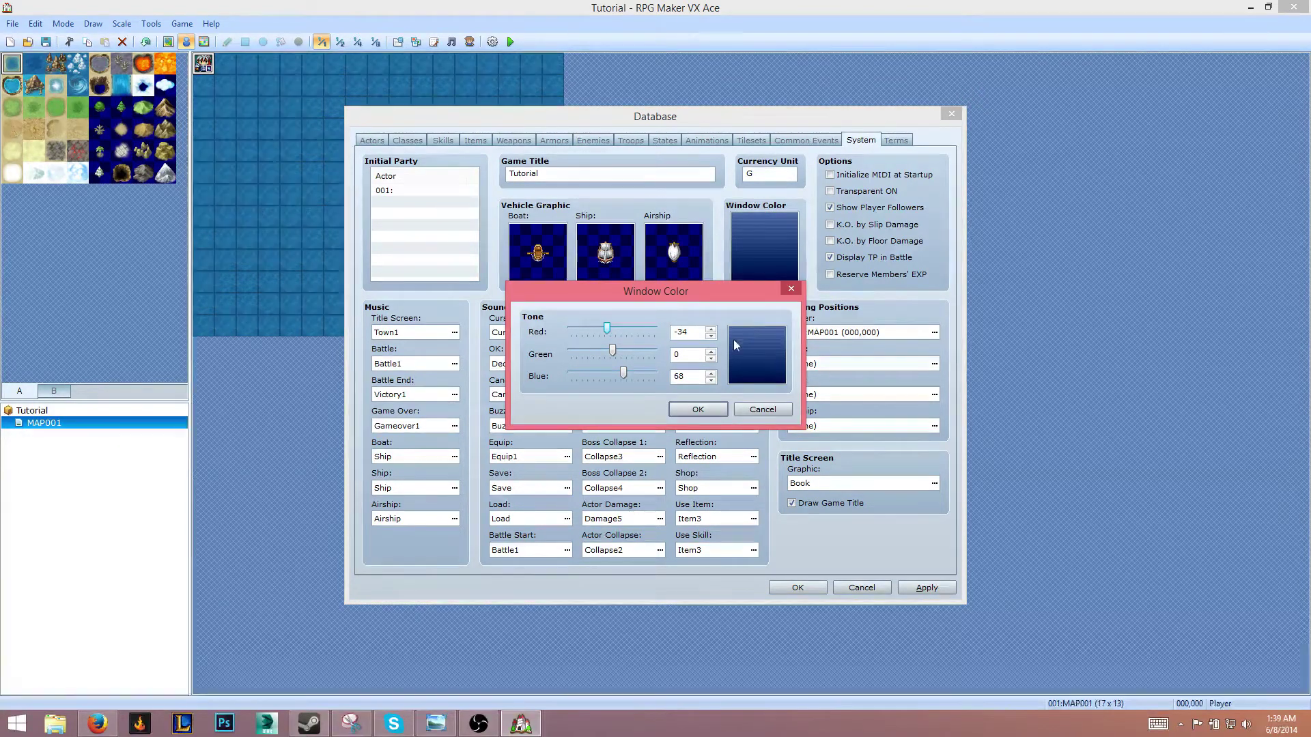
drag(607, 329, 652, 351)
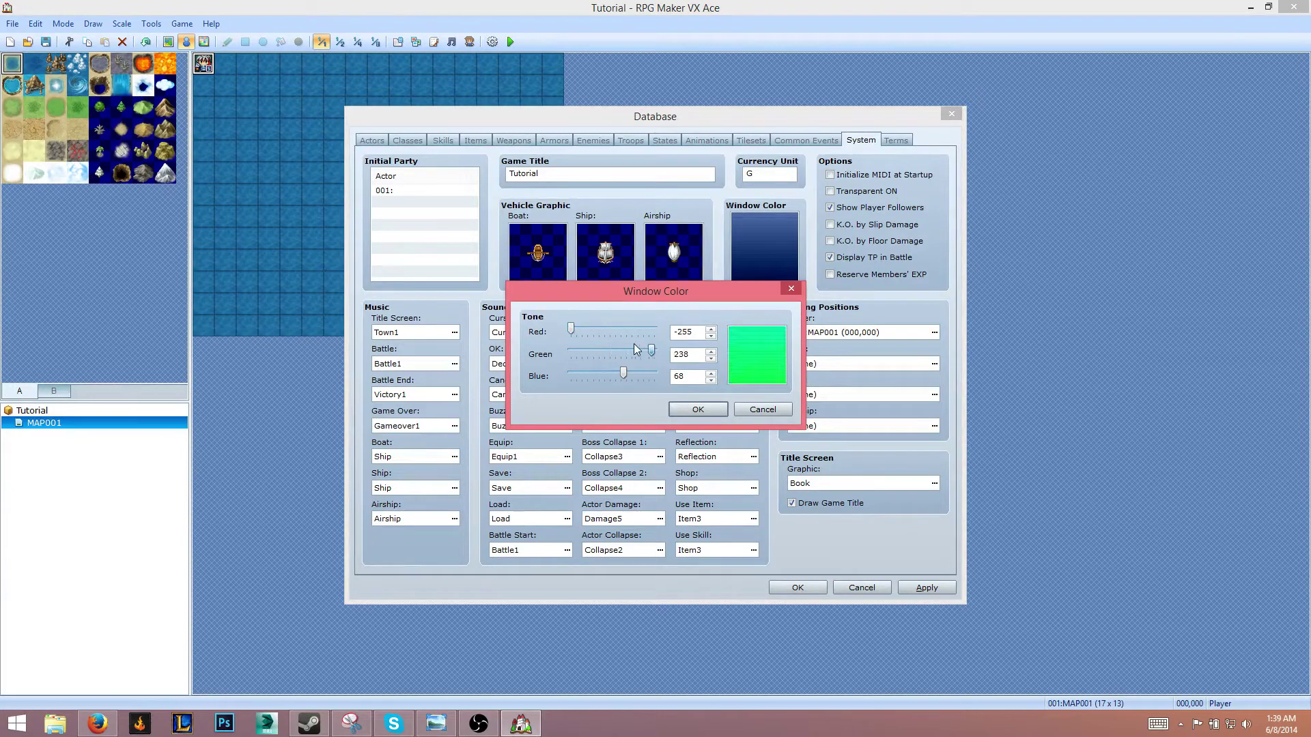
mouse_move(570, 329)
mouse_down()
mouse_move(656, 338)
mouse_move(560, 347)
mouse_move(571, 373)
mouse_move(621, 376)
mouse_move(571, 375)
mouse_move(611, 351)
mouse_move(591, 371)
mouse_move(657, 374)
mouse_move(637, 354)
mouse_move(575, 352)
mouse_up()
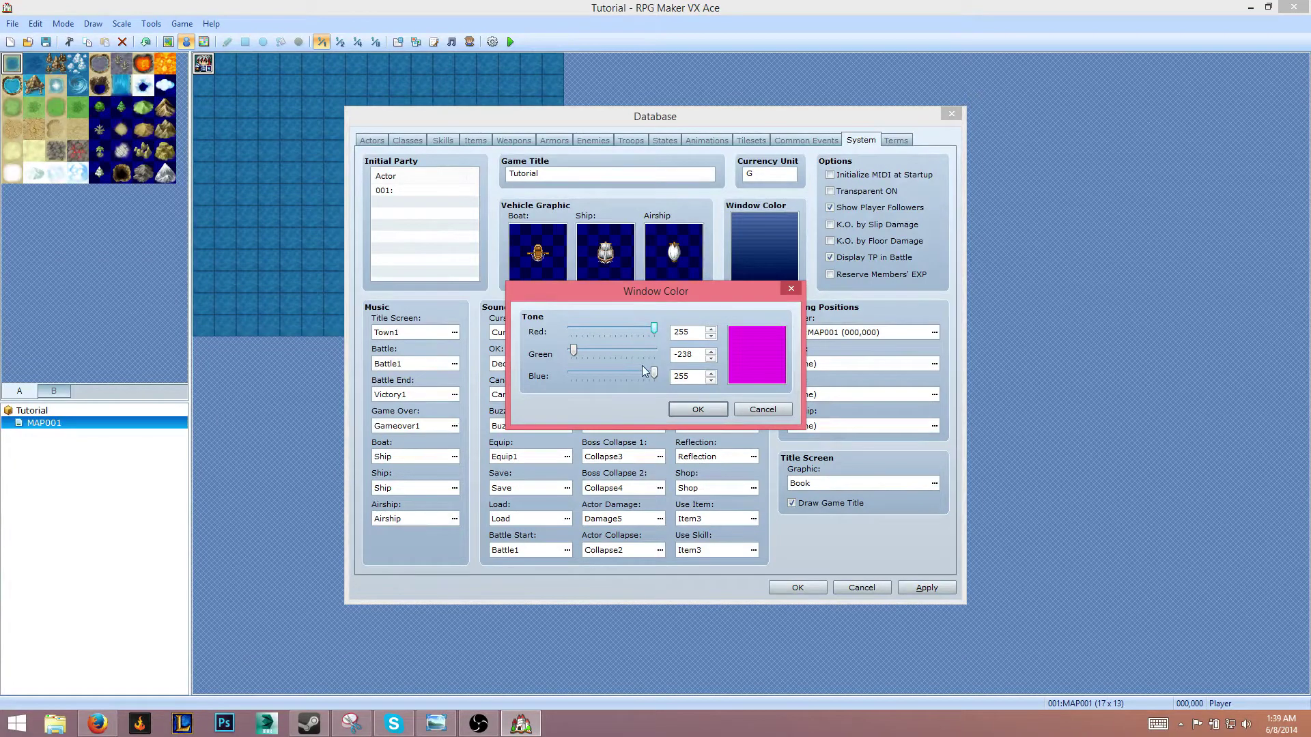
drag(642, 370, 477, 374)
mouse_move(639, 333)
mouse_down()
mouse_move(617, 336)
mouse_move(628, 336)
mouse_up()
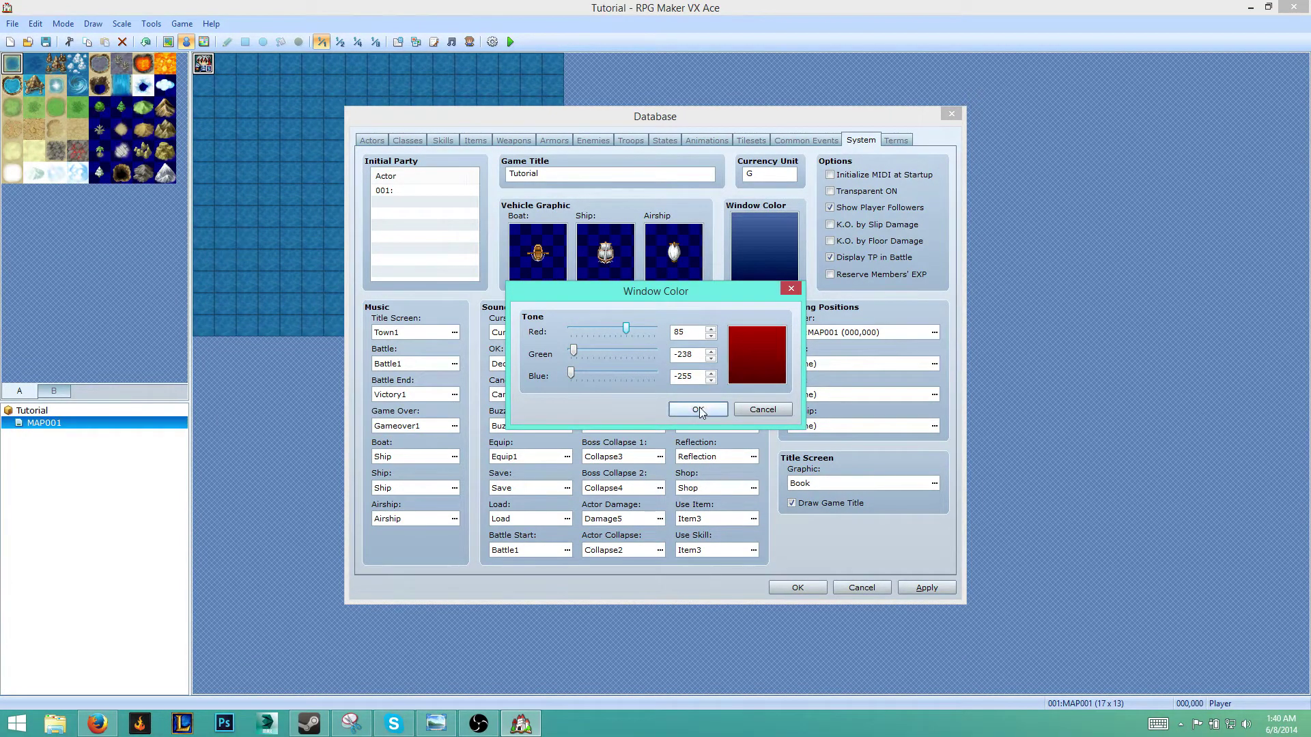
drag(575, 351, 518, 357)
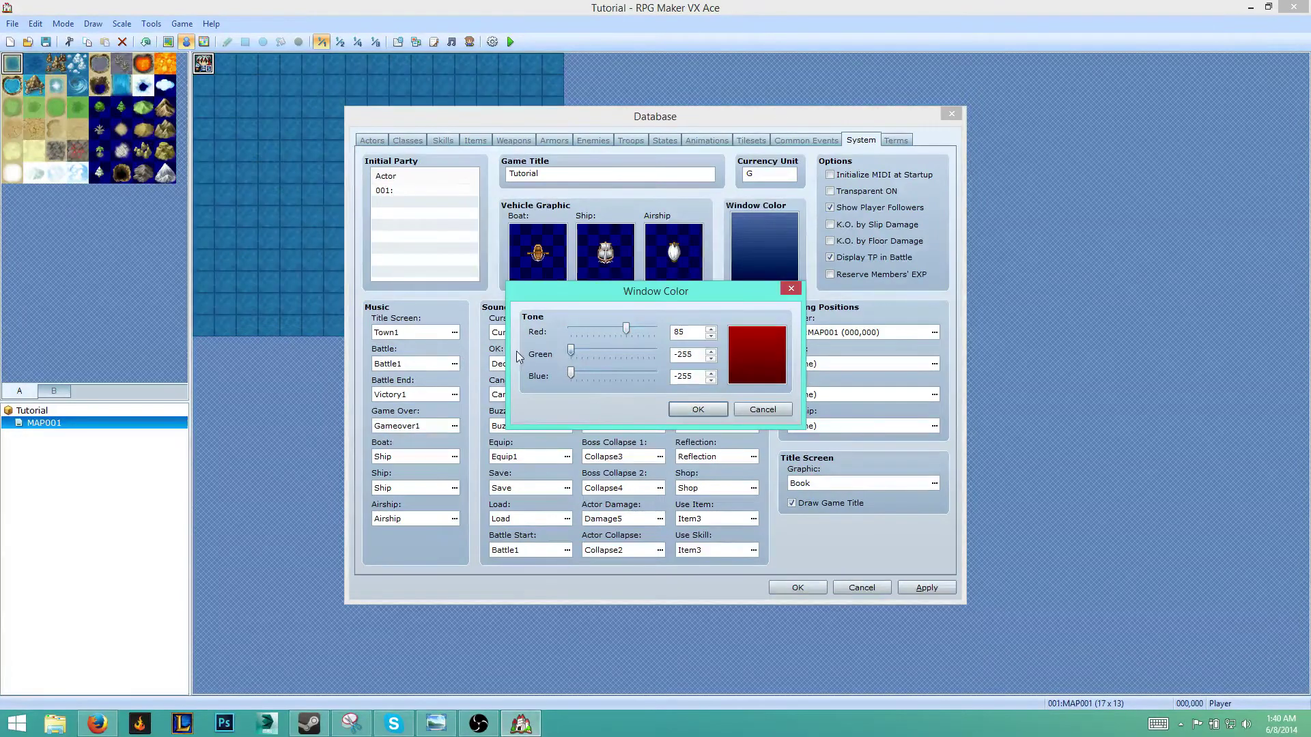
click(698, 409)
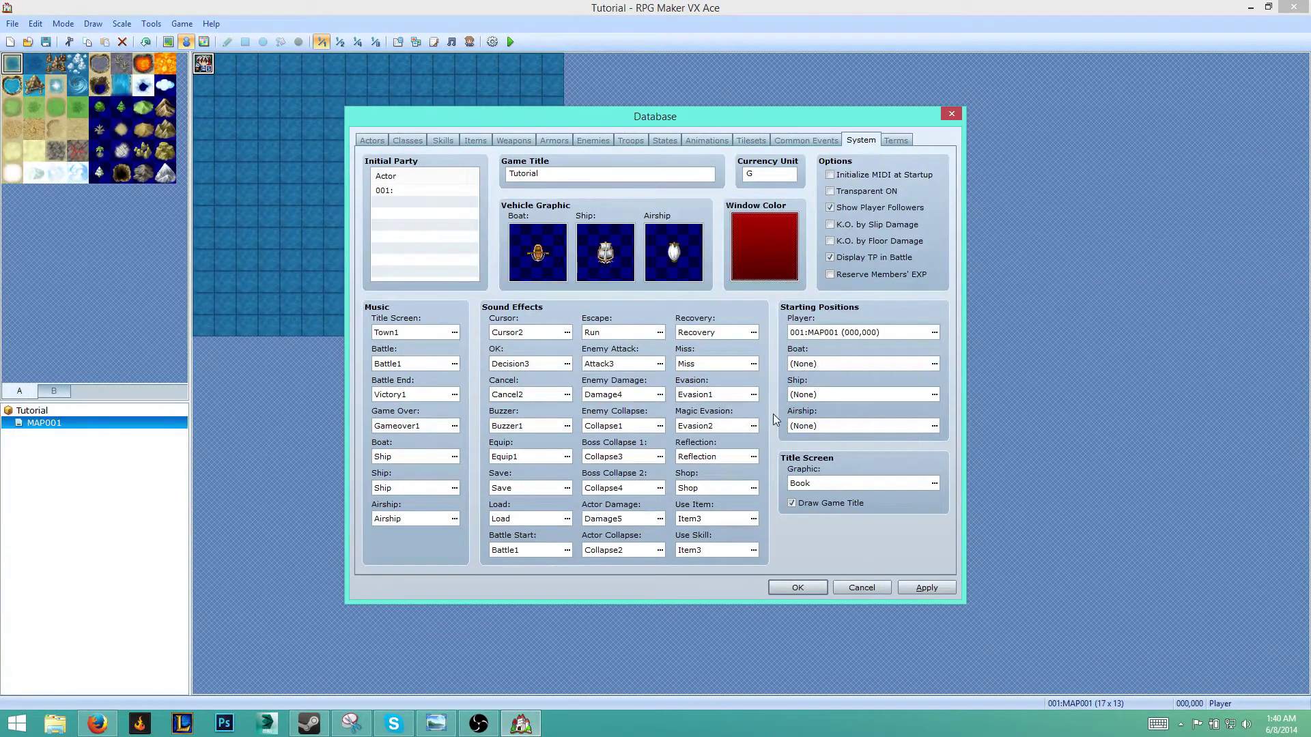
On the Terms tab, reduce the Elements maximum to 1, leaving only Physical
click(896, 140)
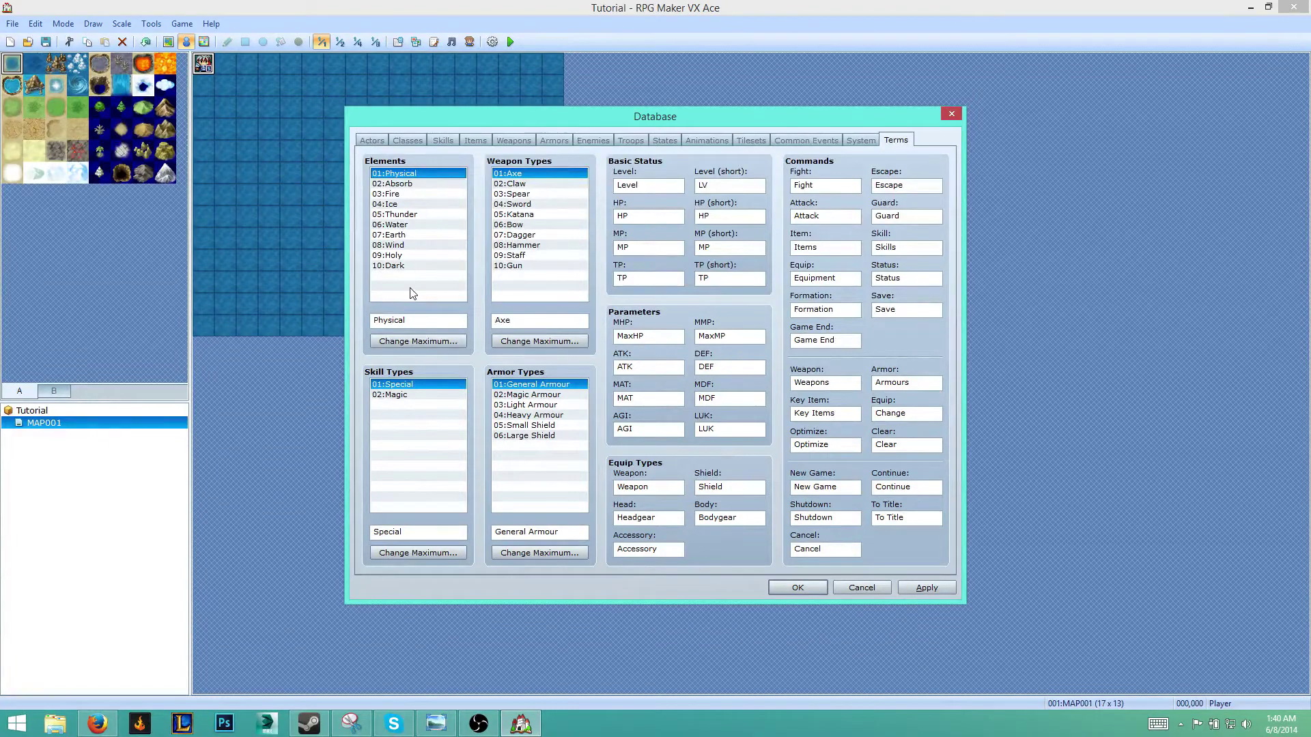
click(382, 341)
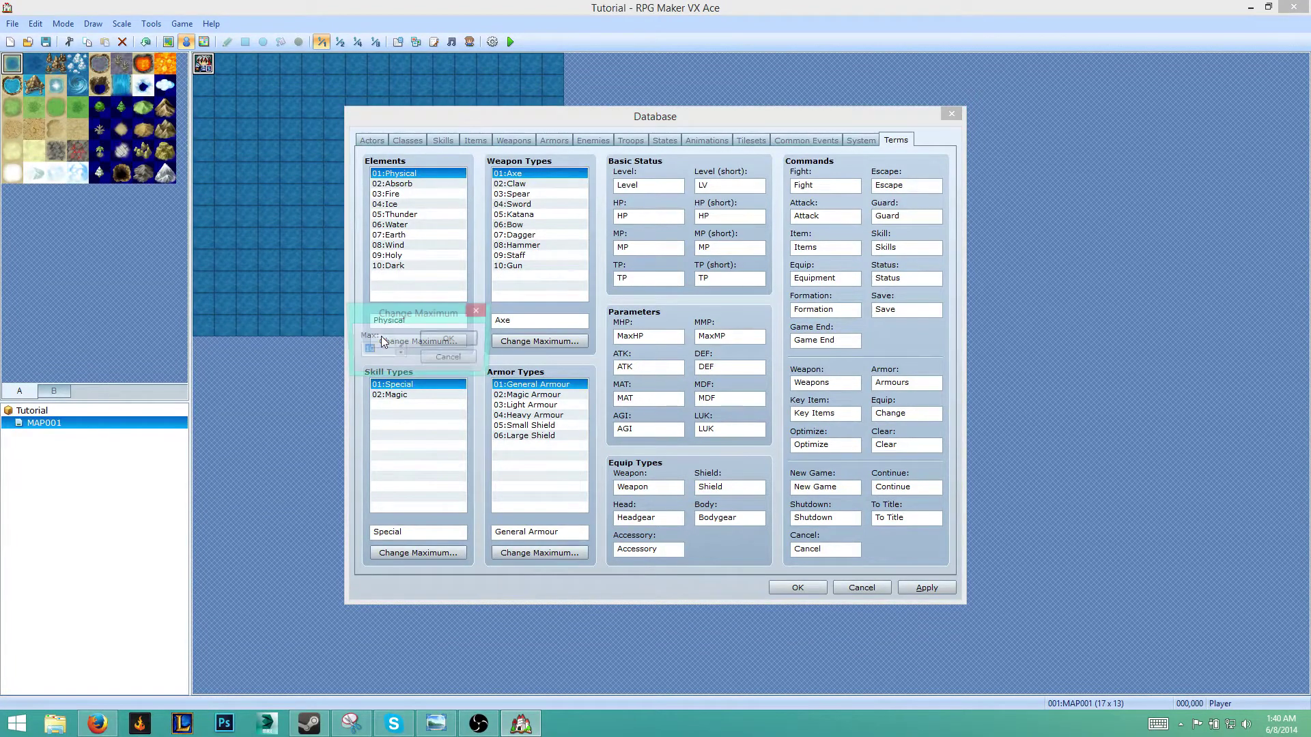
text(1)
click(447, 340)
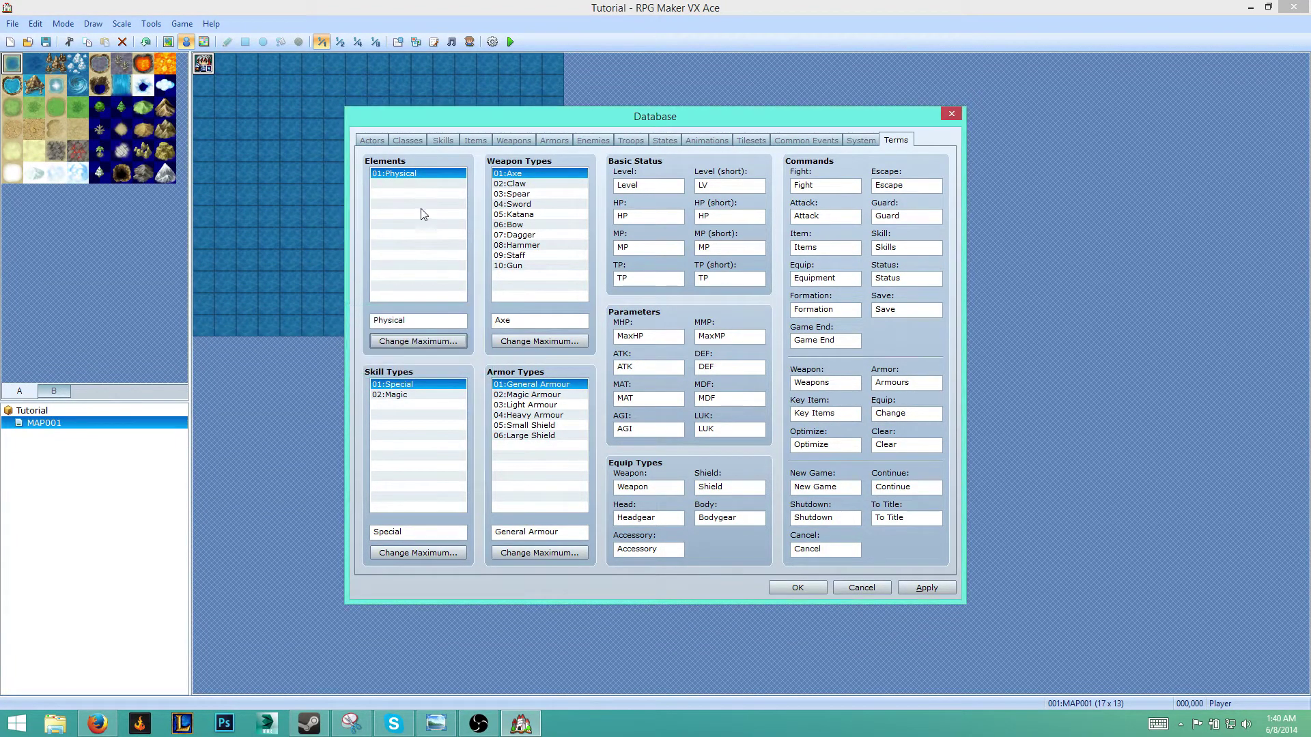
click(401, 175)
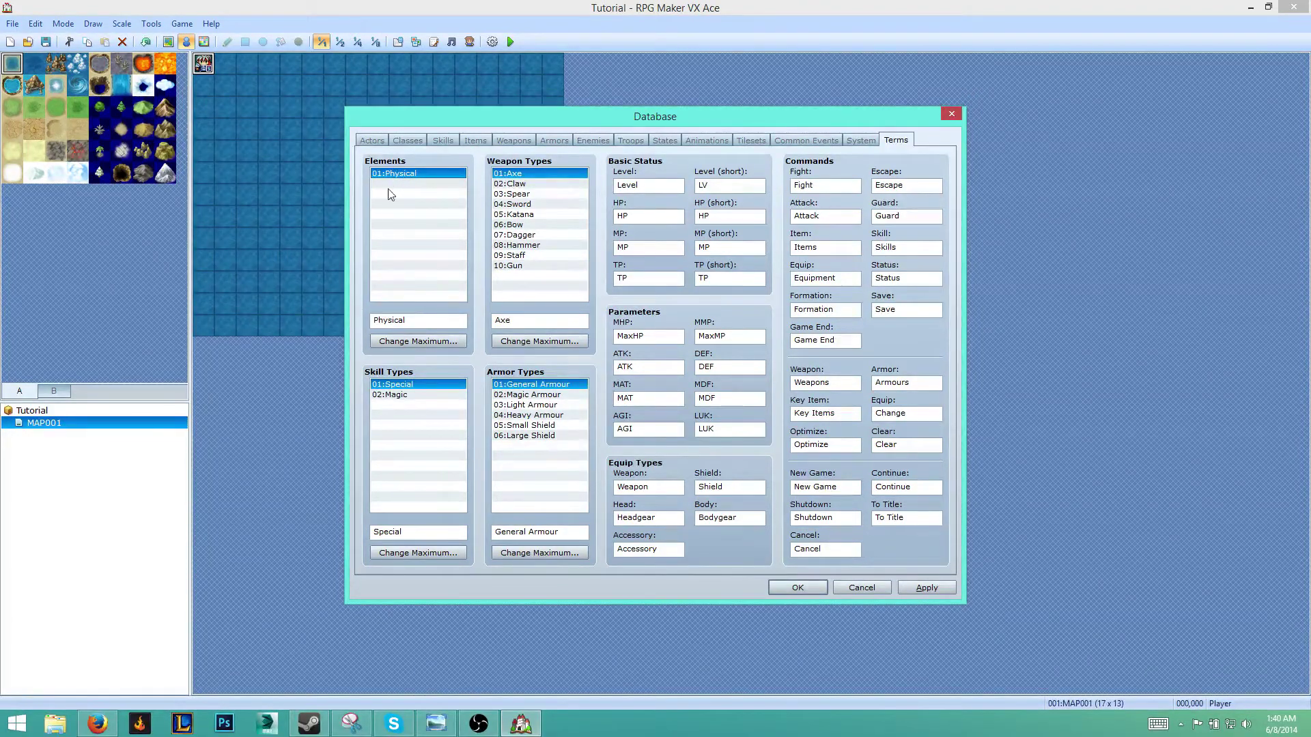
drag(422, 319, 345, 318)
click(427, 325)
mouse_move(382, 371)
Raise the Elements maximum to 6 and name elements 02 and 03 Magical and Fire
click(409, 341)
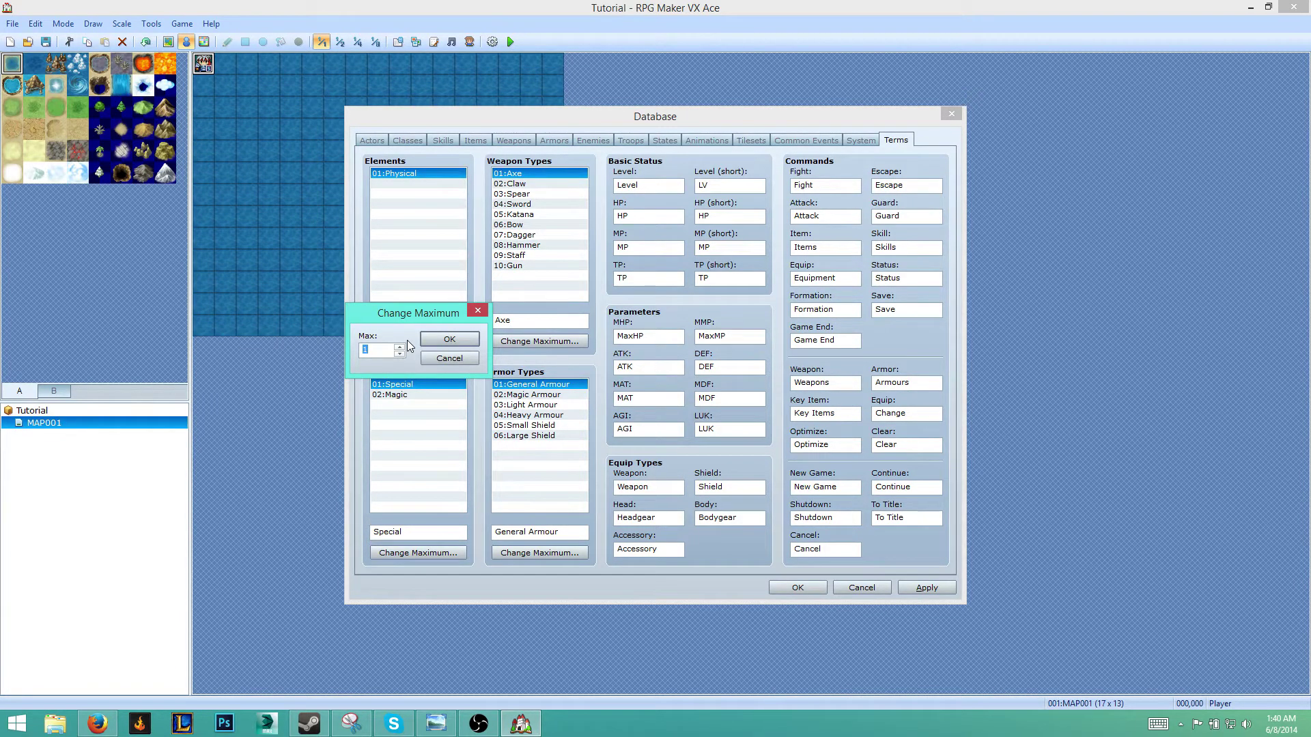
text(6)
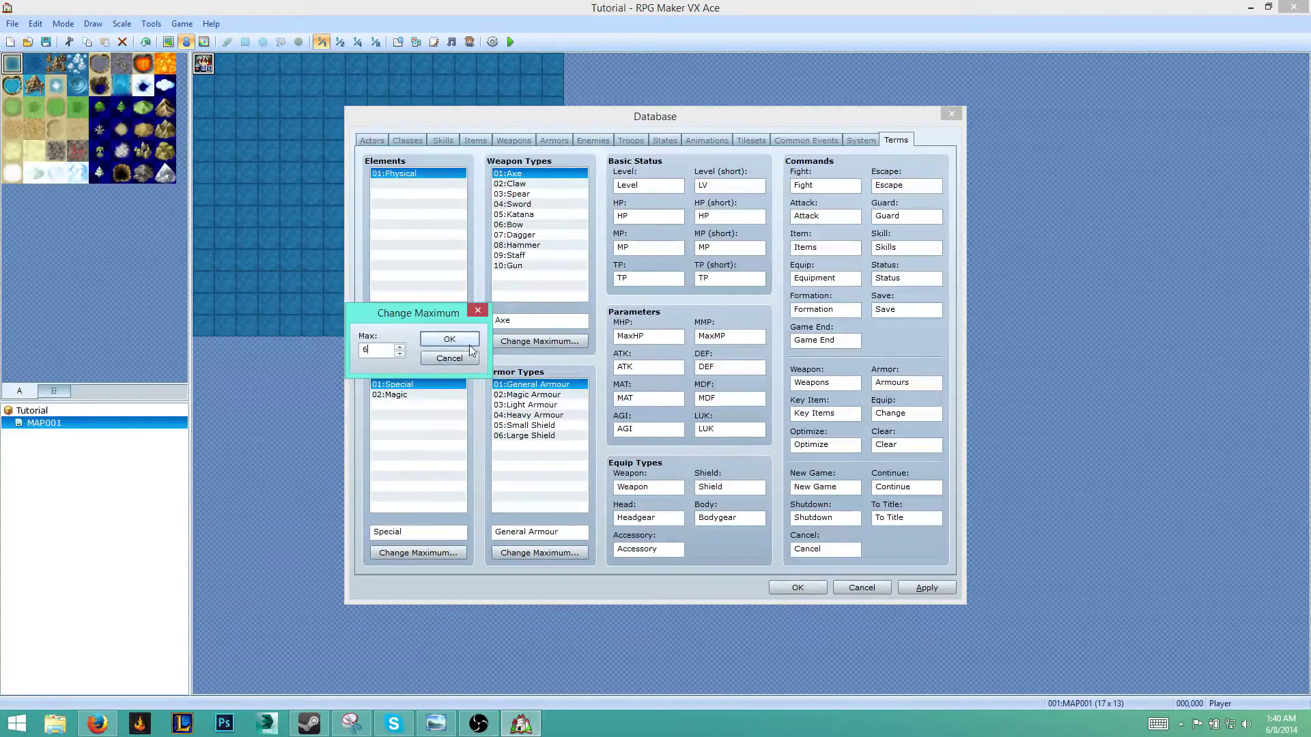
click(450, 340)
click(398, 183)
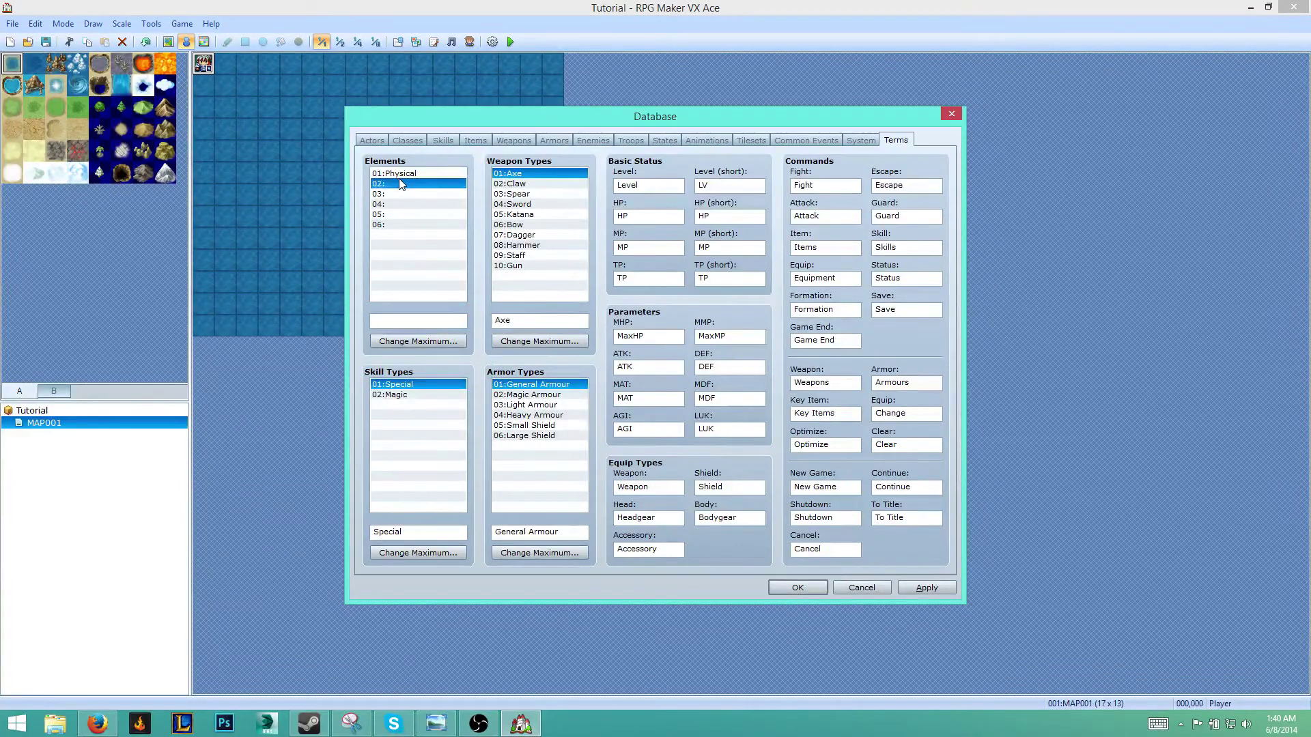
click(387, 317)
text(Magical)
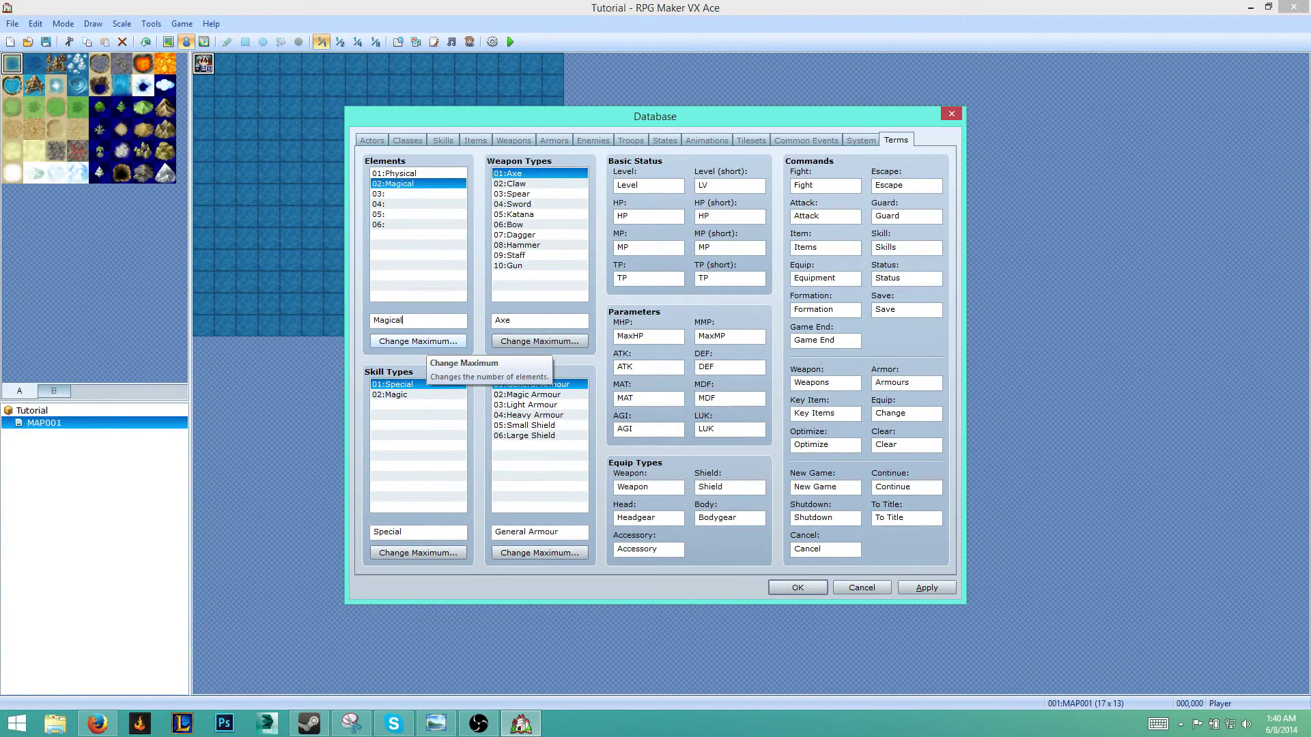
click(440, 194)
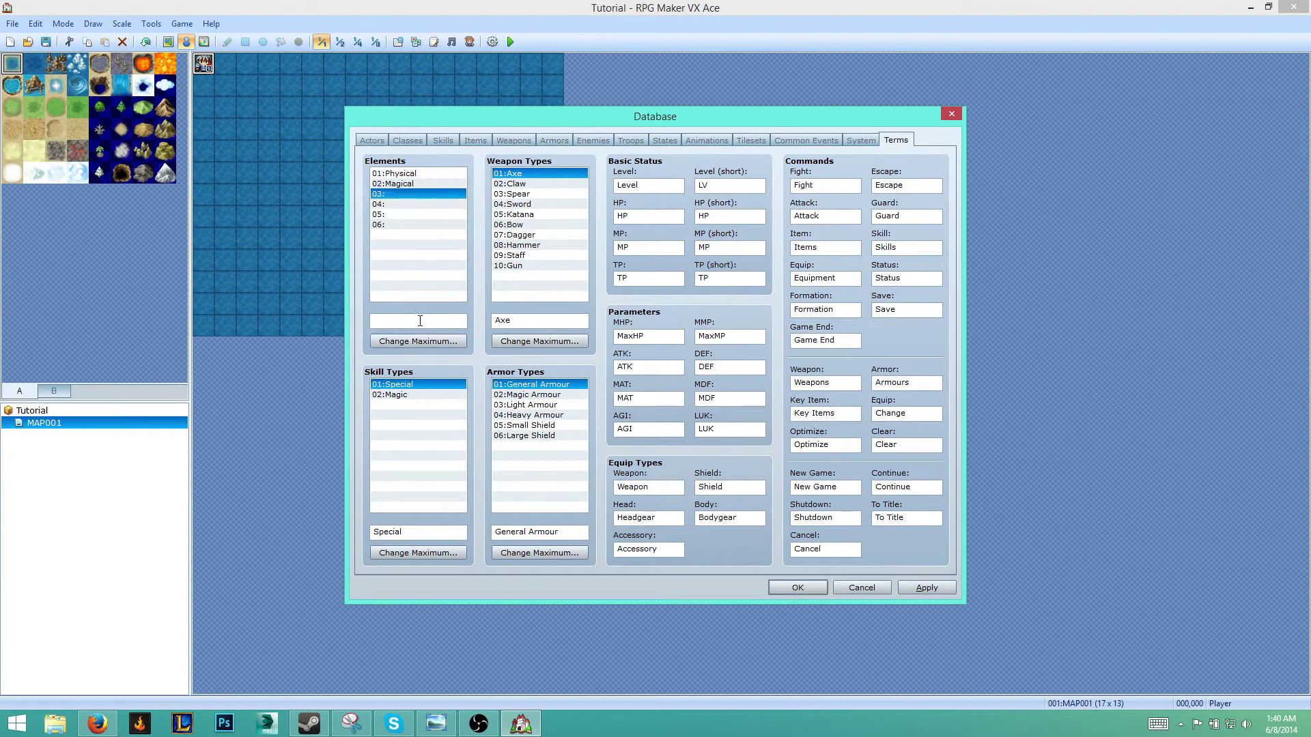
text(Fire)
Name elements 04, 05 and 06 Earth, Water and Air
click(398, 204)
text(Earth)
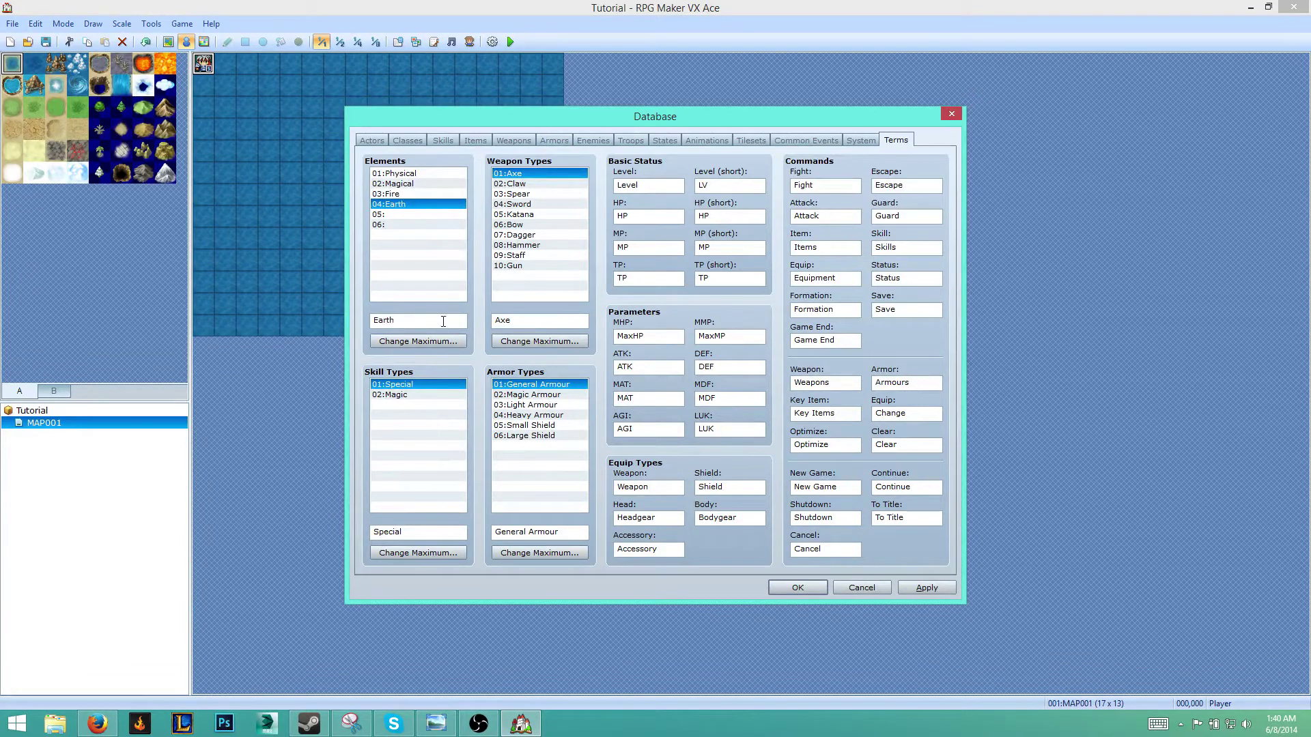
click(429, 215)
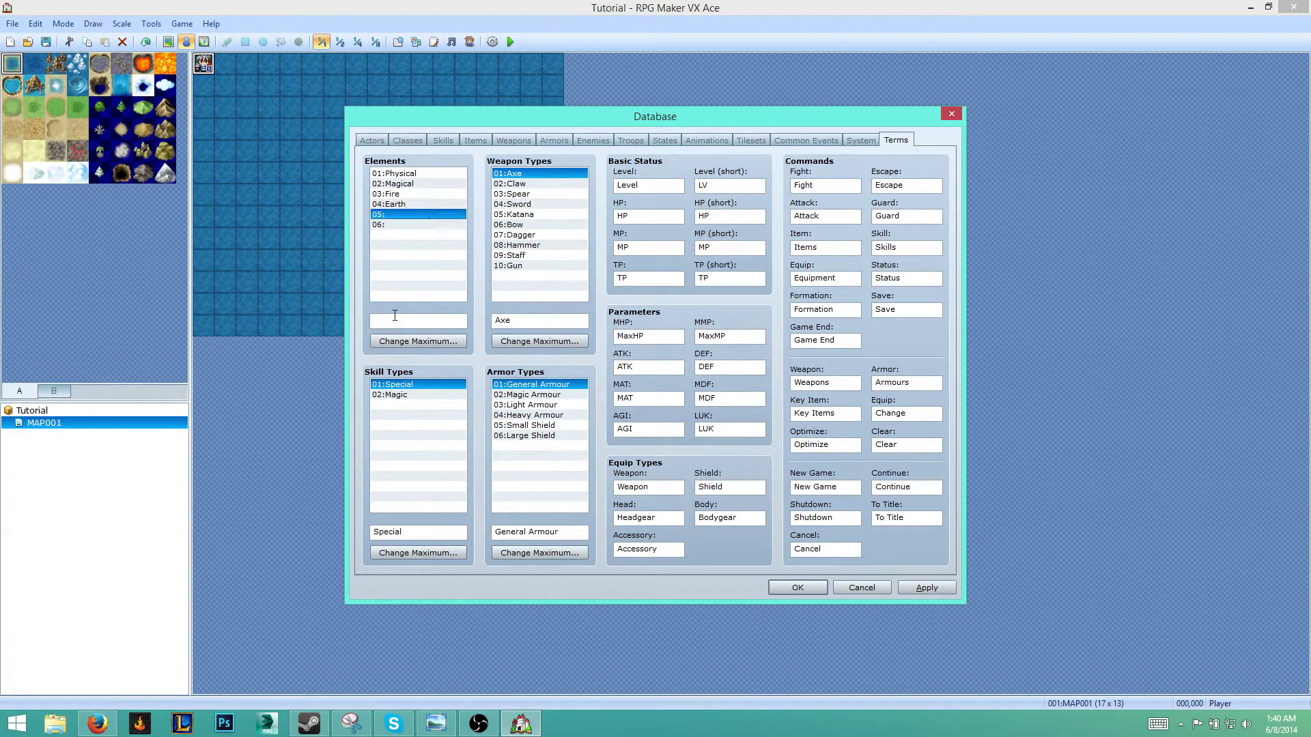
text(Water)
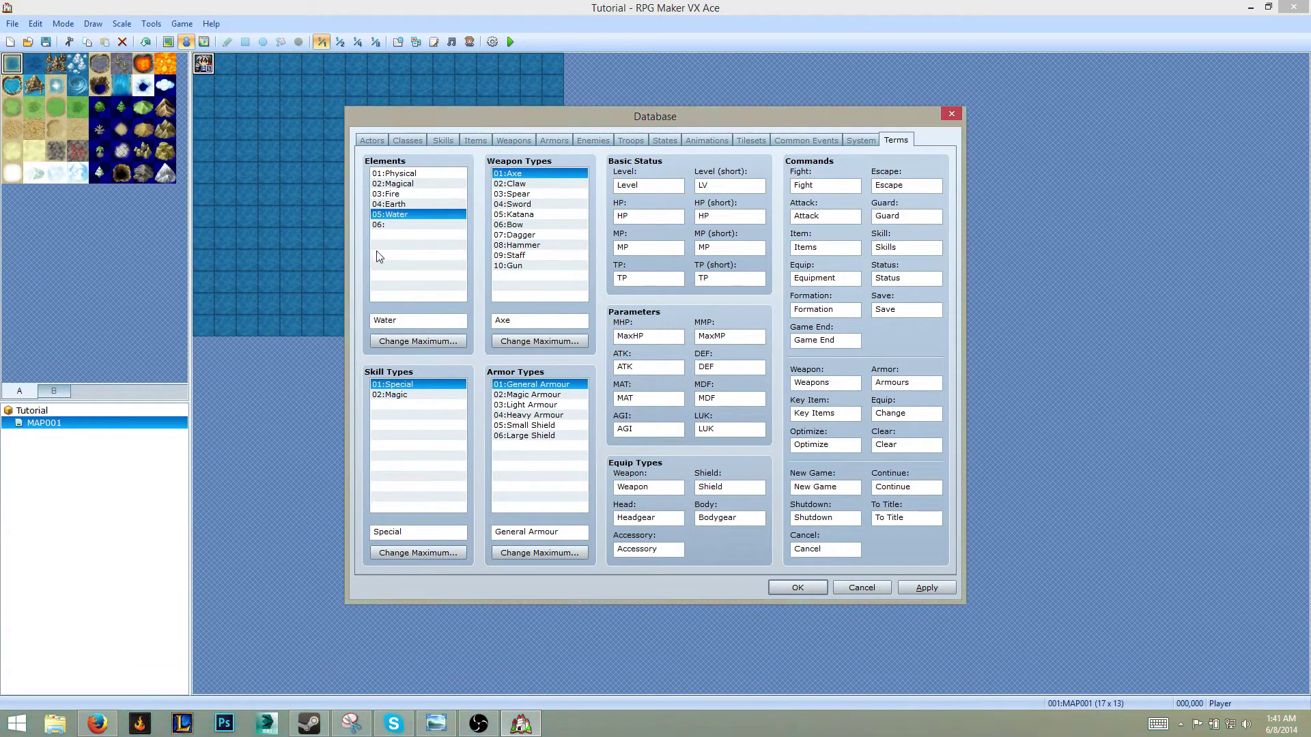
click(430, 225)
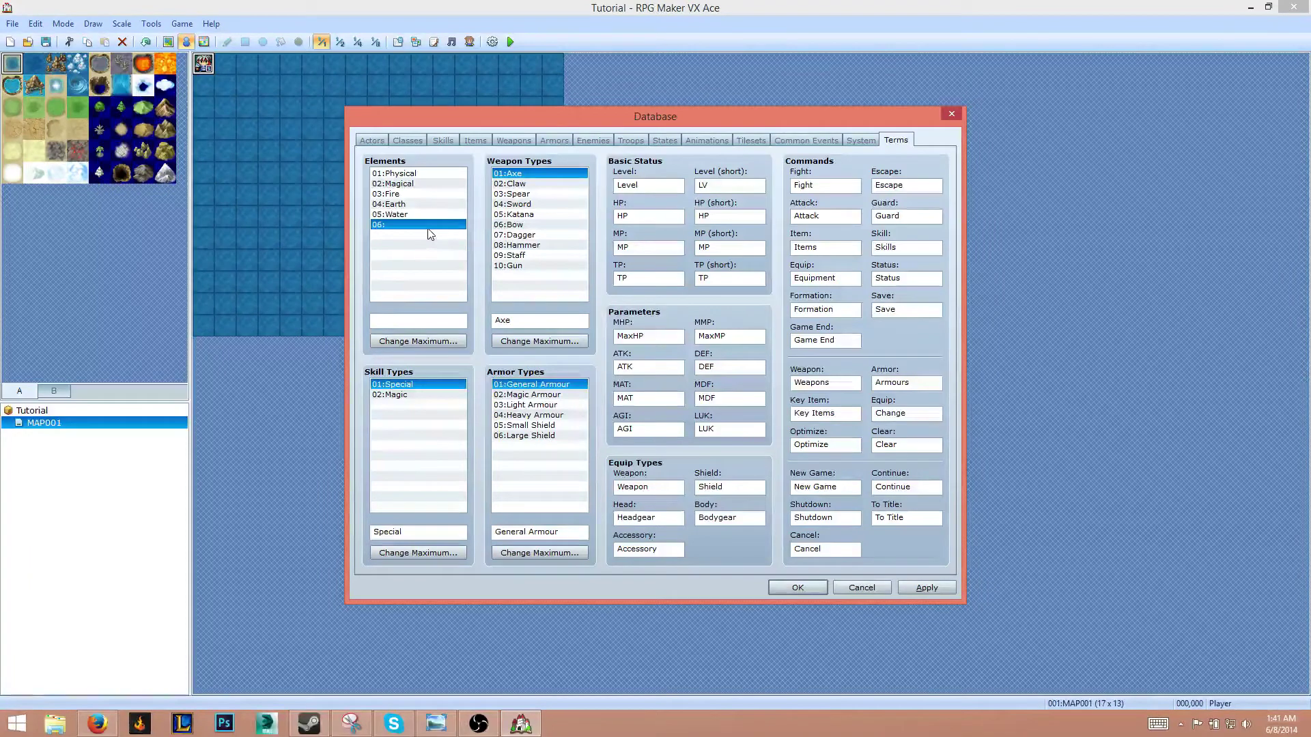
click(387, 324)
text(Air)
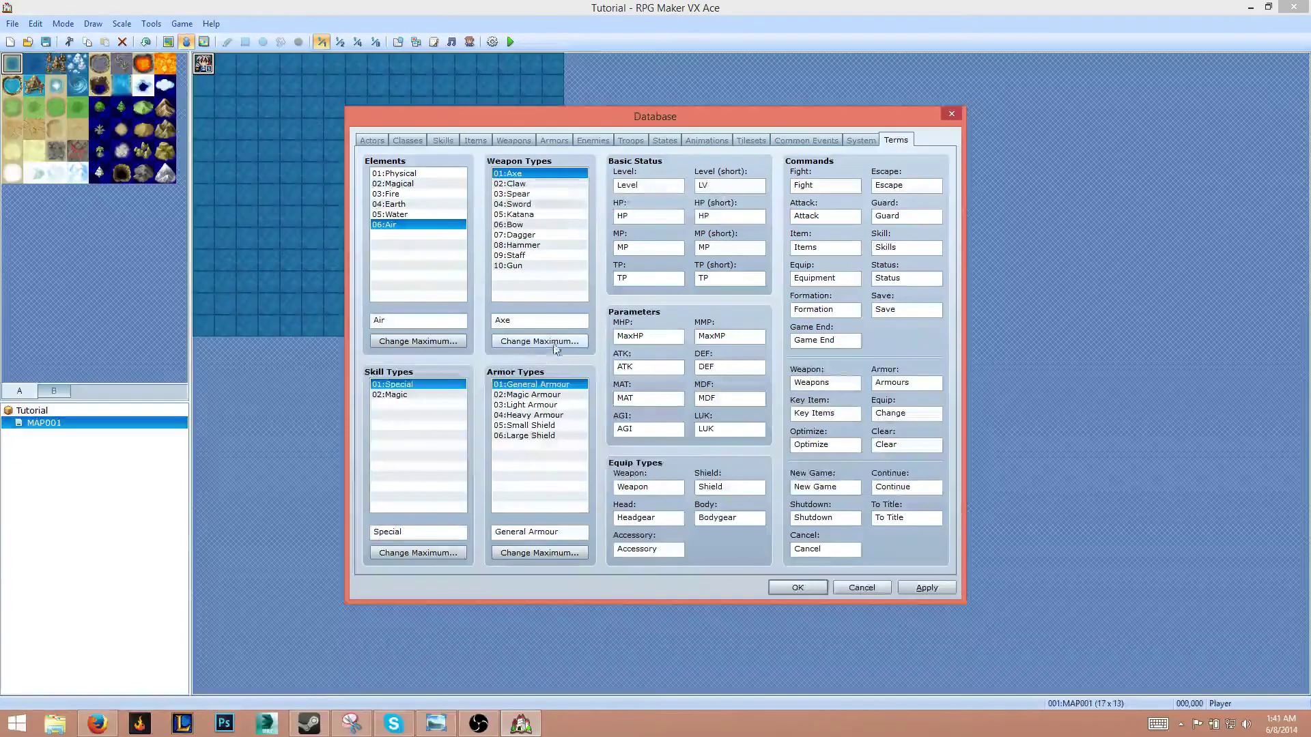
Cut the weapon types down to one and rename it Dagger
click(530, 340)
text(10)
click(574, 336)
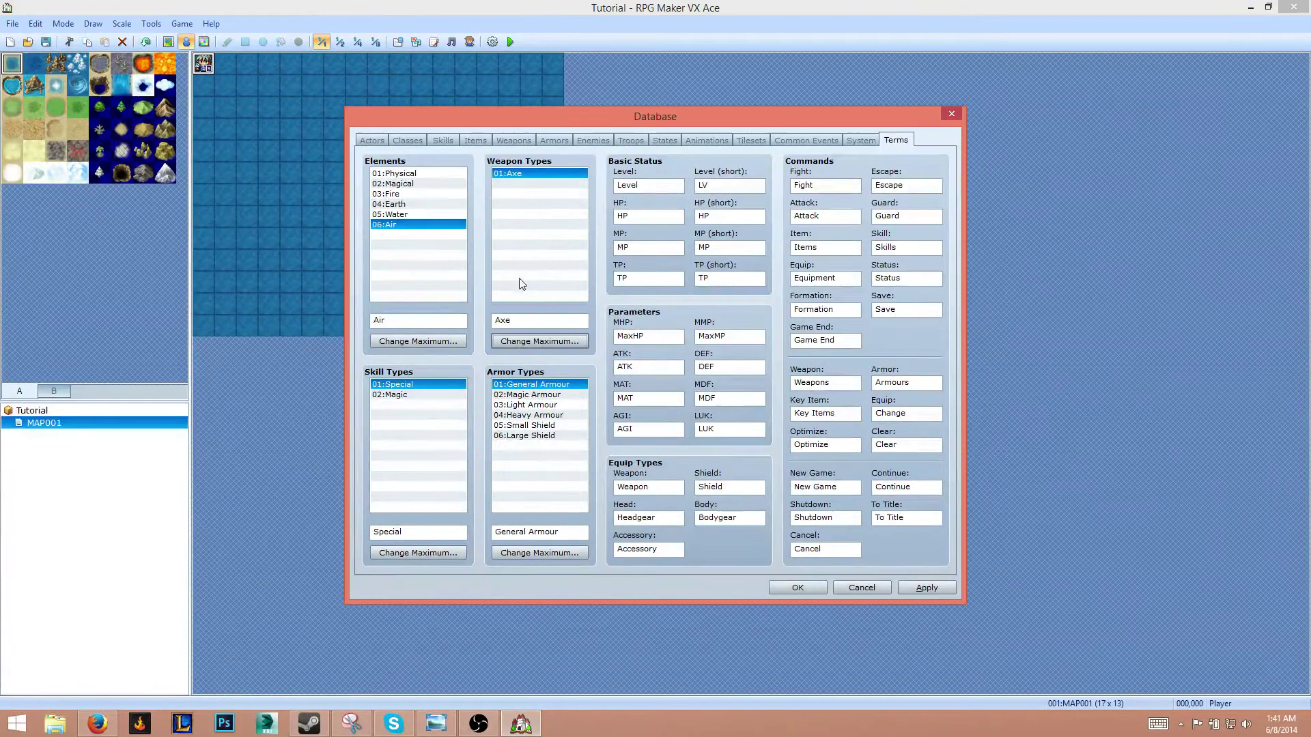
double_click(509, 320)
text(Dagger)
Raise the weapon type maximum to 15 and name weapon type 02 Sword
click(549, 341)
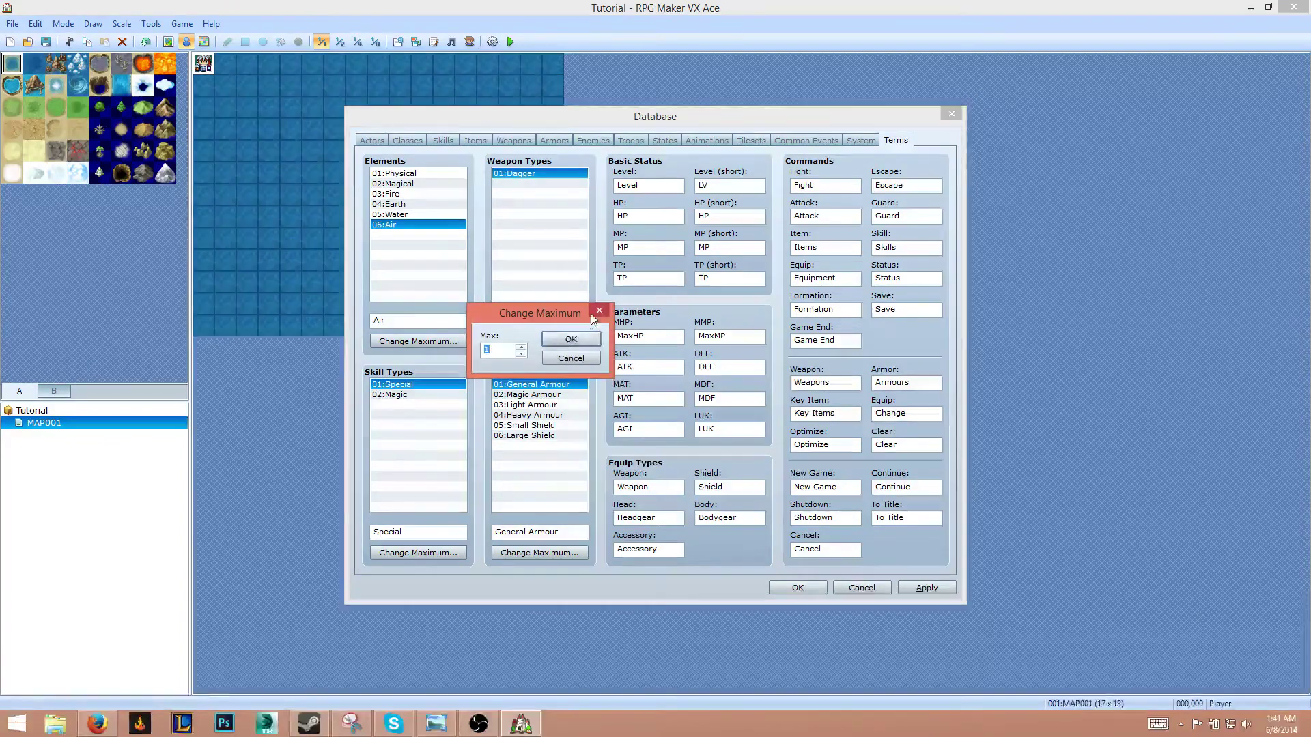
click(592, 312)
click(538, 343)
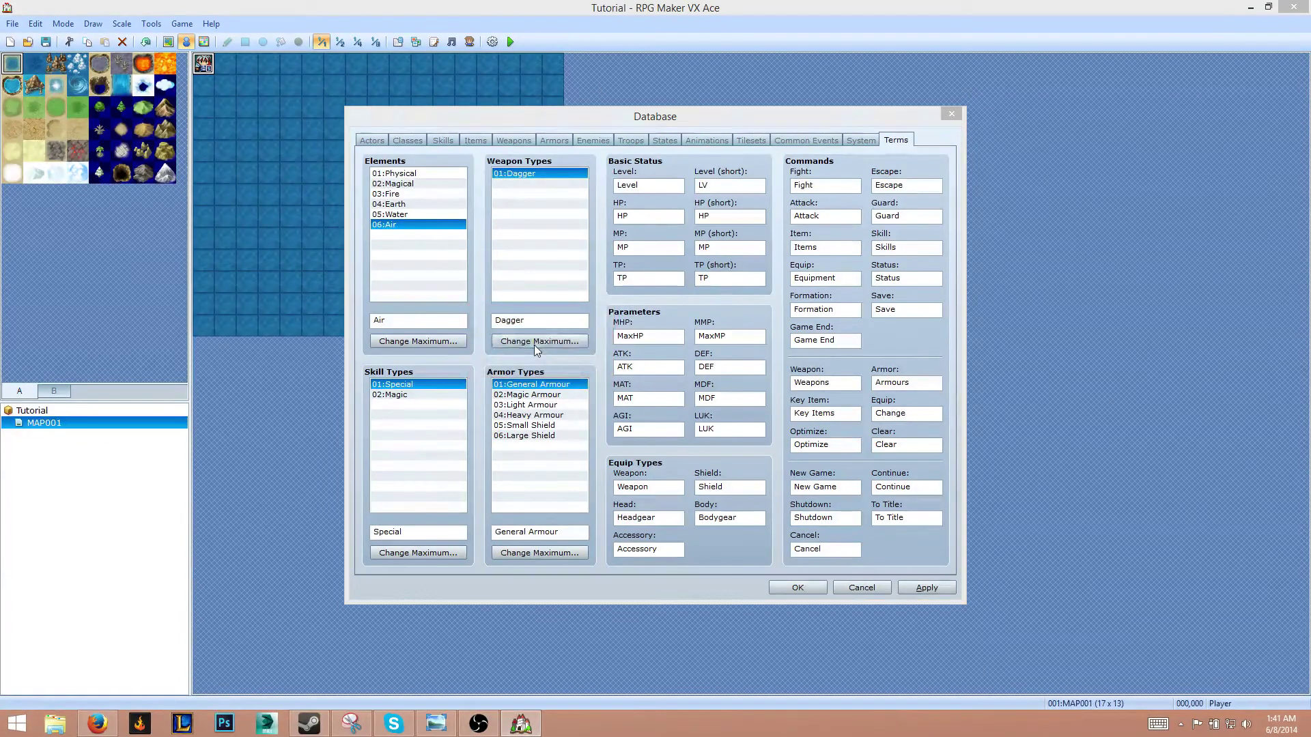
text(15)
key(Return)
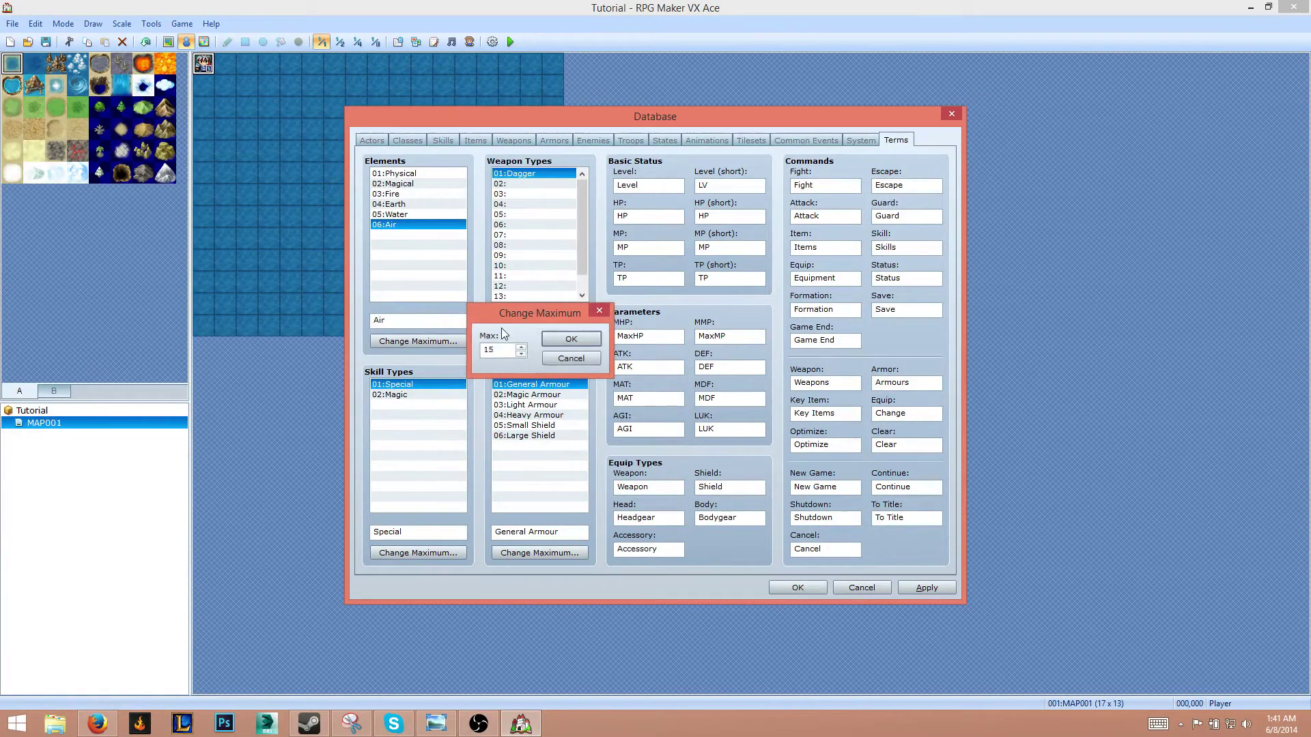
click(538, 184)
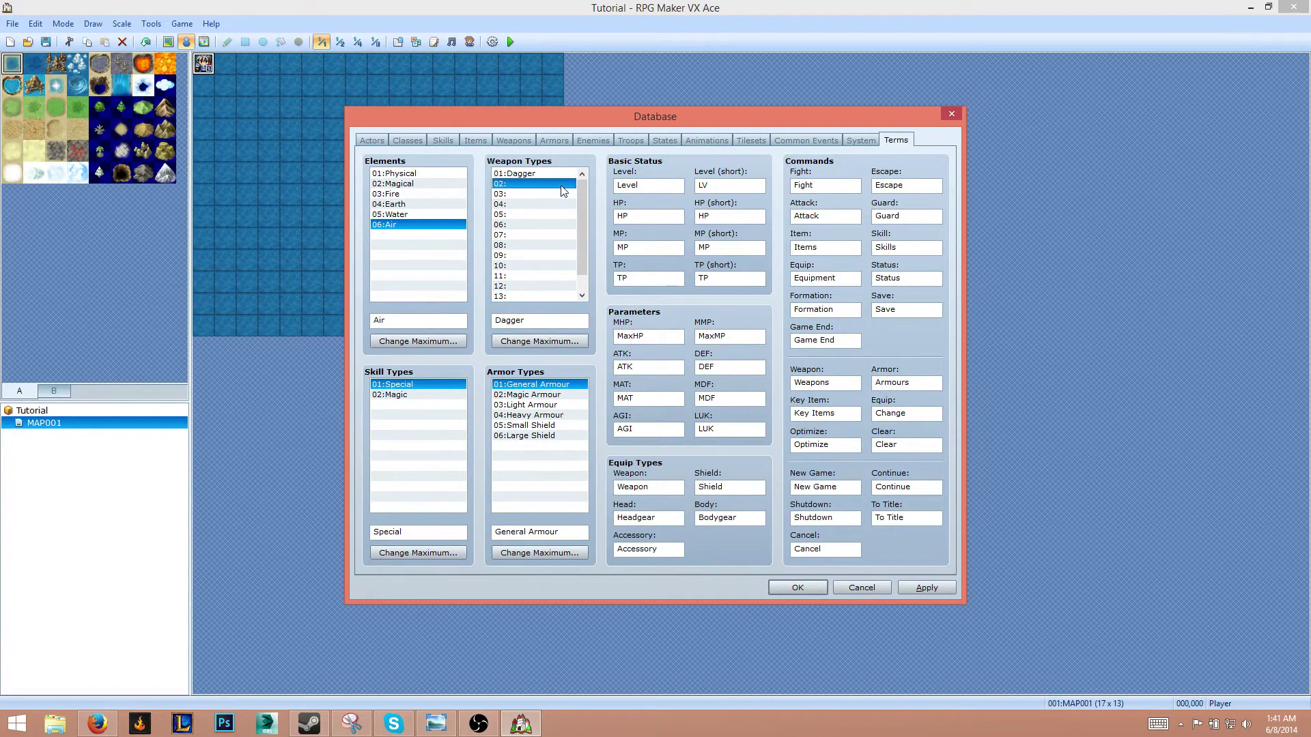
click(529, 321)
text(Sword)
Name weapon type 03 'Batt…' and set weapon type 06 to Staff
click(531, 194)
text(B)
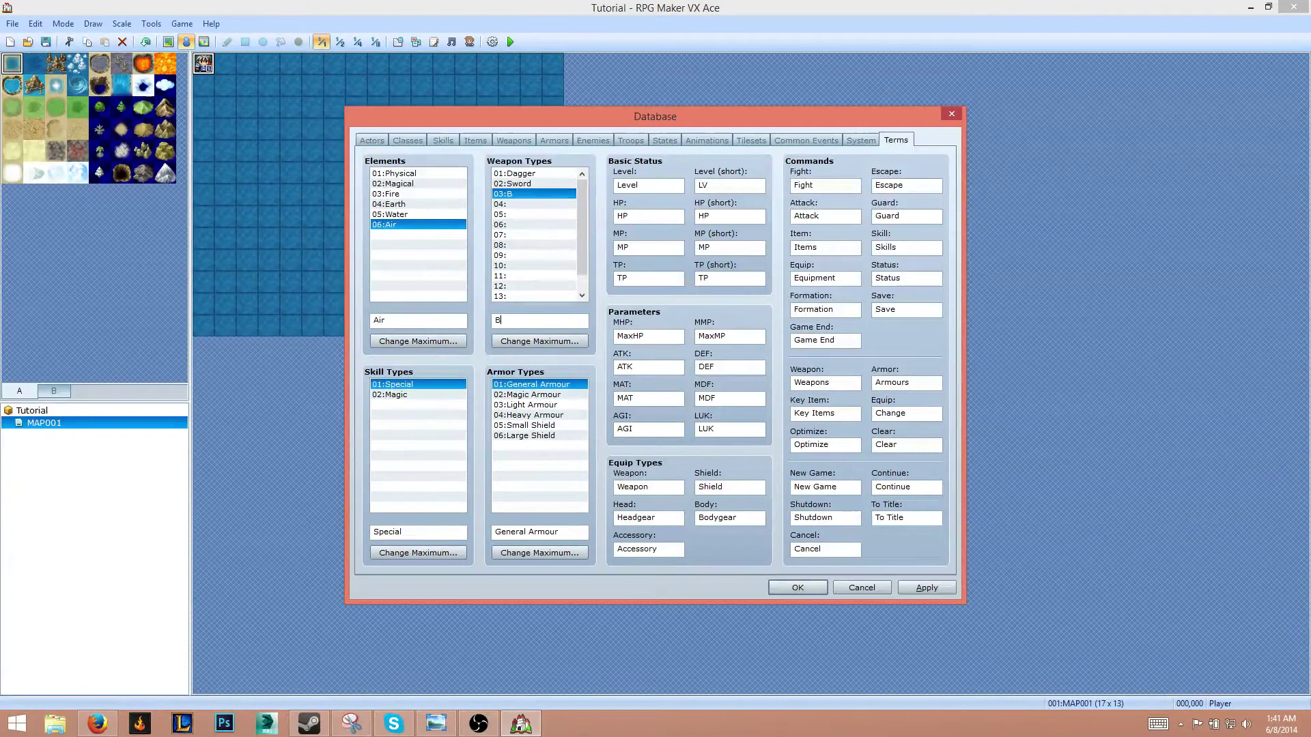
text(attle Axe)
click(525, 204)
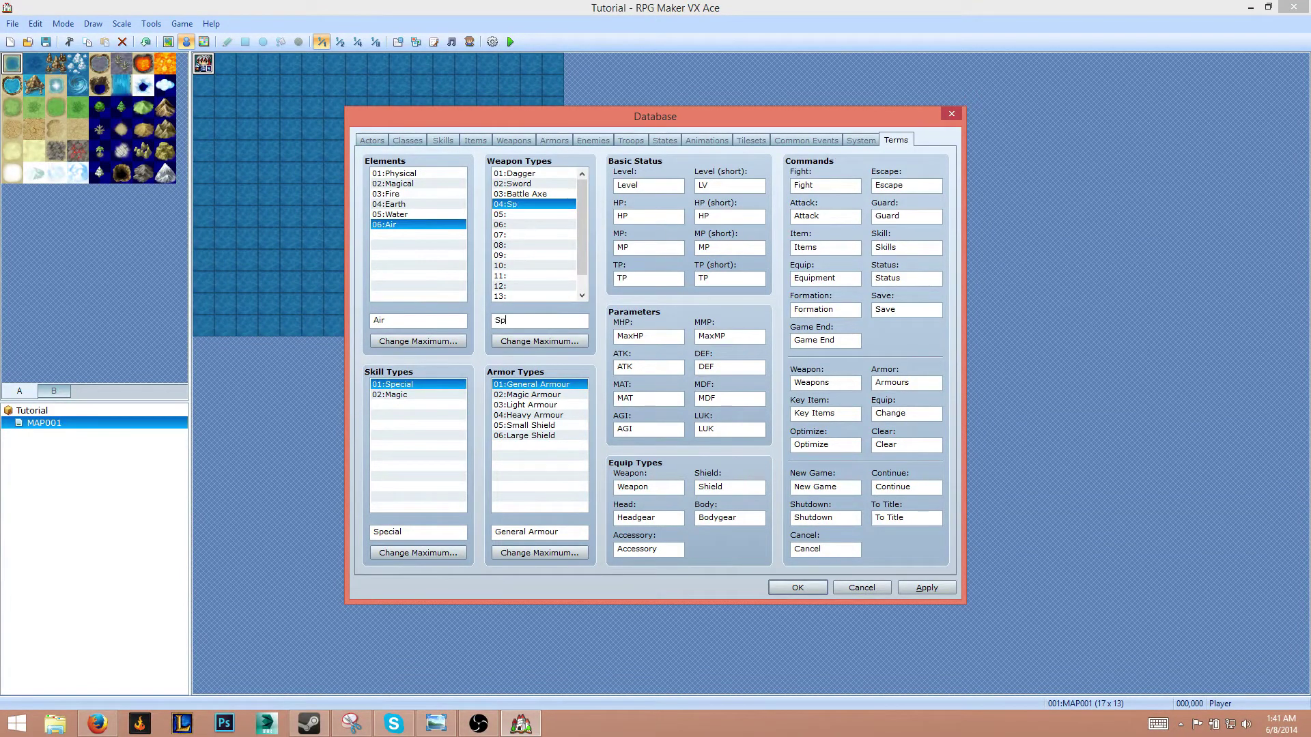
click(536, 216)
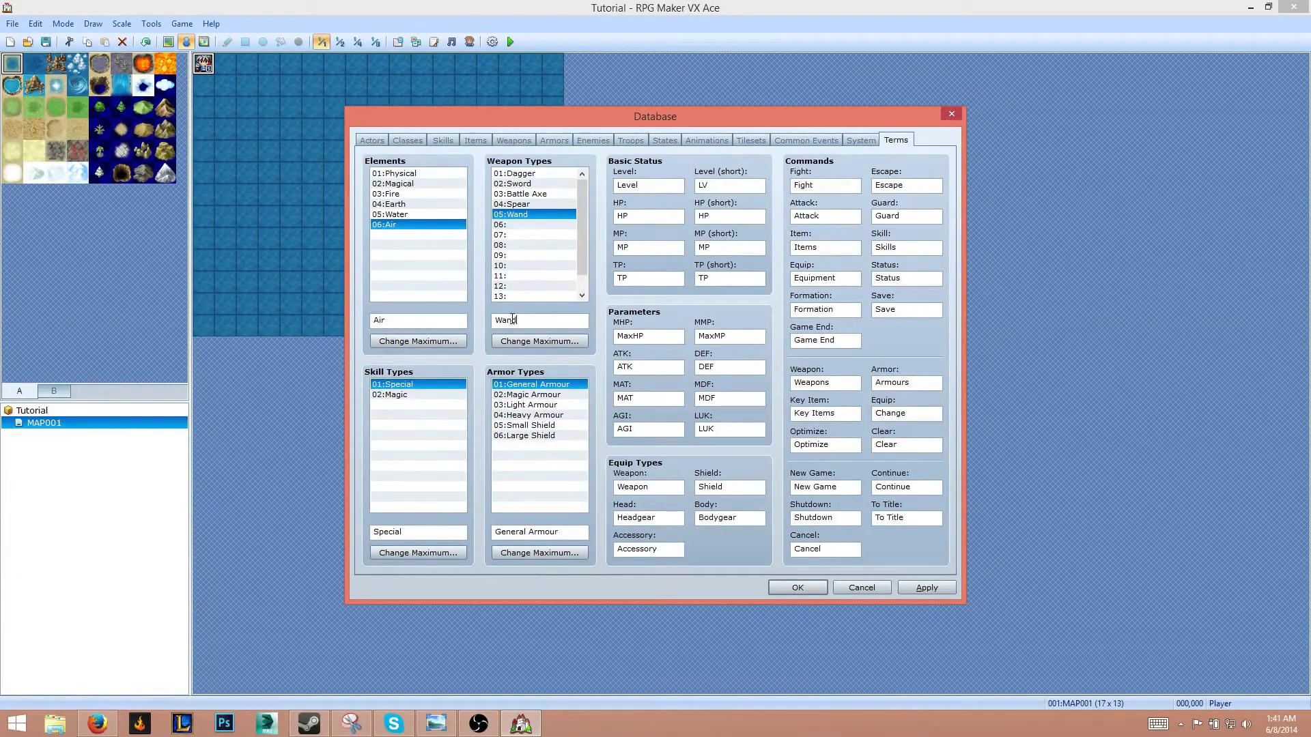
click(512, 318)
text(Wand)
click(517, 226)
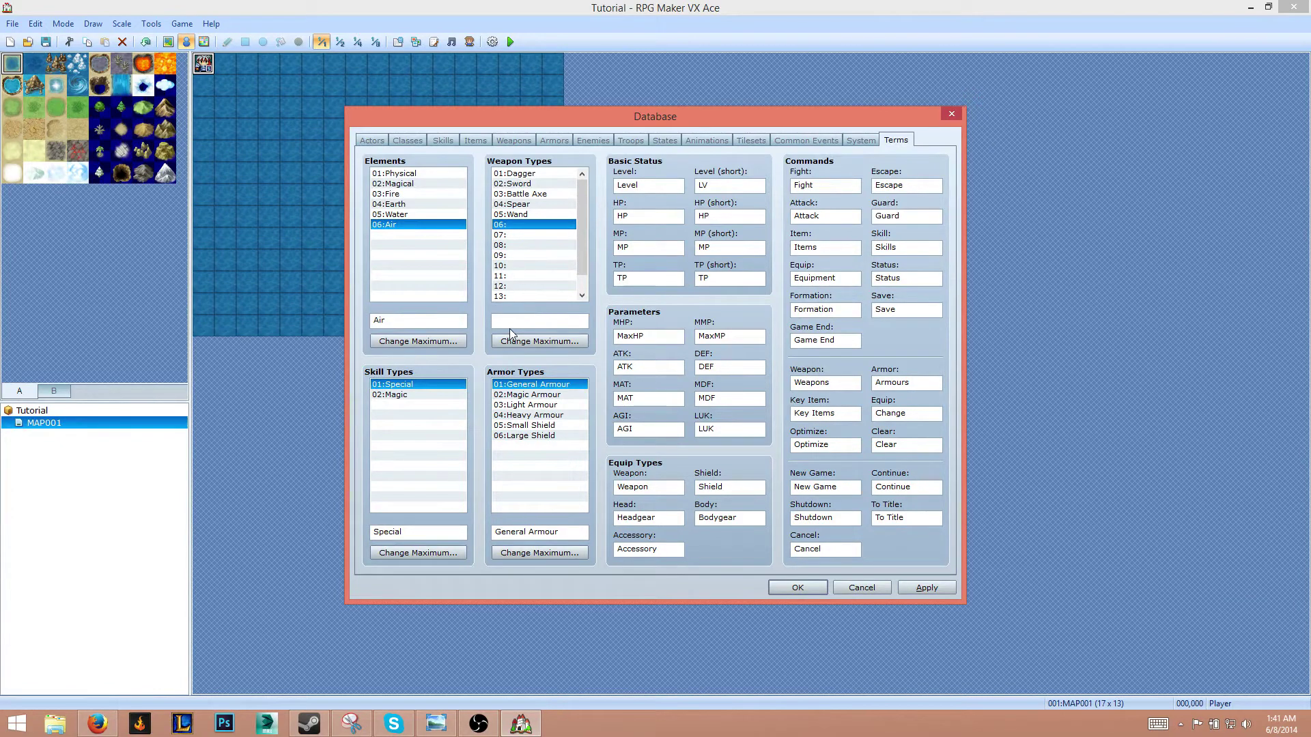
click(511, 321)
text(Staff)
Name weapon type 07 Book and move on to weapon type 08's name
click(533, 236)
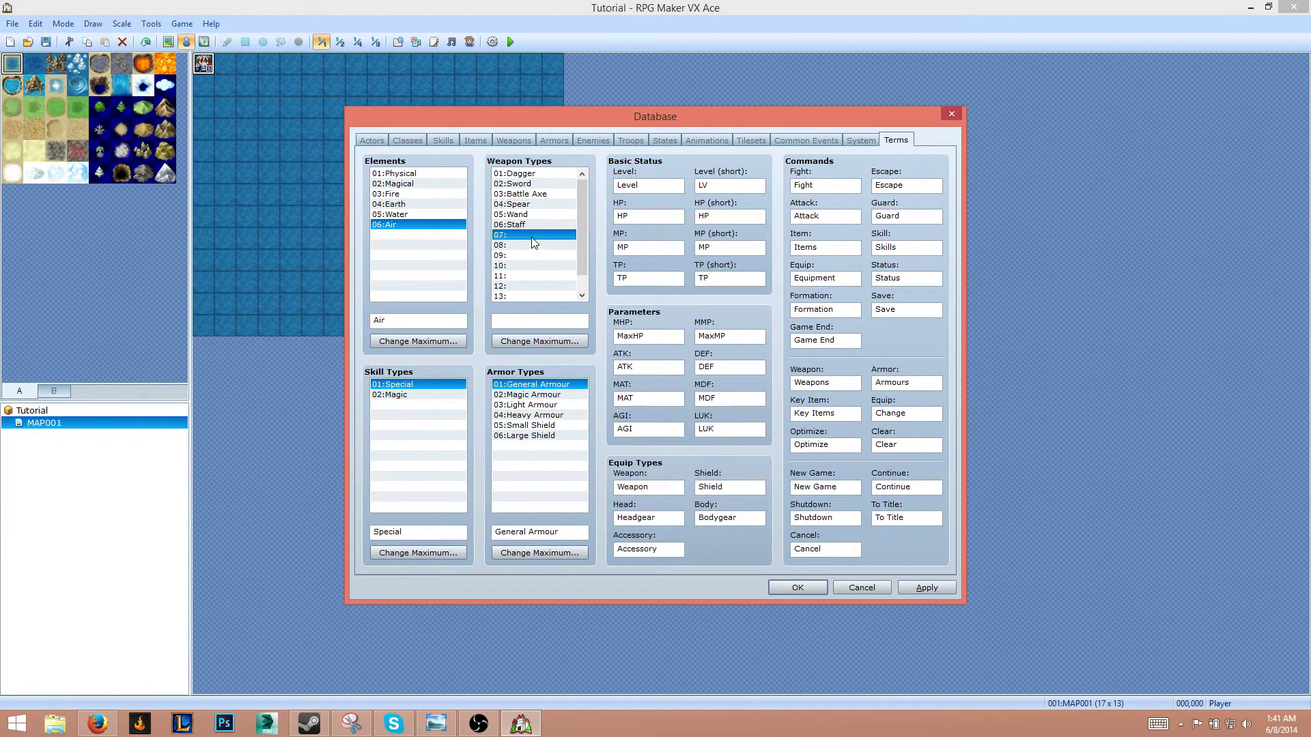
click(531, 324)
text(Book)
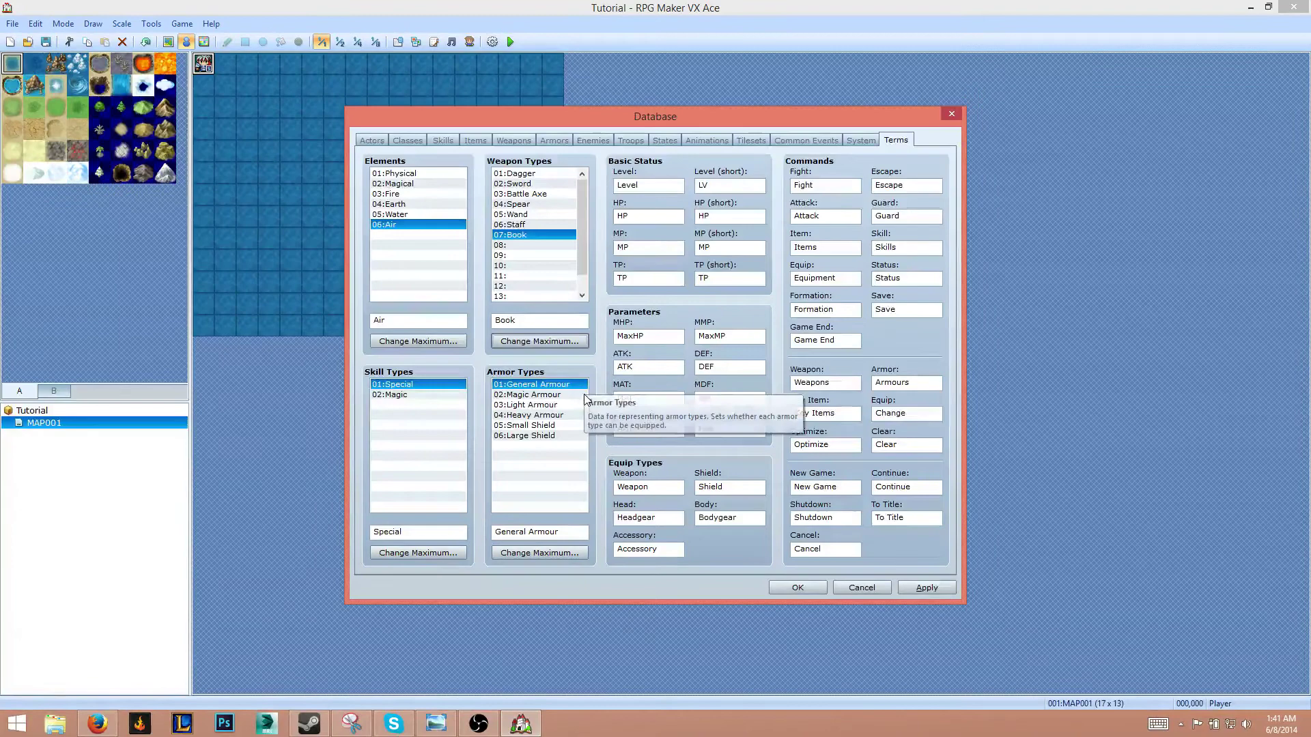
click(543, 246)
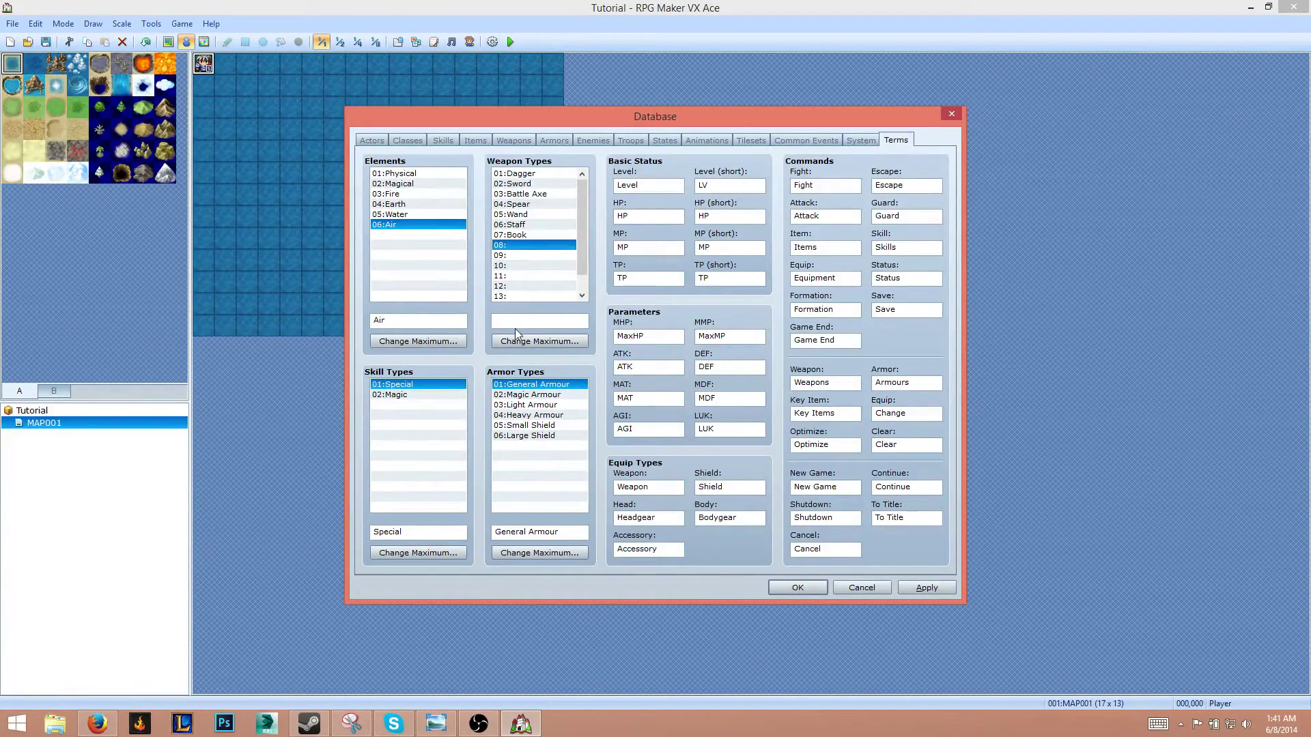
click(558, 317)
Name weapon types 09 and 10 Crossbow and Hidden Blade, then set the maximum to 10
click(540, 256)
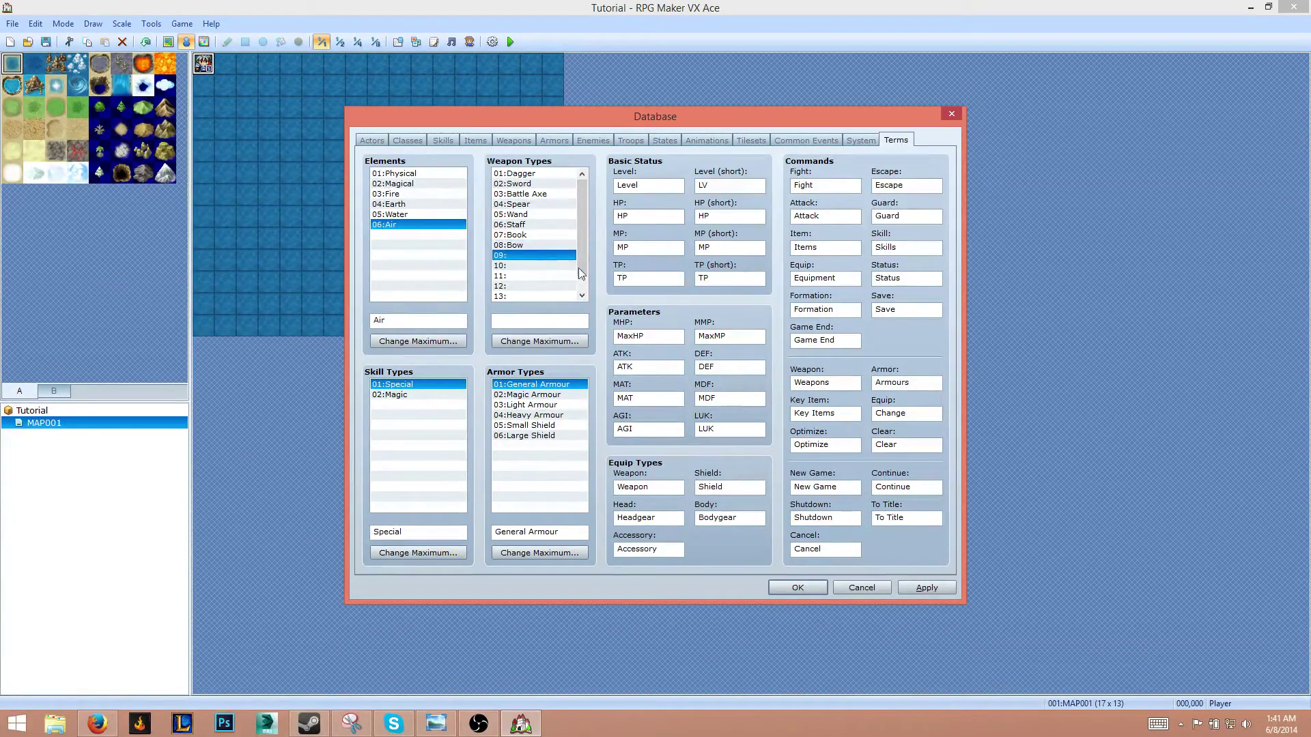
click(516, 325)
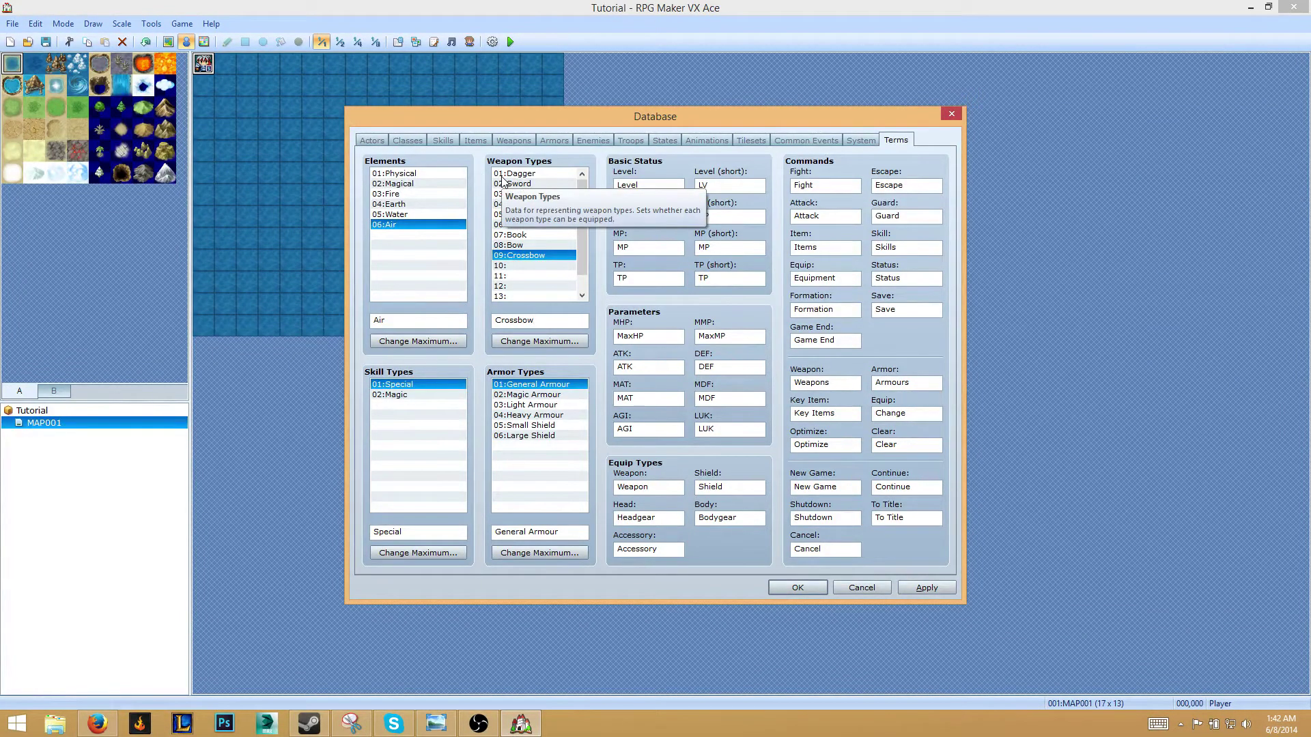
click(505, 268)
text(Hidden Blade)
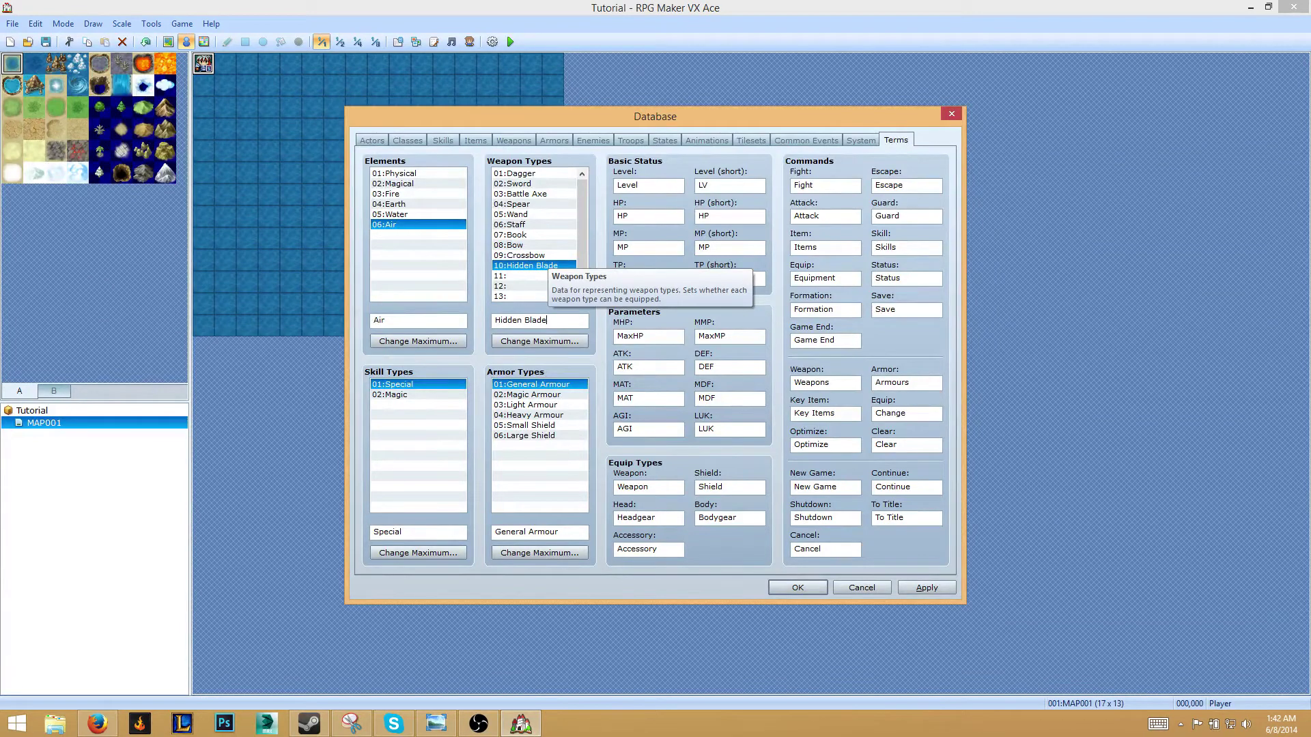
click(560, 342)
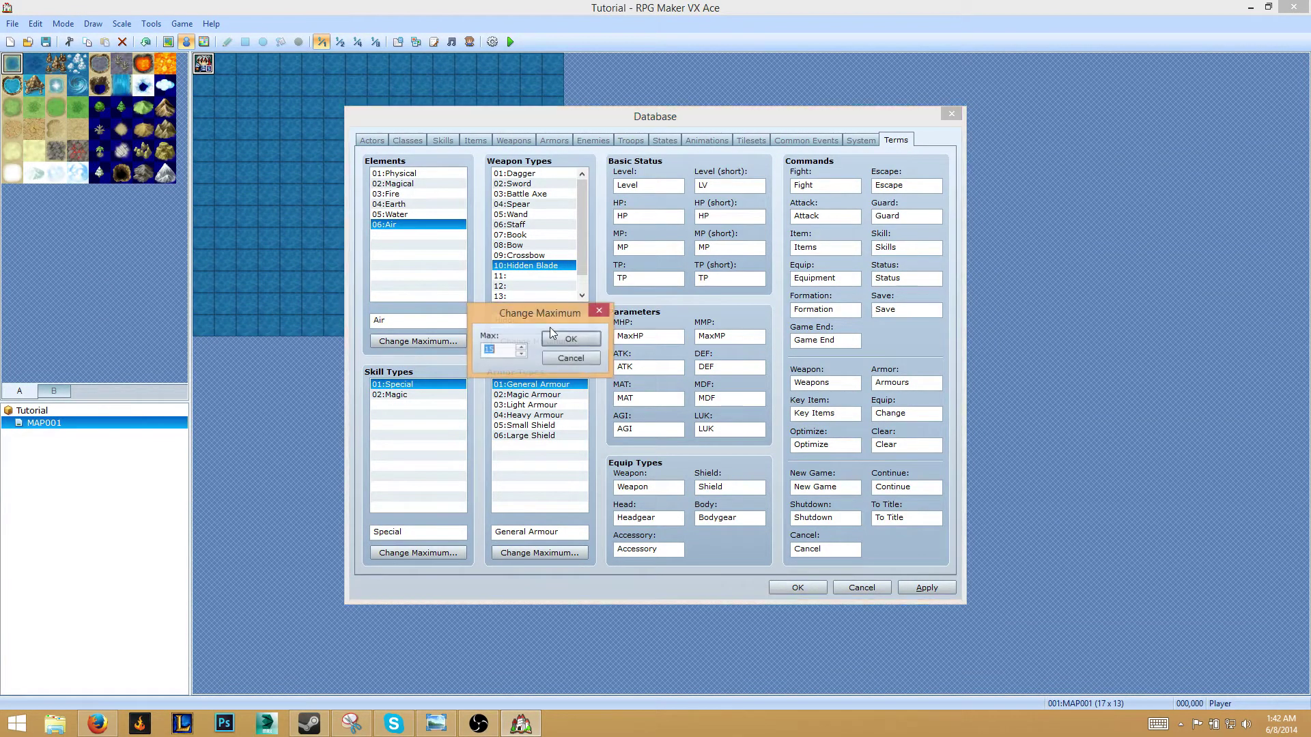
text(10)
key(Return)
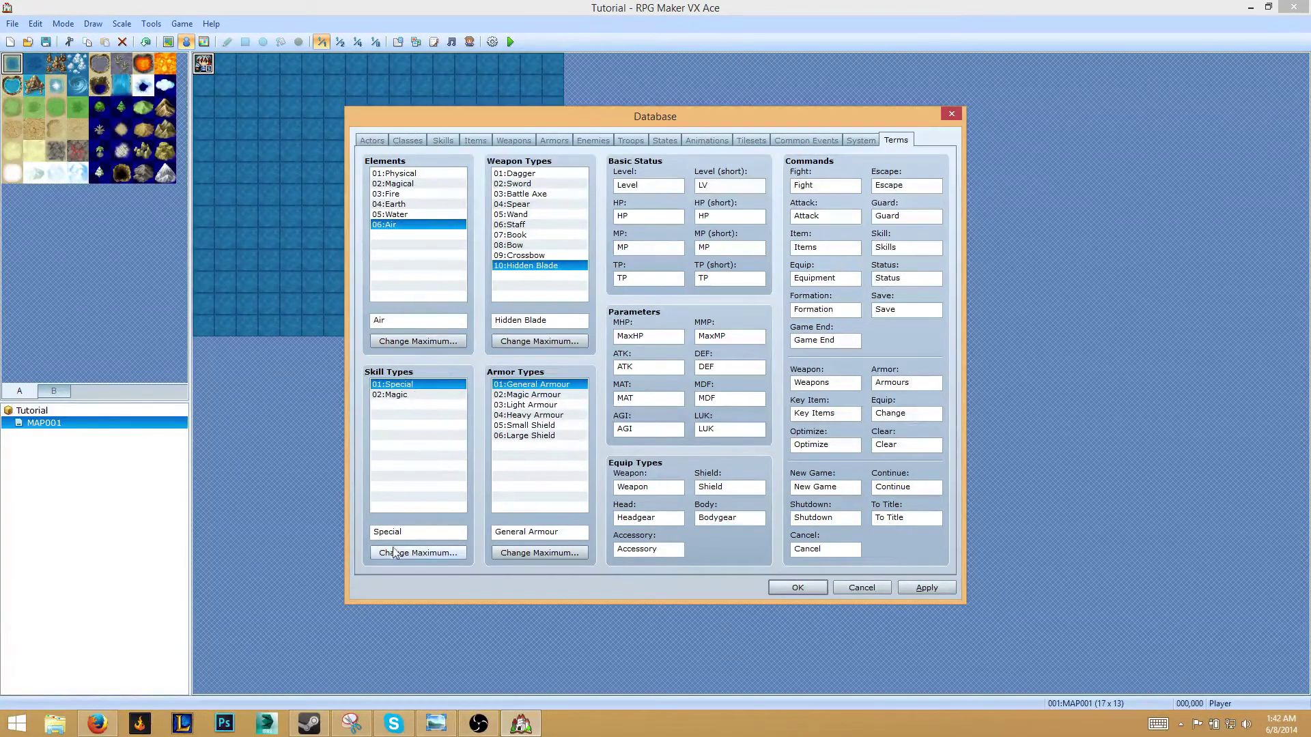
Rename skill type 01 to Physical and cut armour types to one named Armour
double_click(426, 535)
text(Physical)
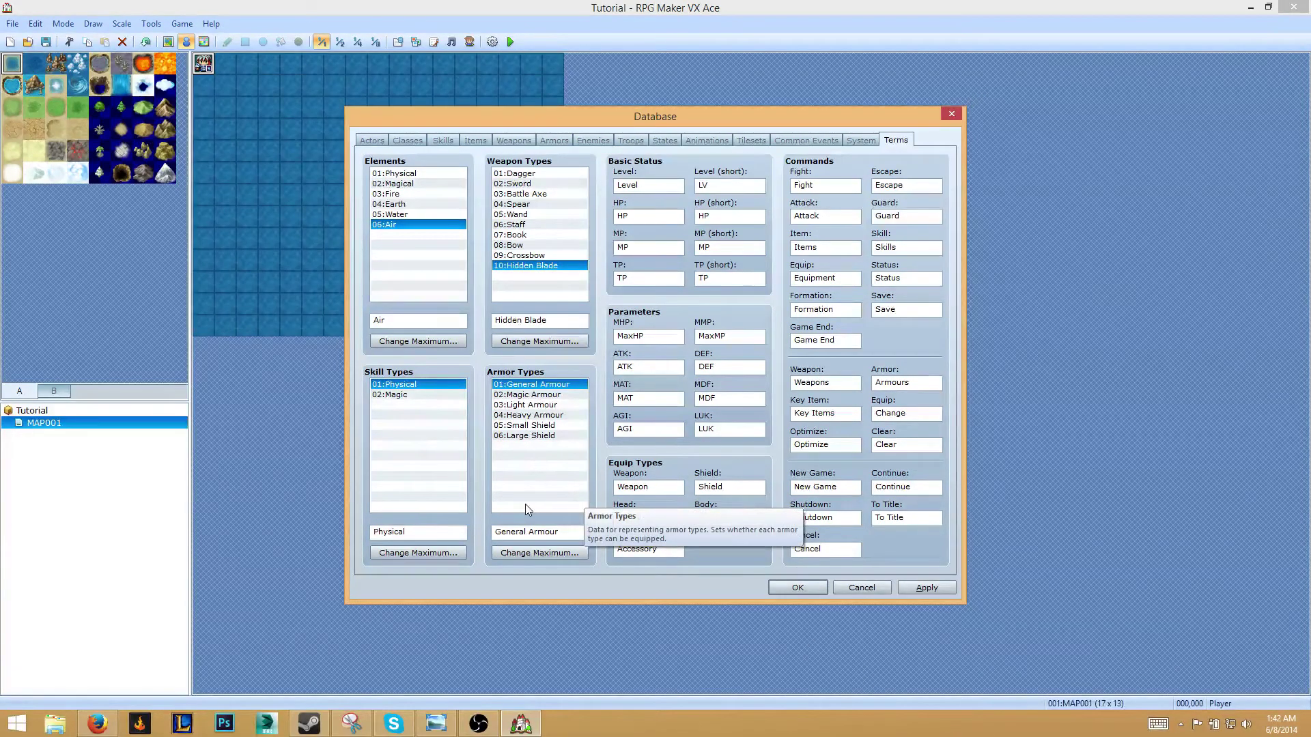
click(570, 554)
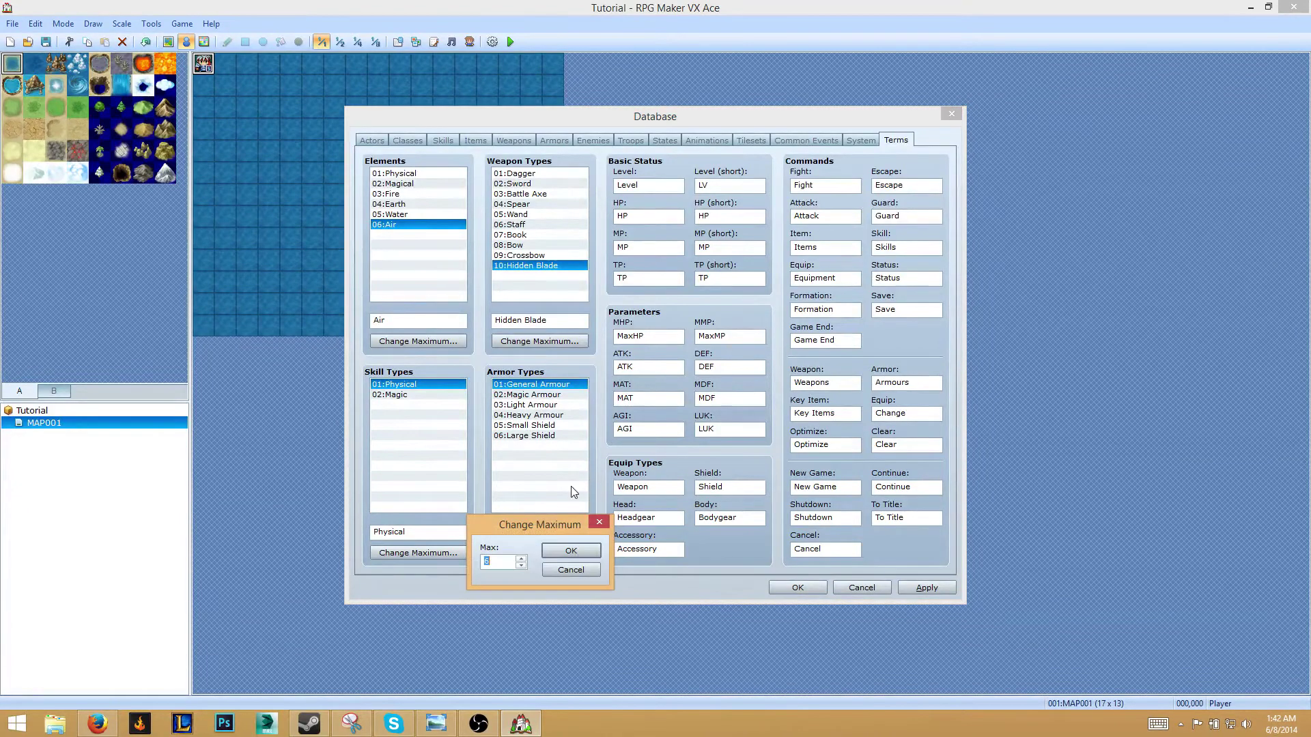
text(1)
click(563, 551)
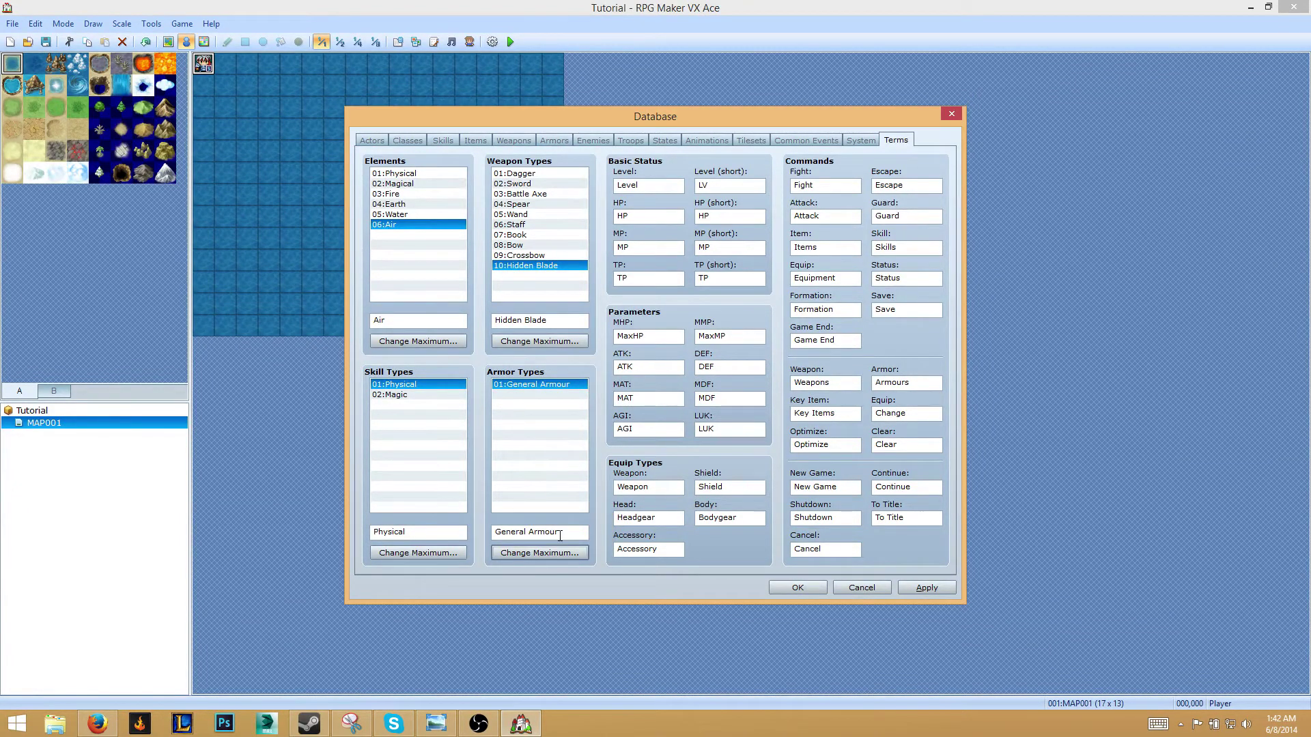
drag(559, 536, 494, 533)
text(Arni)
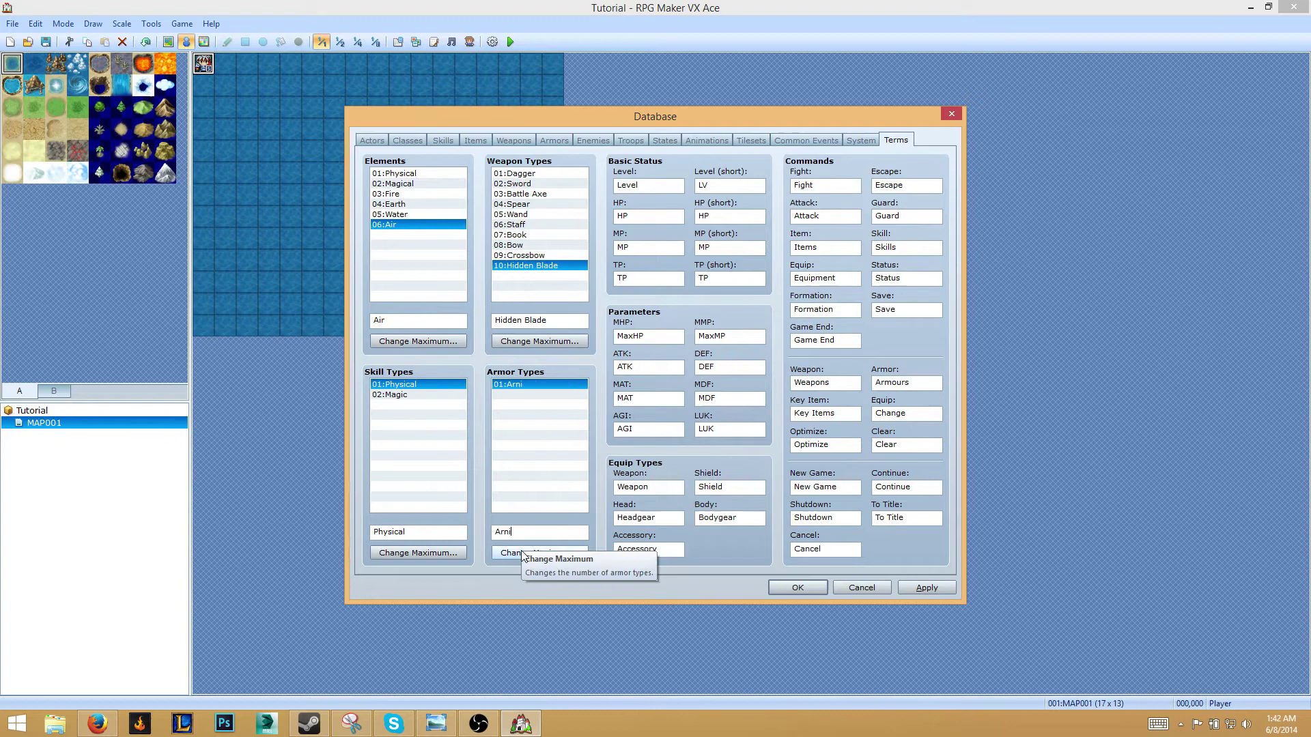
key(BackSpace)
key(BackSpace)
text(mour)
Raise armour types to 5 and name types 02 and 03 Enchanted Armour and Robes
click(522, 552)
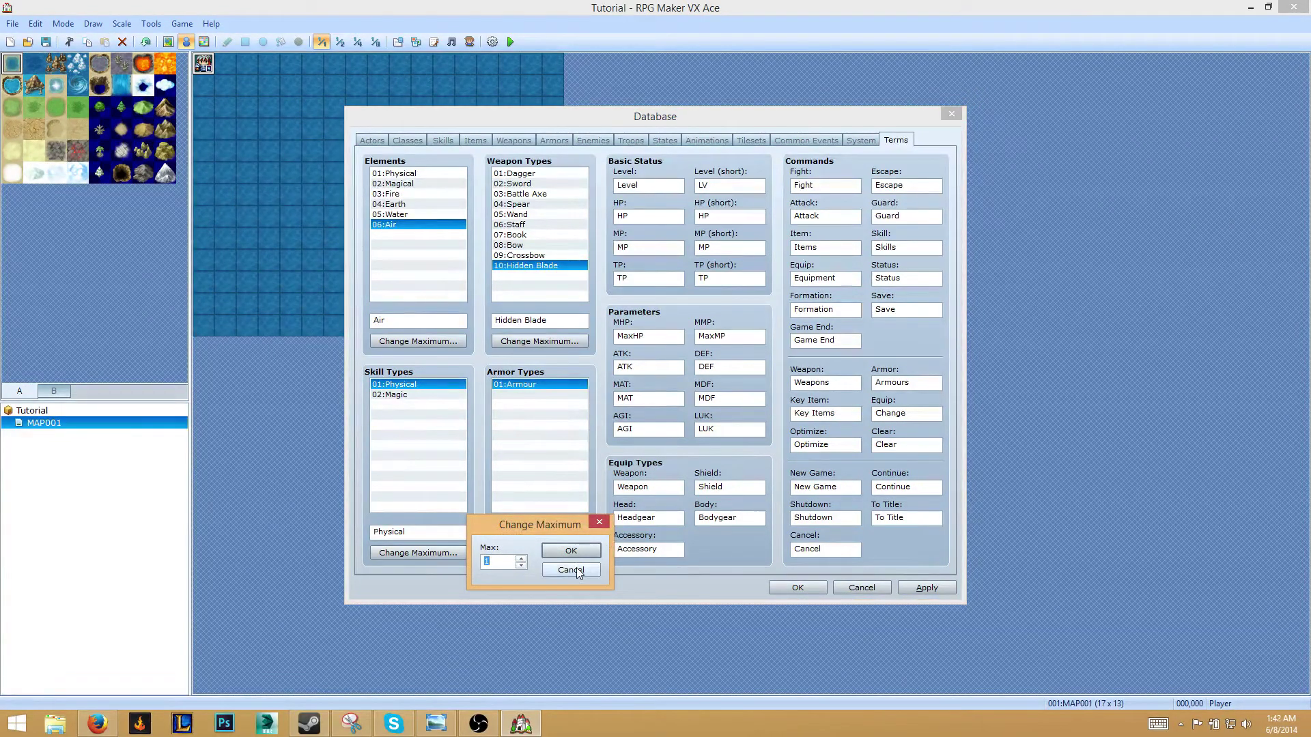
text(5)
click(585, 549)
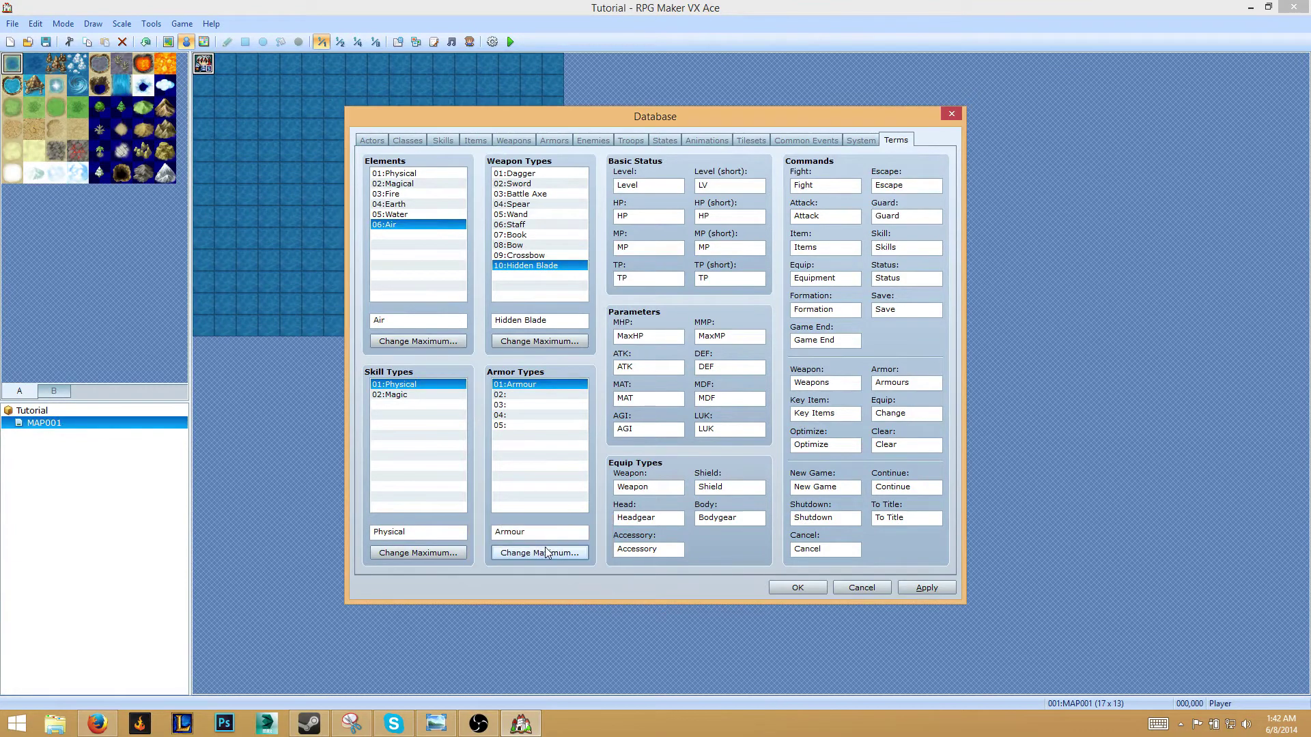
click(534, 396)
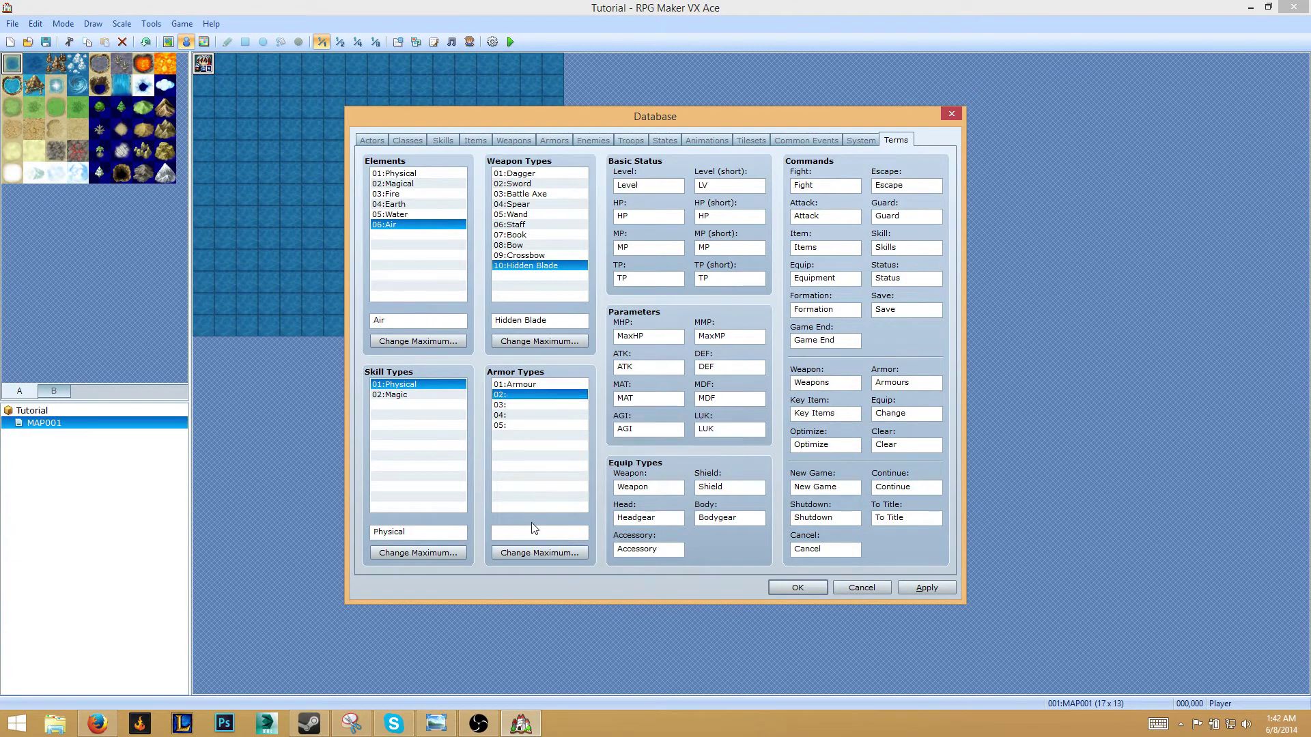
click(525, 532)
text(Enchanted Armour)
click(512, 405)
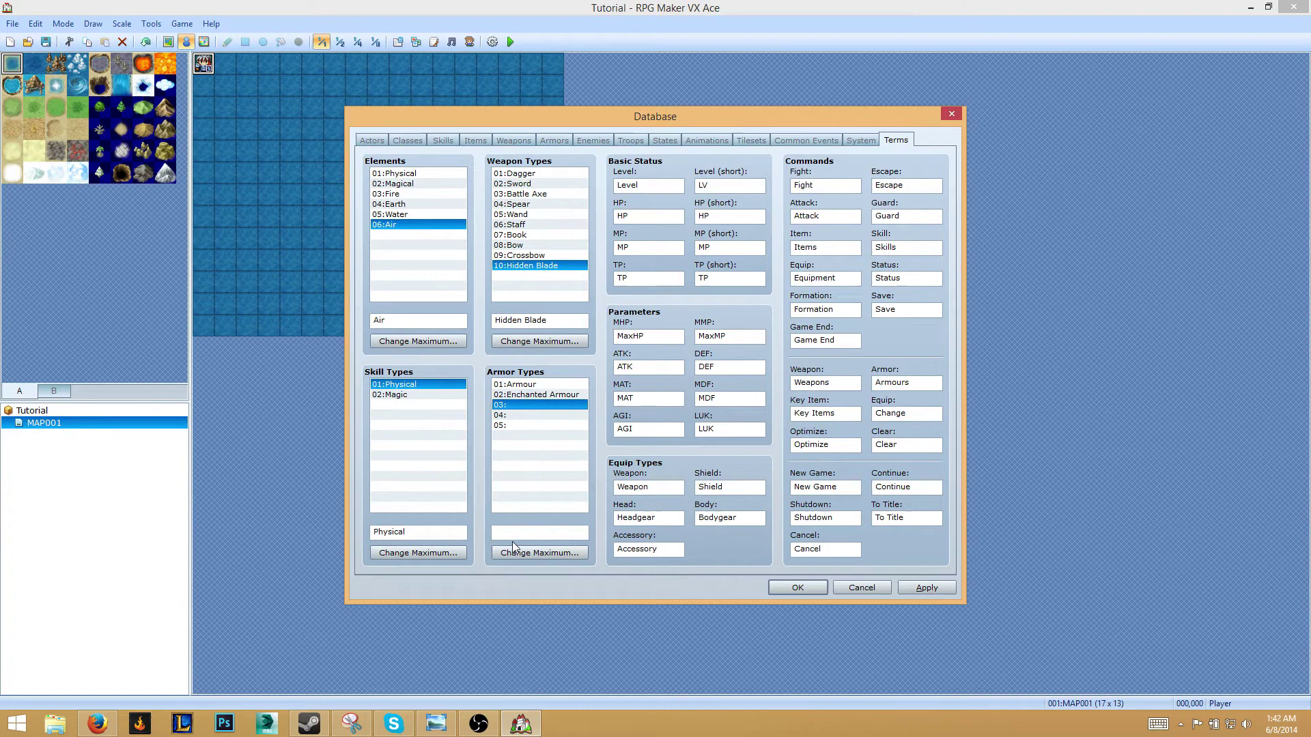
click(530, 535)
text(Rober)
Name armour type 04 Light Armour, clear slot 05, and trim the maximum to 4
click(536, 415)
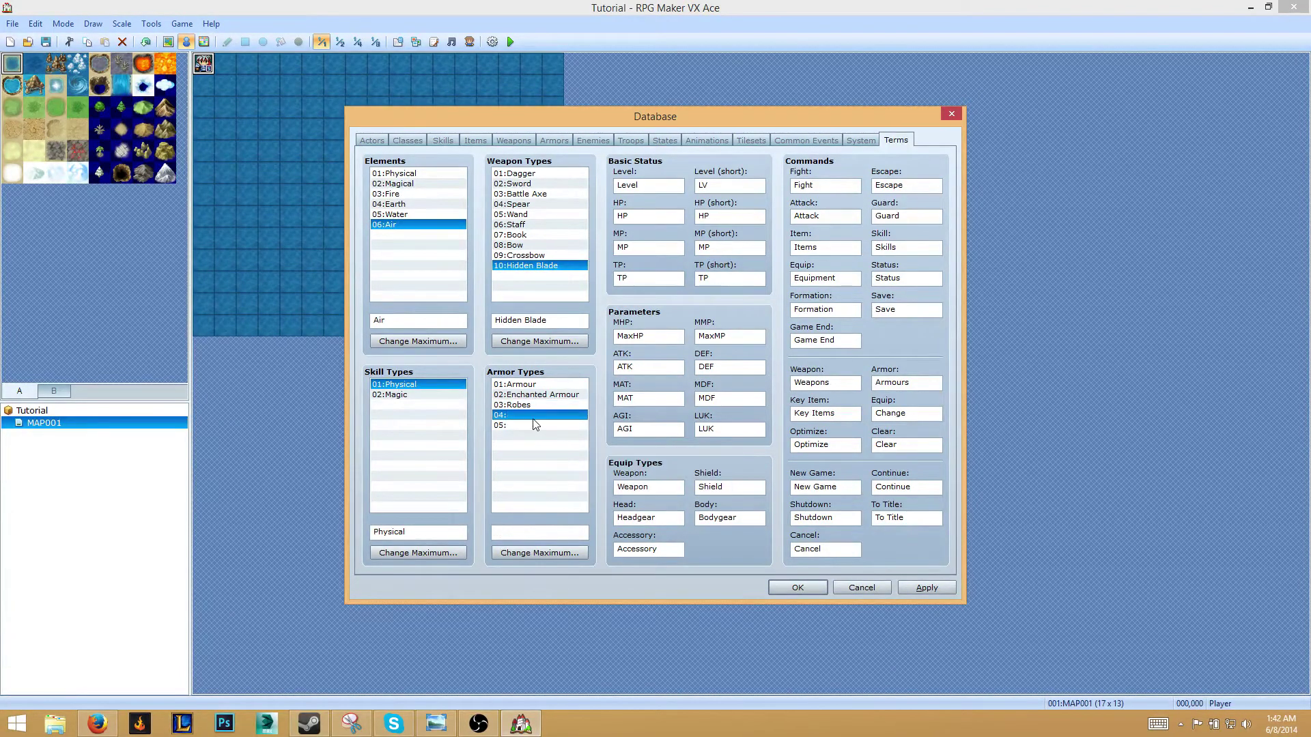
click(507, 553)
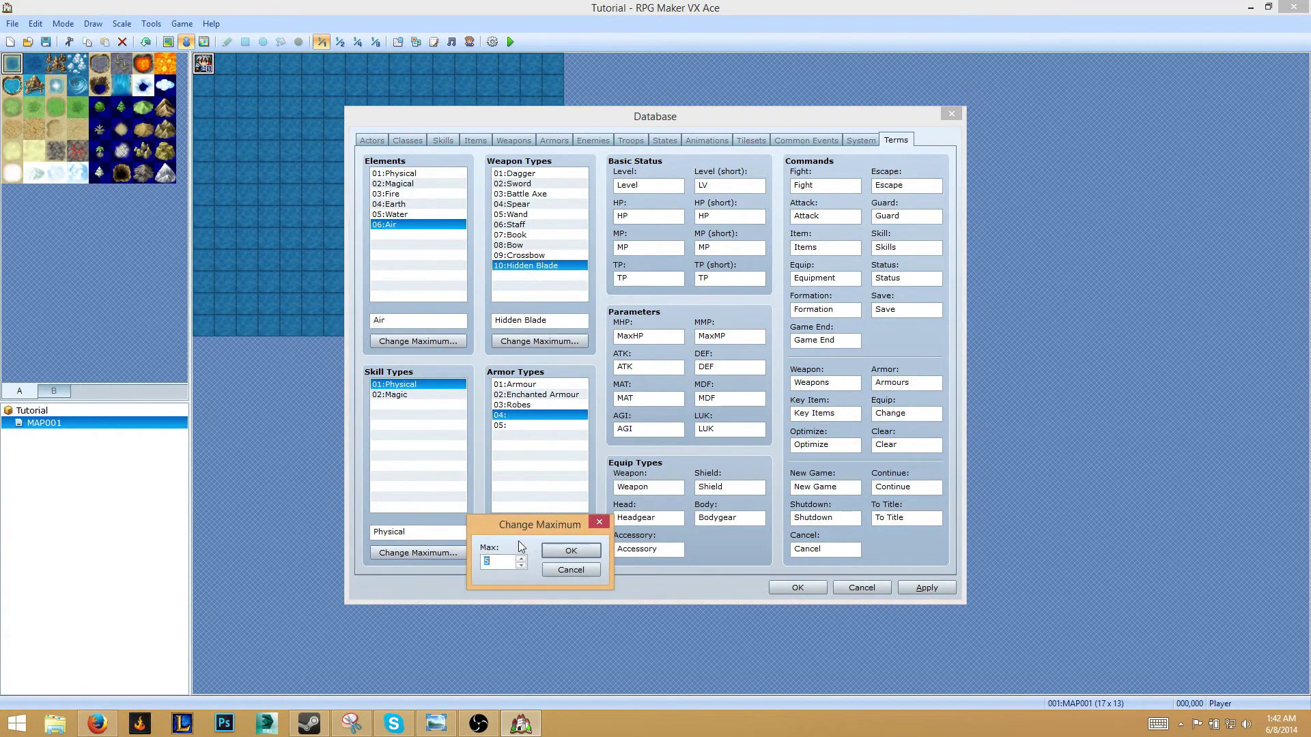
click(556, 550)
click(529, 532)
text(Light )
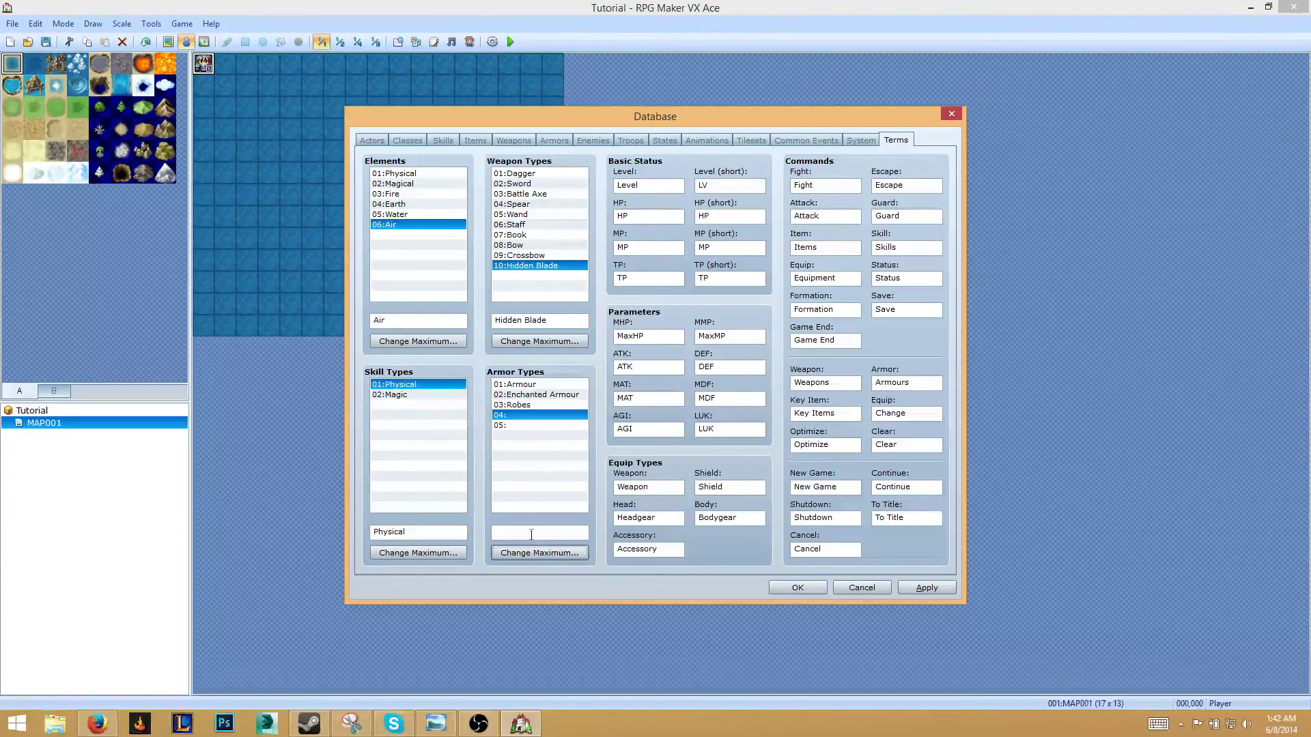
text(Armour)
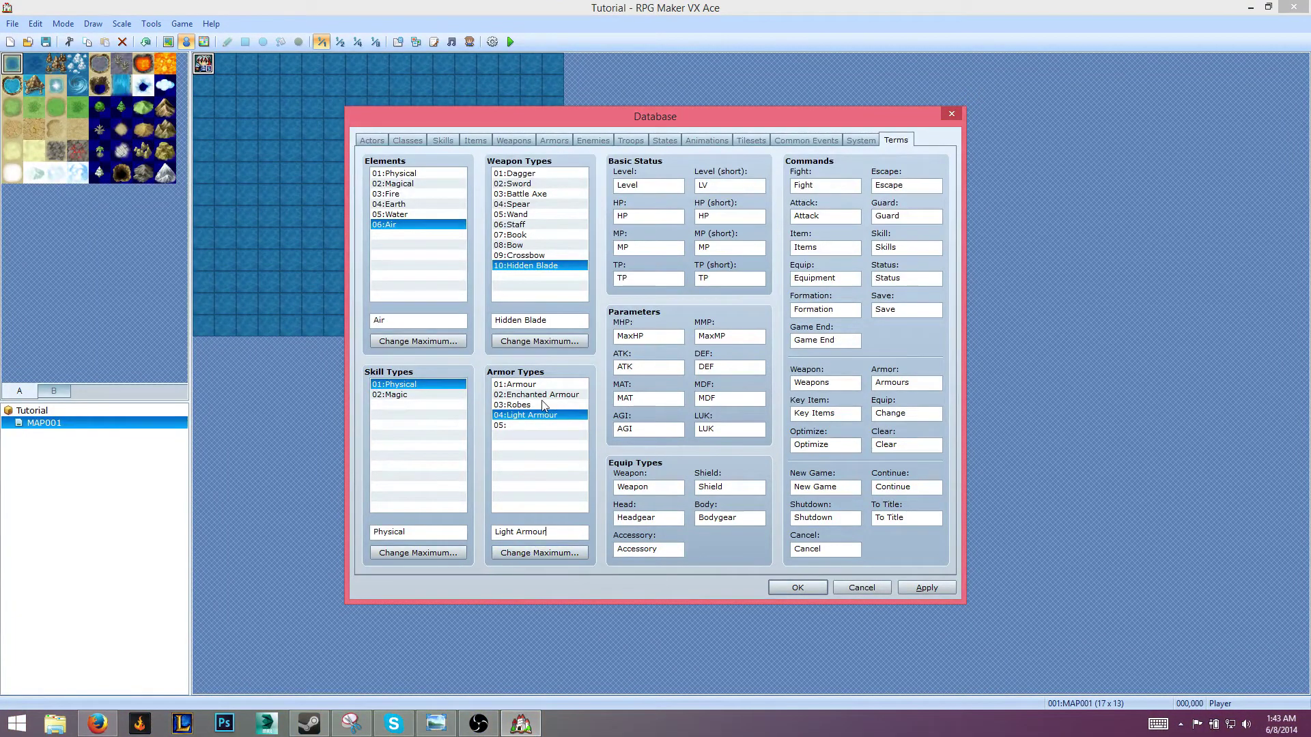
click(521, 426)
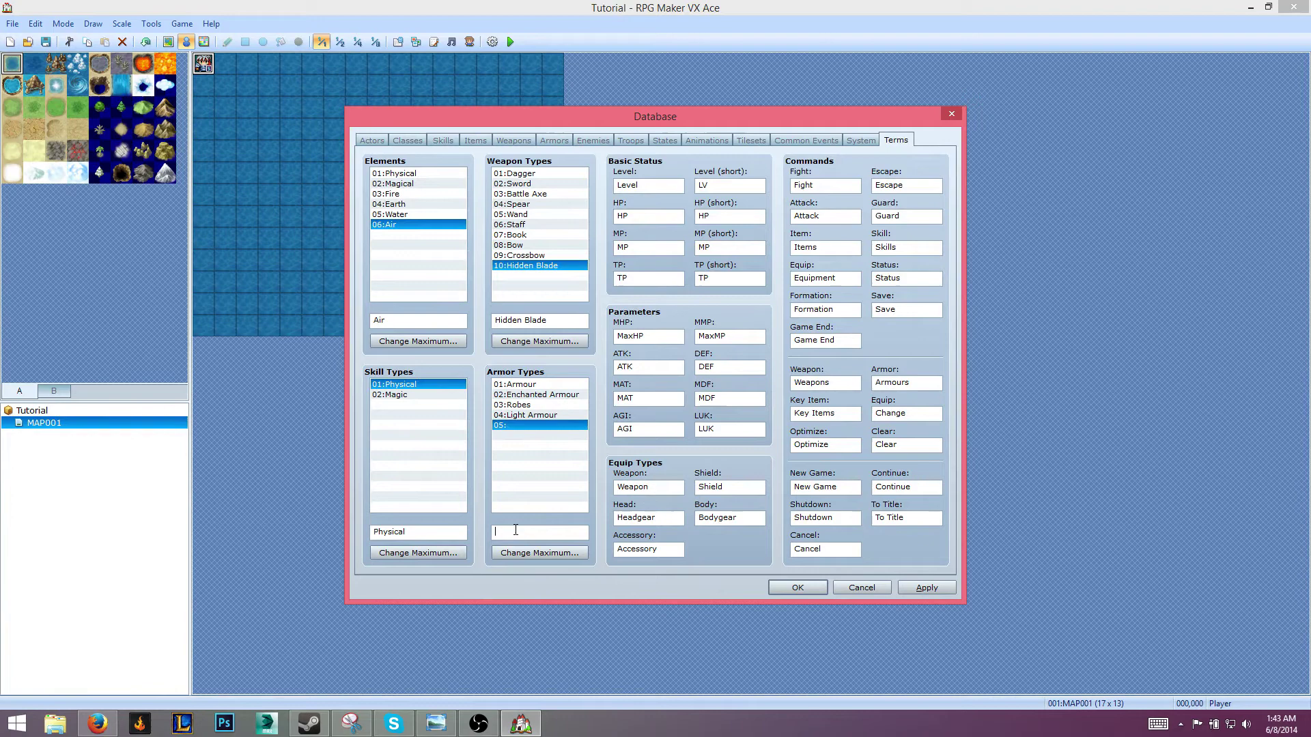
click(583, 529)
text(Leath)
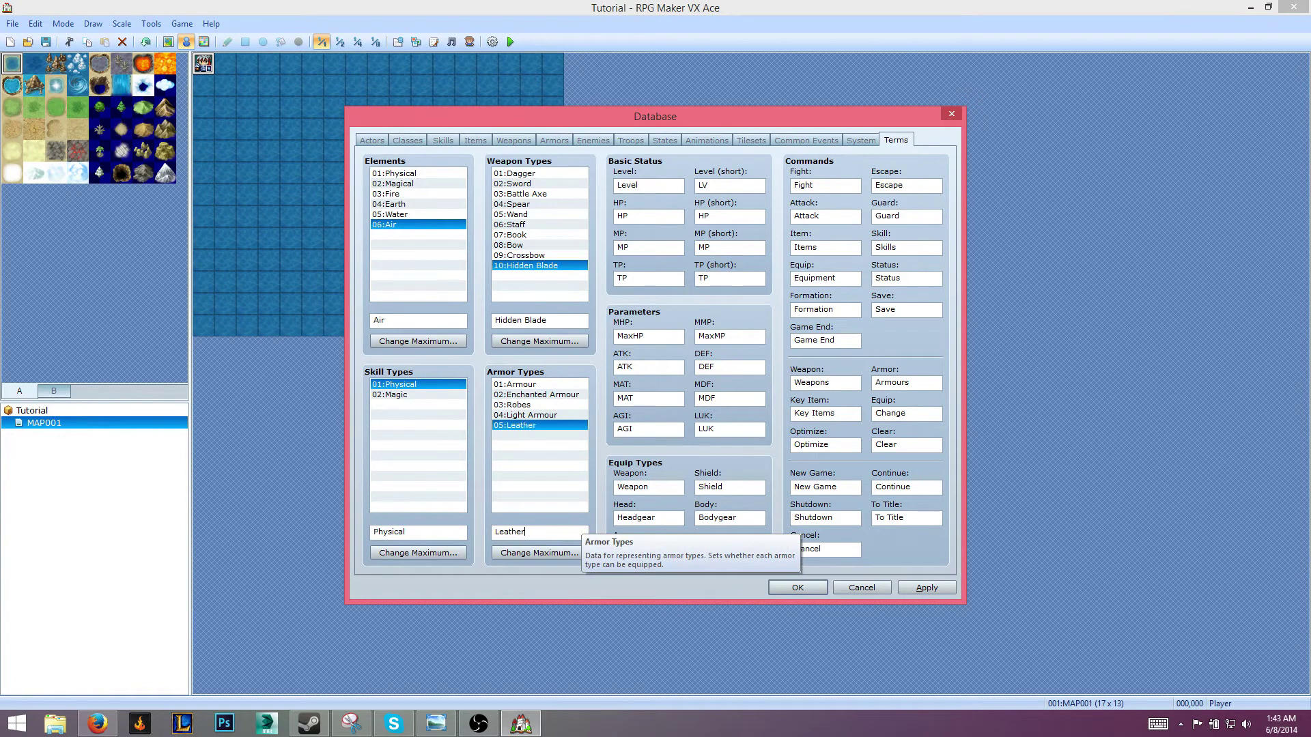
text(er)
key(BackSpace)
key(BackSpace)
key(BackSpace)
key(BackSpace)
key(BackSpace)
key(BackSpace)
click(528, 557)
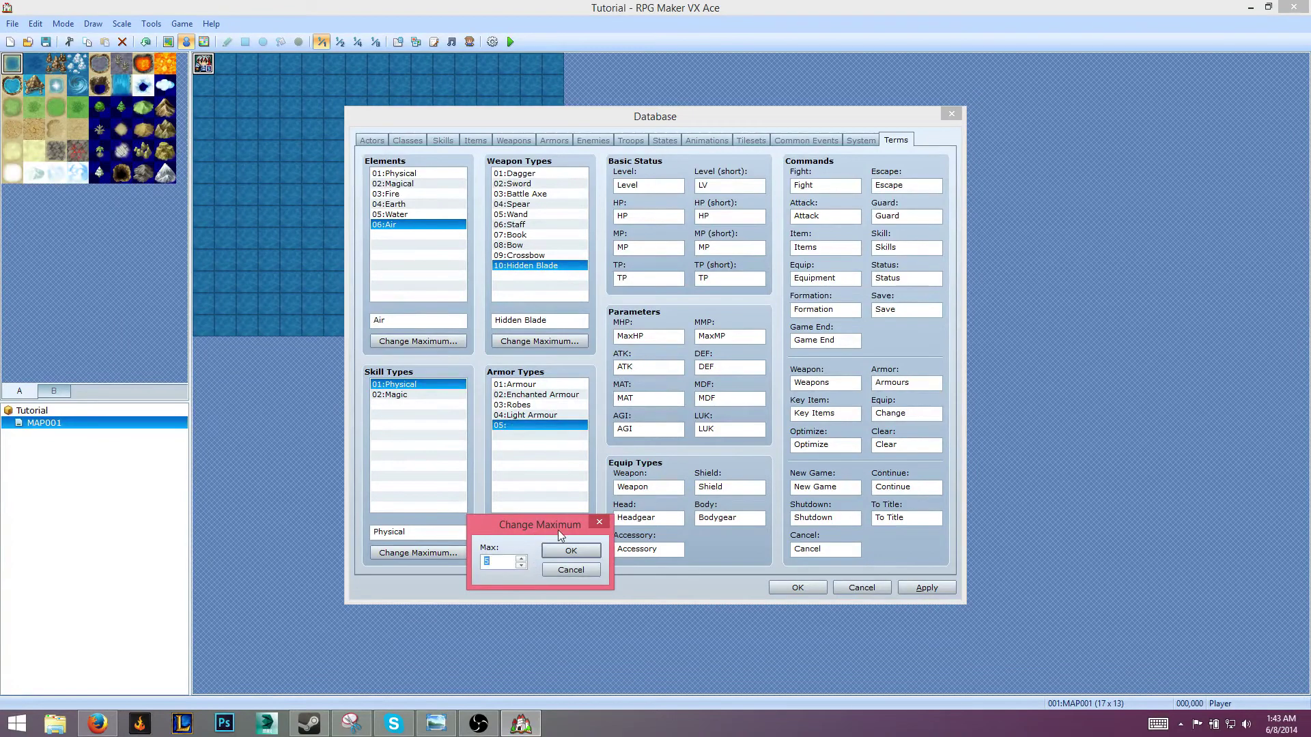
text(4)
click(564, 550)
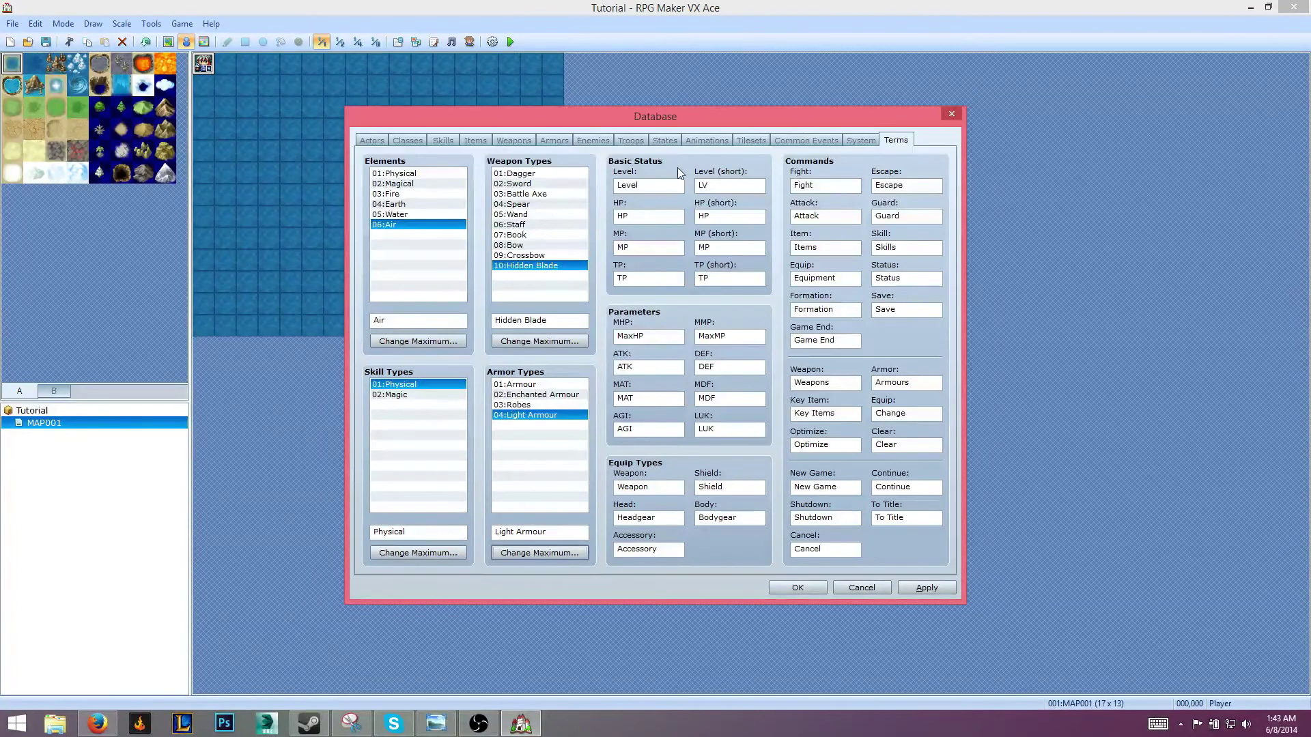
Enter LVL as the short Level term, Hit Points for HP and Mana Points for MP
double_click(635, 184)
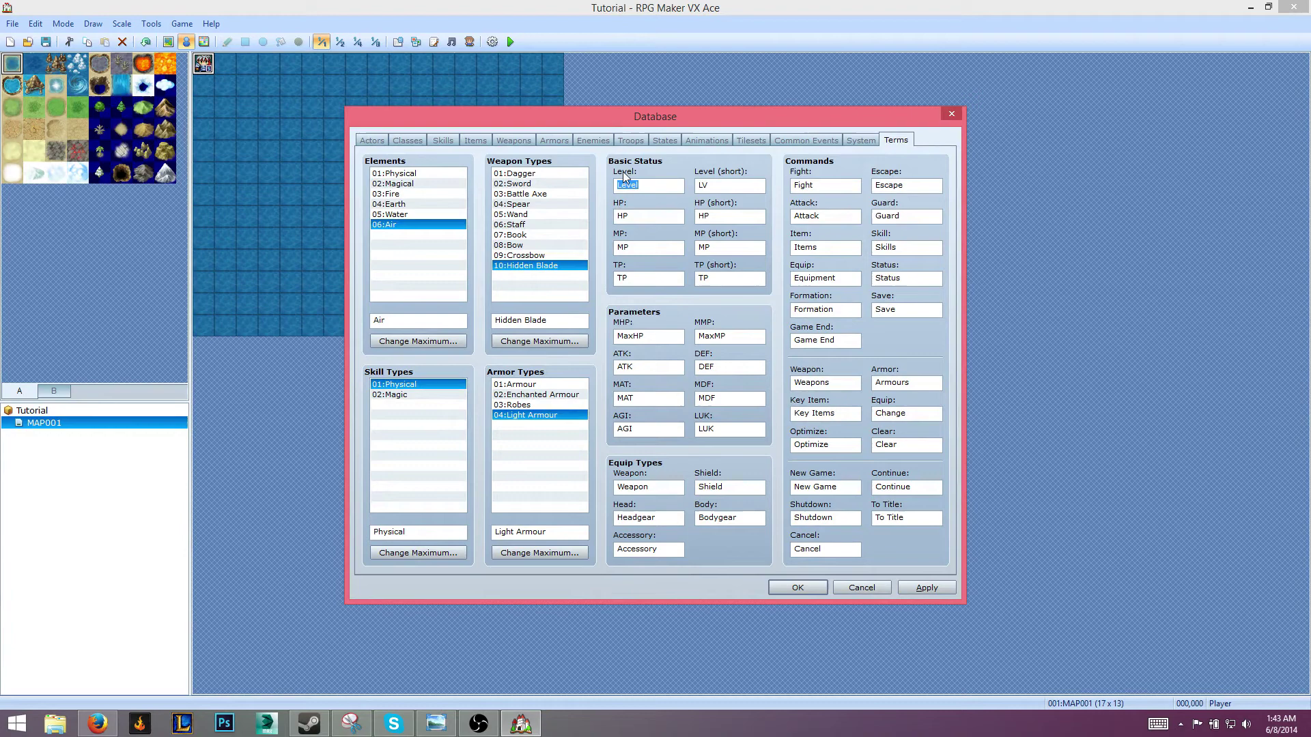
key(Tab)
text(L)
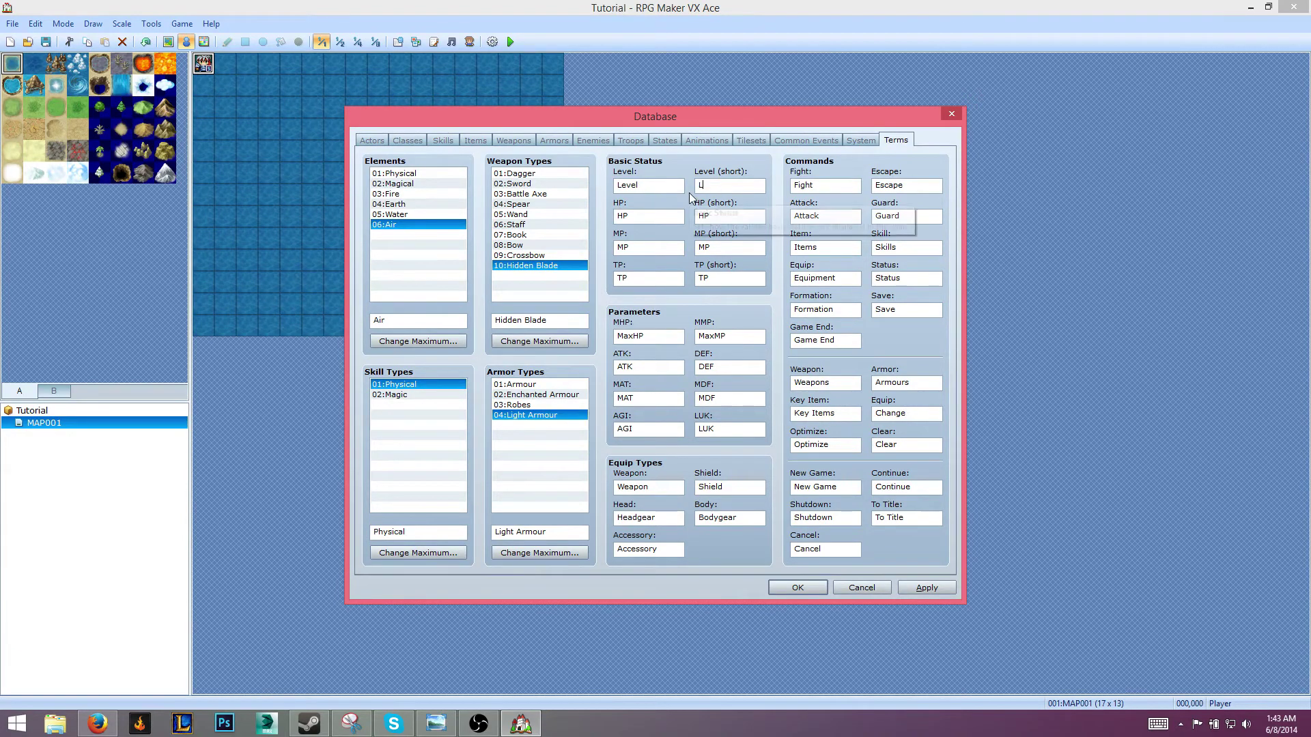
text(VL)
key(Tab)
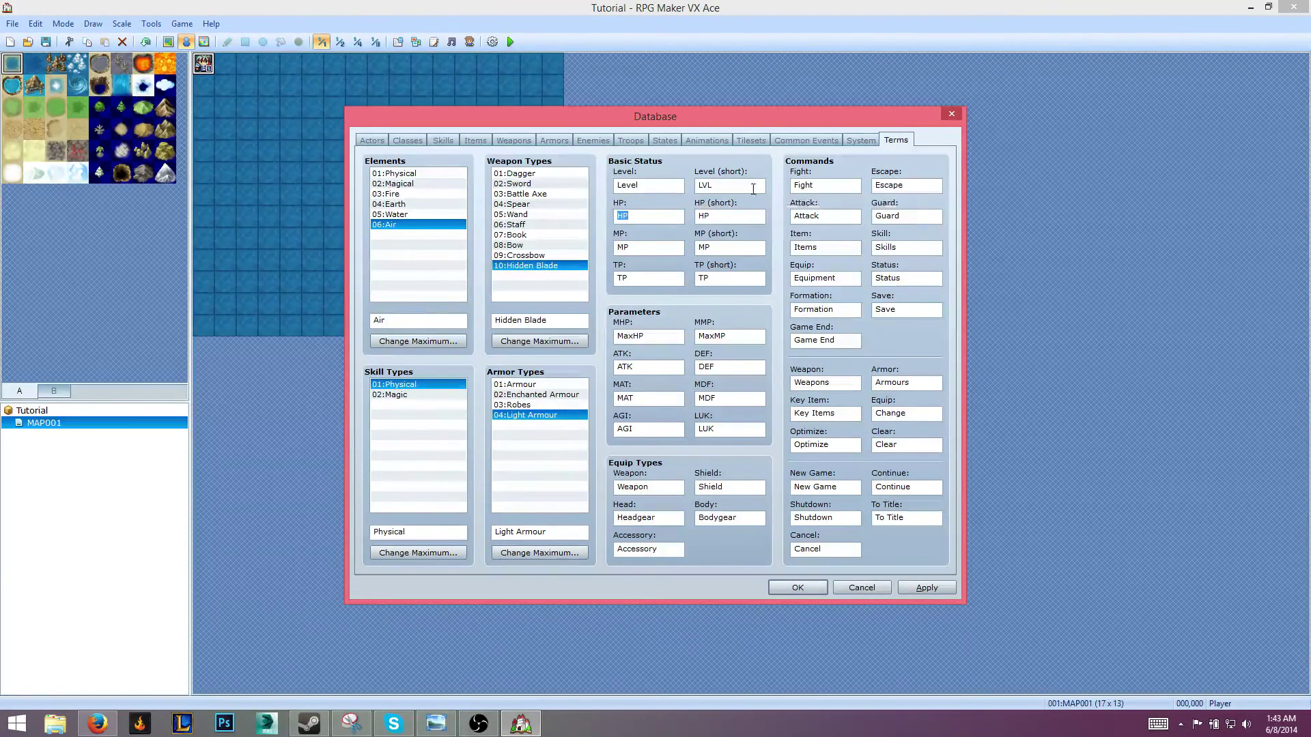
key(Tab)
key(shift+Tab)
text(Hit Points)
key(Tab)
key(Tab)
text(Mana Points)
key(Tab)
key(Tab)
mouse_move(620, 268)
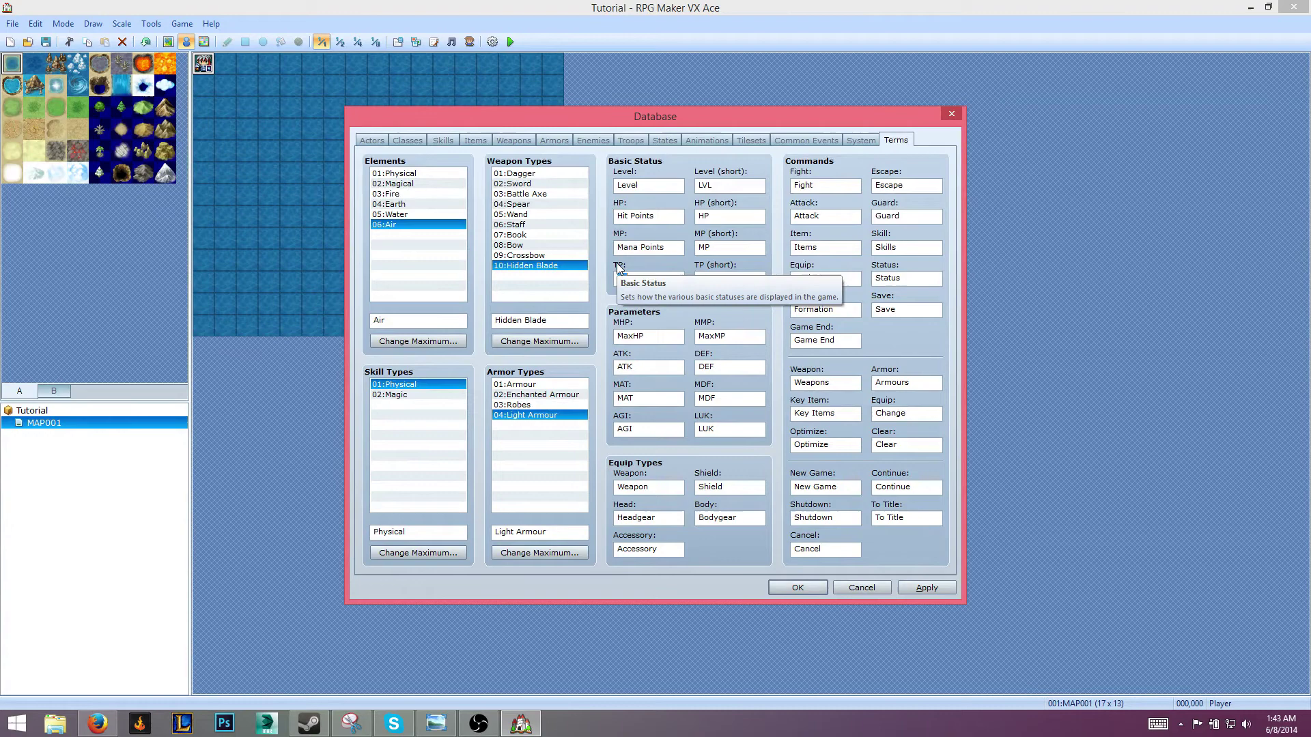
key(Tab)
key(Tab)
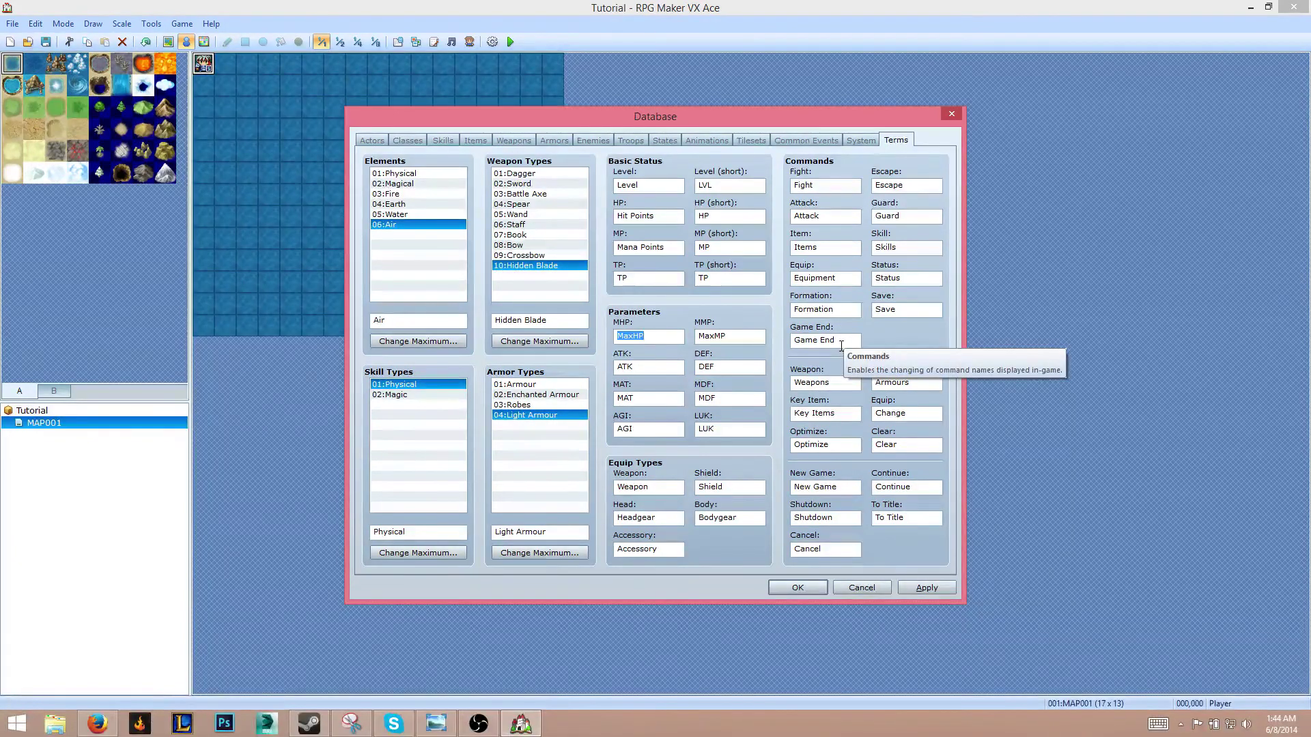
Change the Game End term to Exit Game and confirm the Database with OK
drag(841, 346, 792, 354)
text(E)
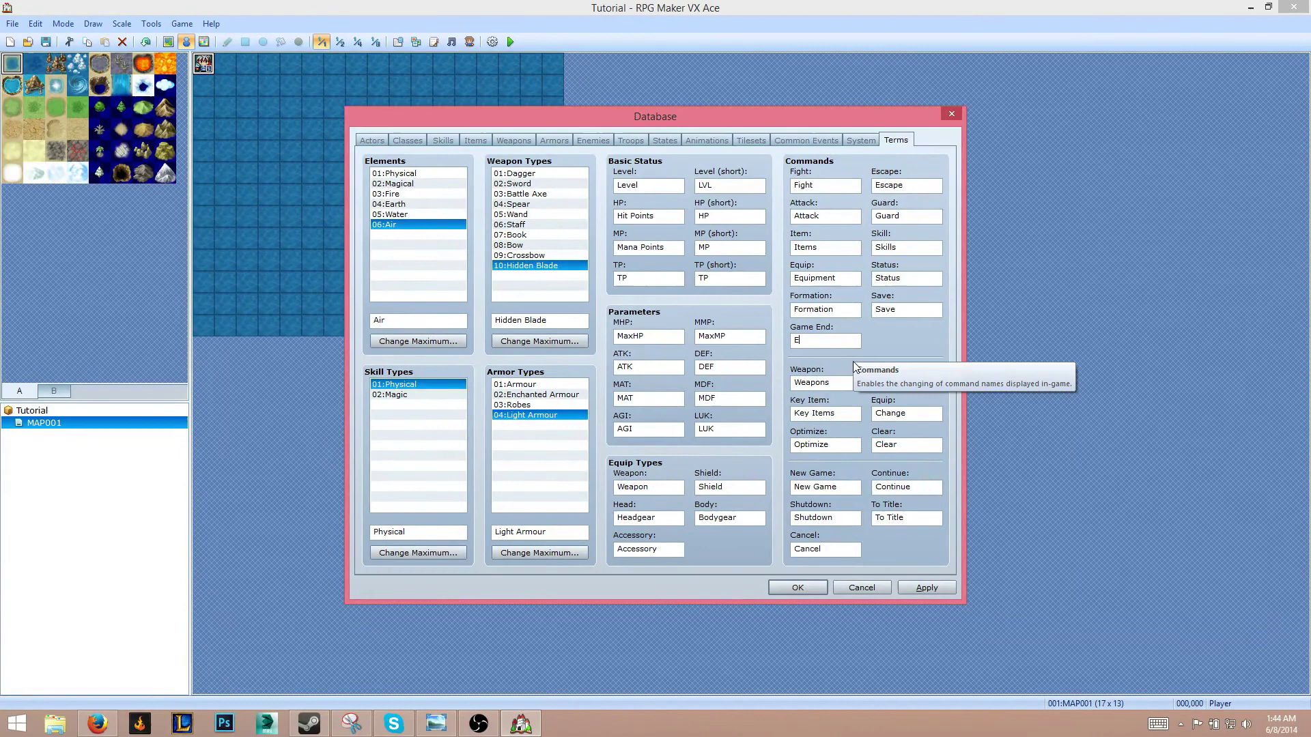
text(xit Game)
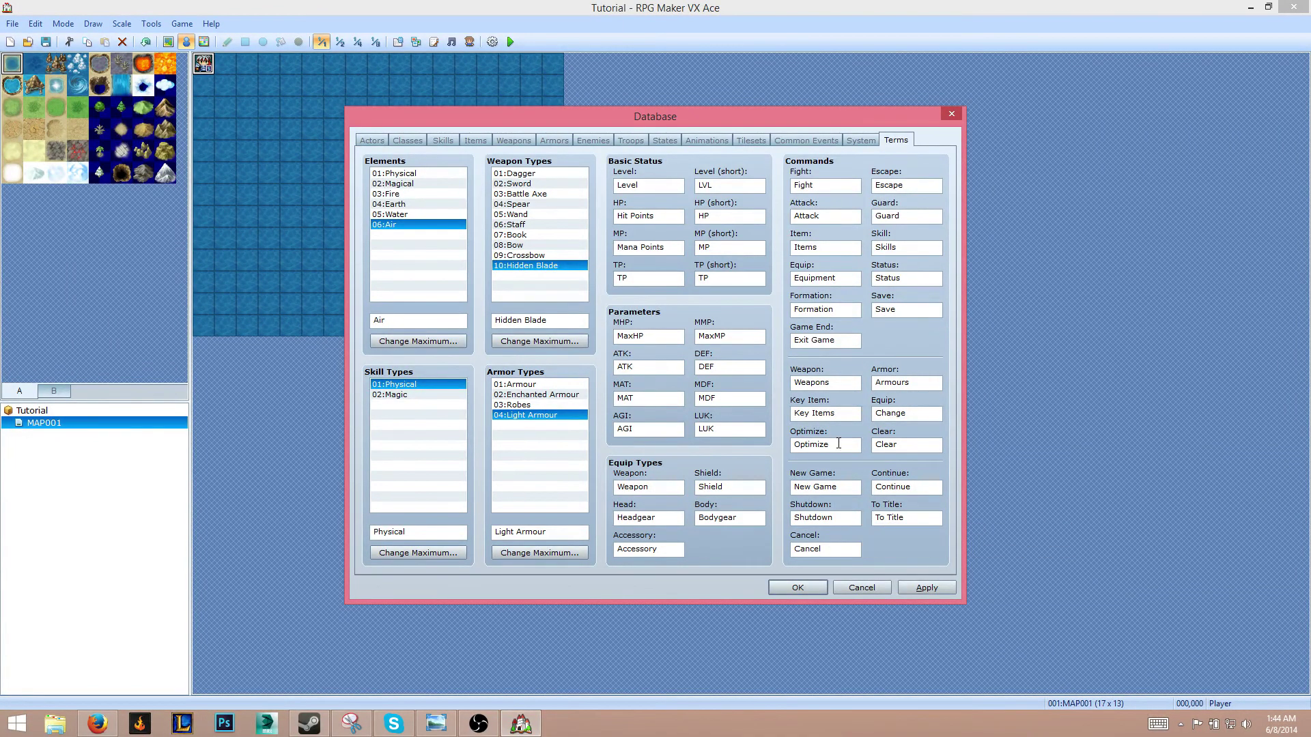
key(ctrl+a)
text(Exit)
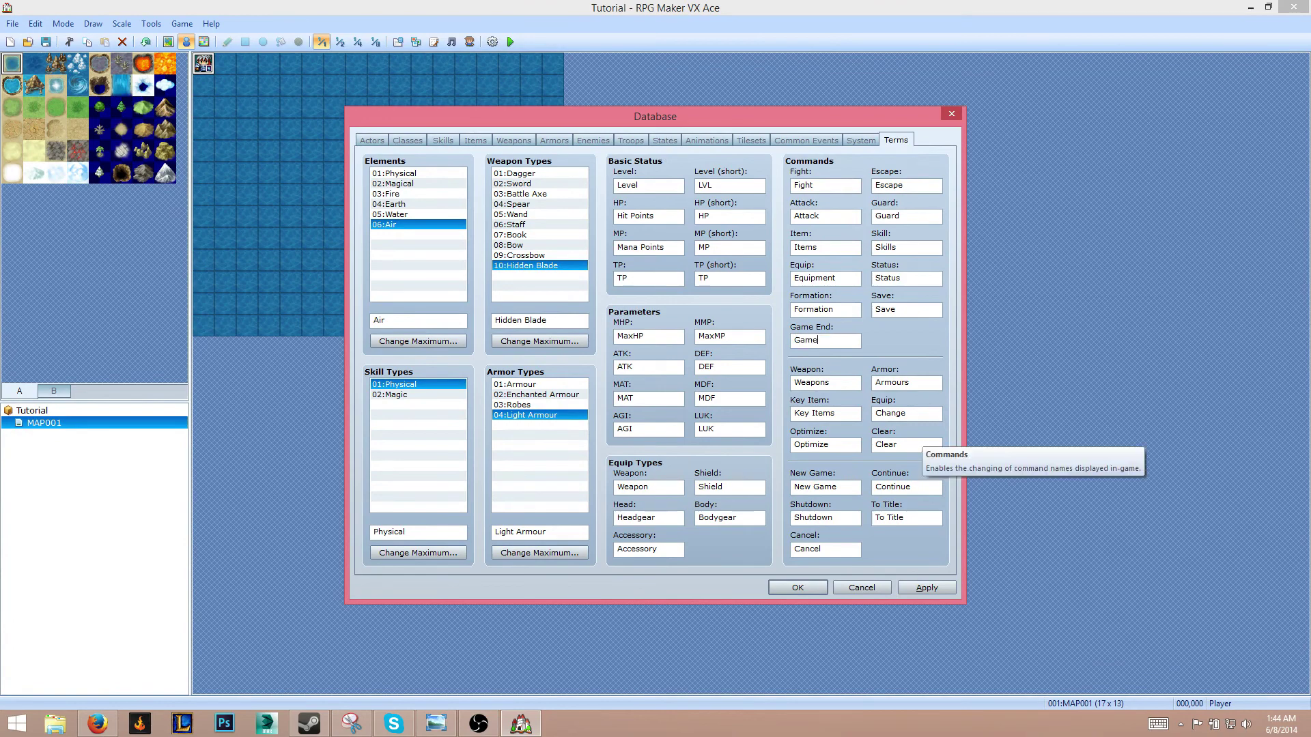
key(BackSpace)
key(BackSpace)
key(BackSpace)
text(xit Game)
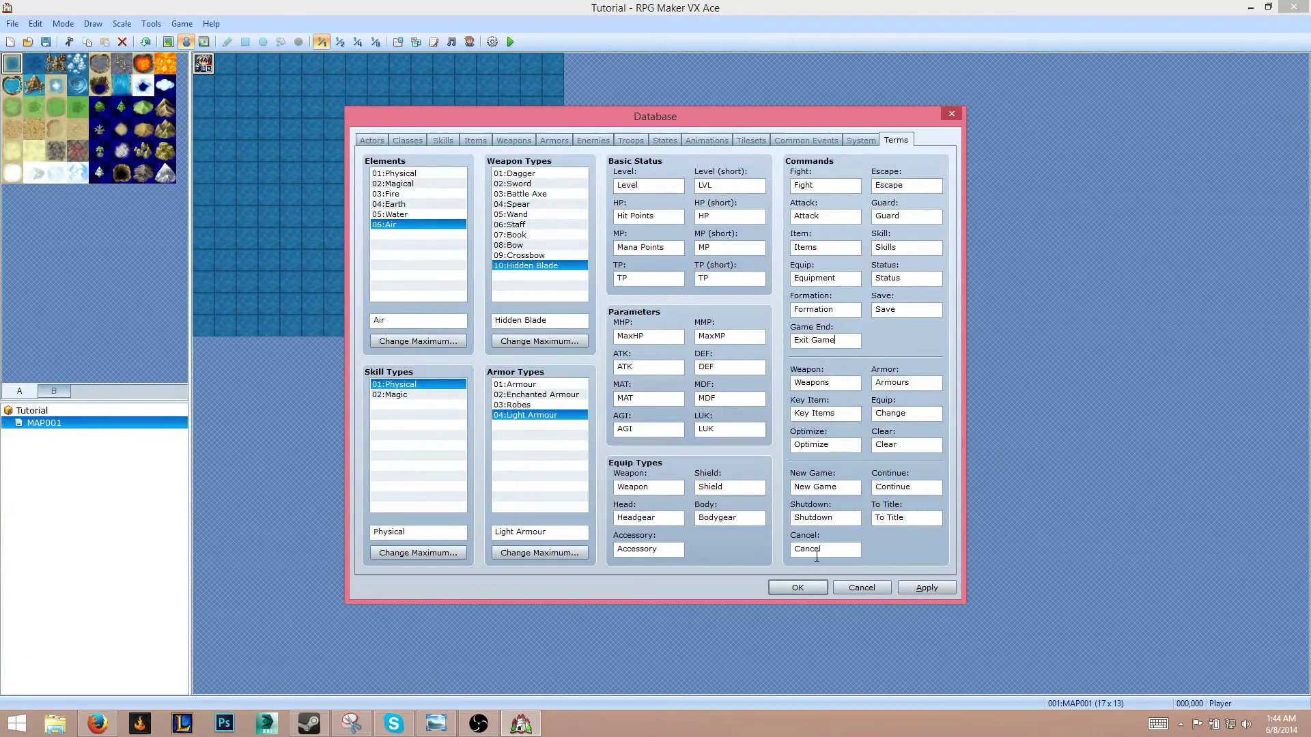
click(792, 589)
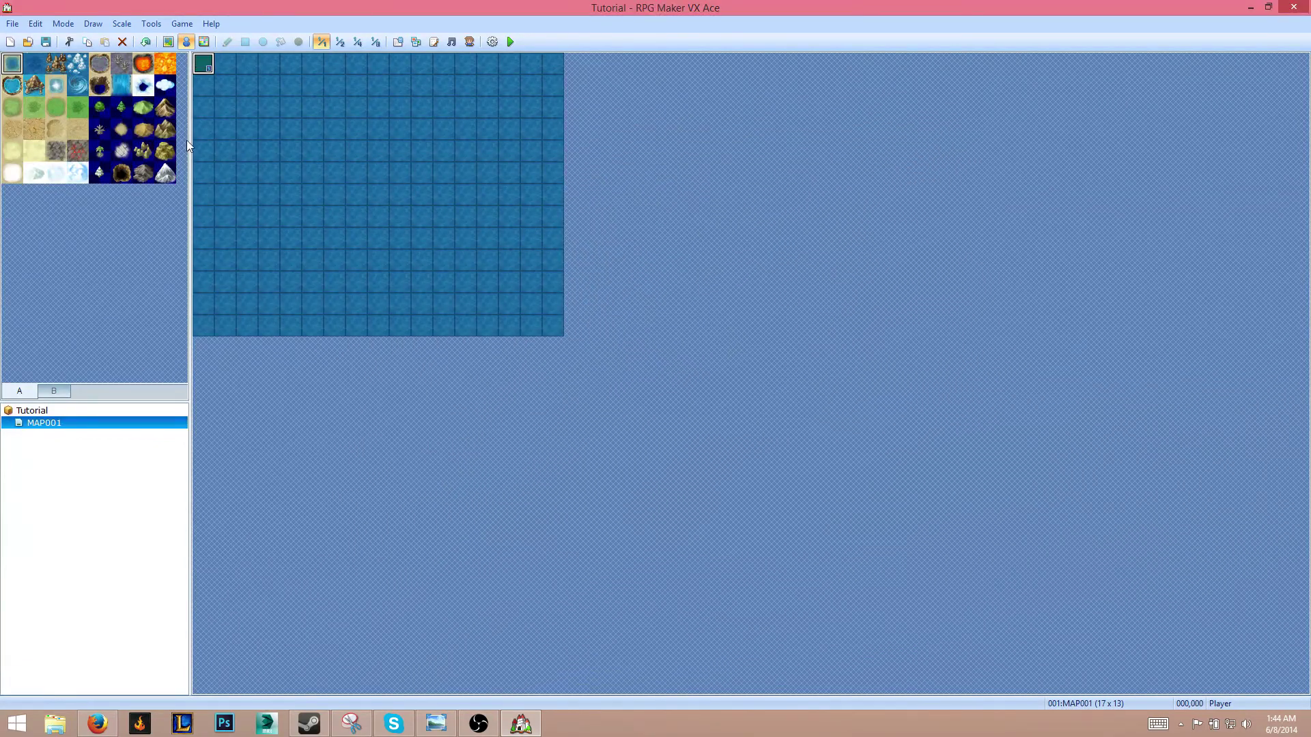